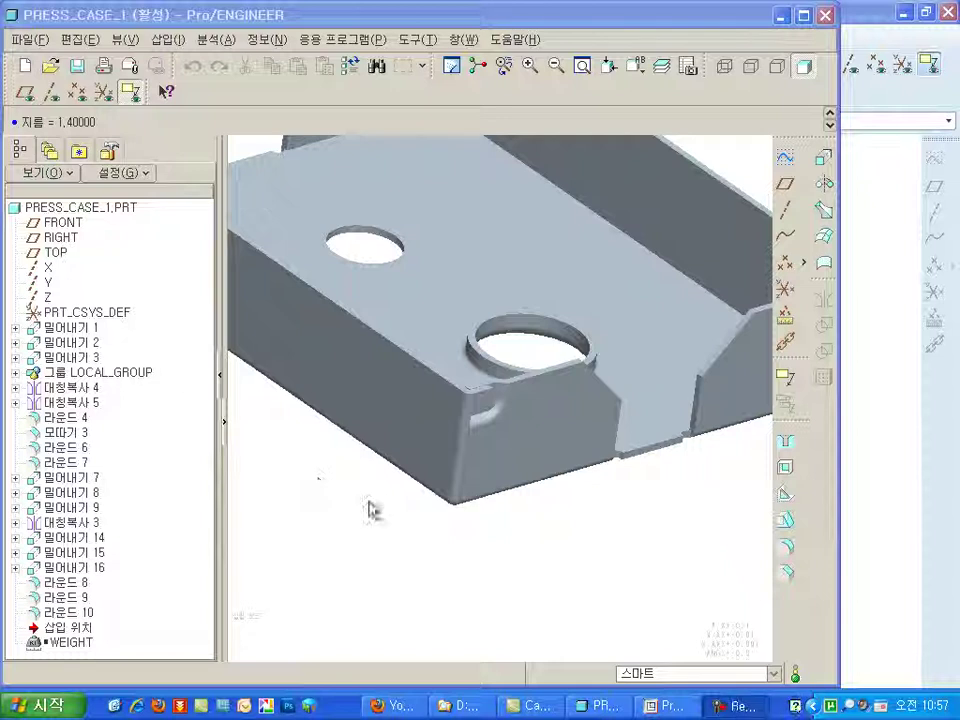
# Step: Attempt a driving-surface sheet-metal conversion on the top face at 0.6 thickness, declining retry after failure
pyautogui.click(307, 45)
pyautogui.click(310, 78)
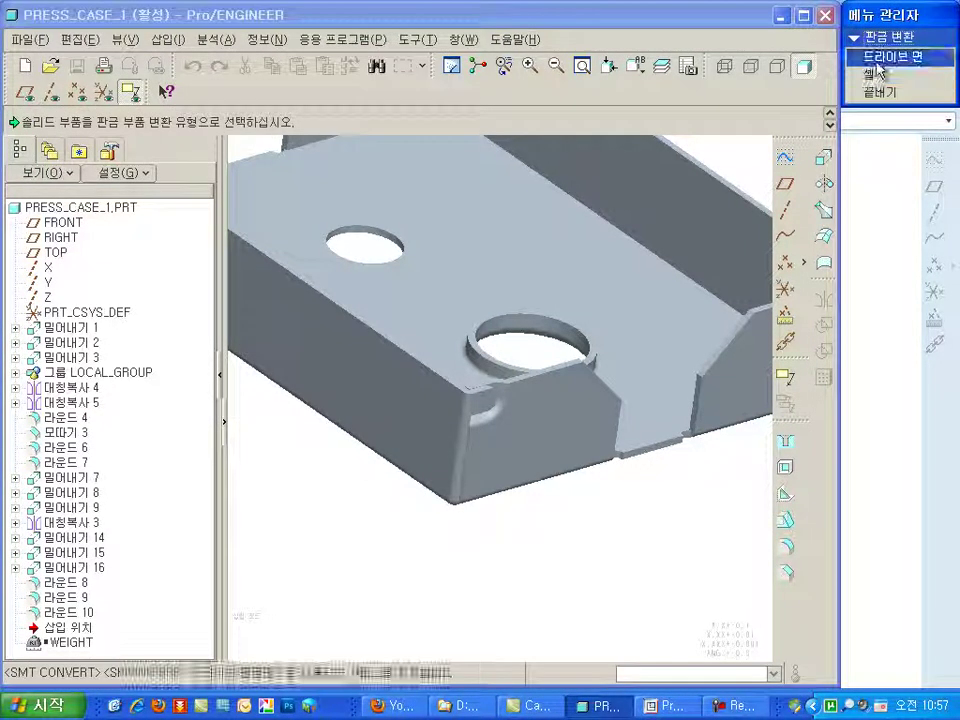
pyautogui.click(874, 60)
pyautogui.click(557, 223)
pyautogui.click(784, 121)
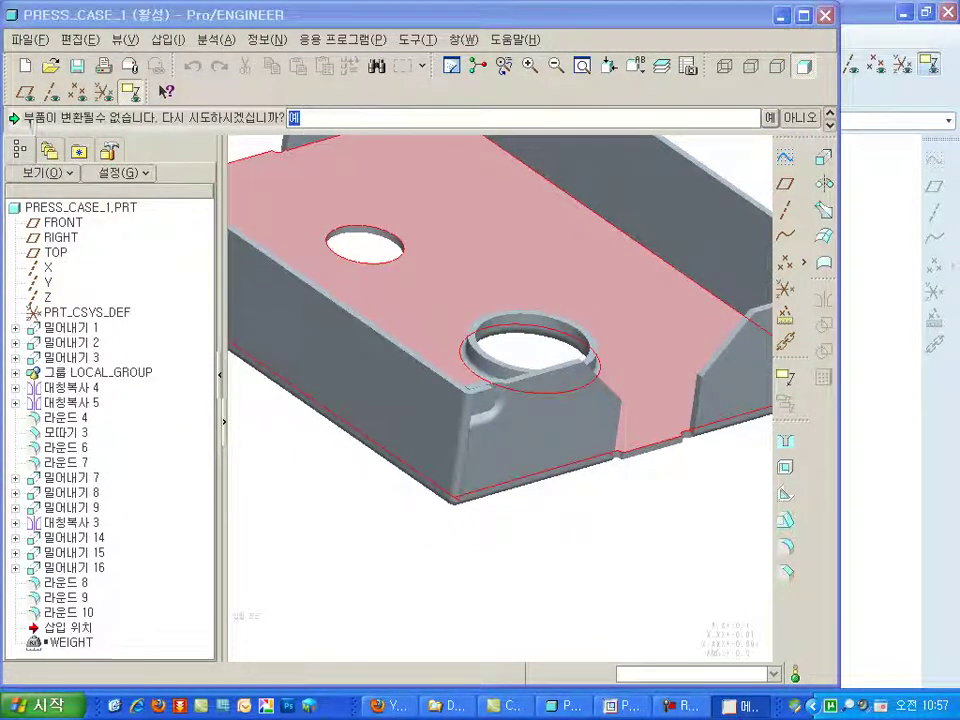
pyautogui.moveTo(24, 117); pyautogui.dragTo(218, 117)
pyautogui.click(803, 118)
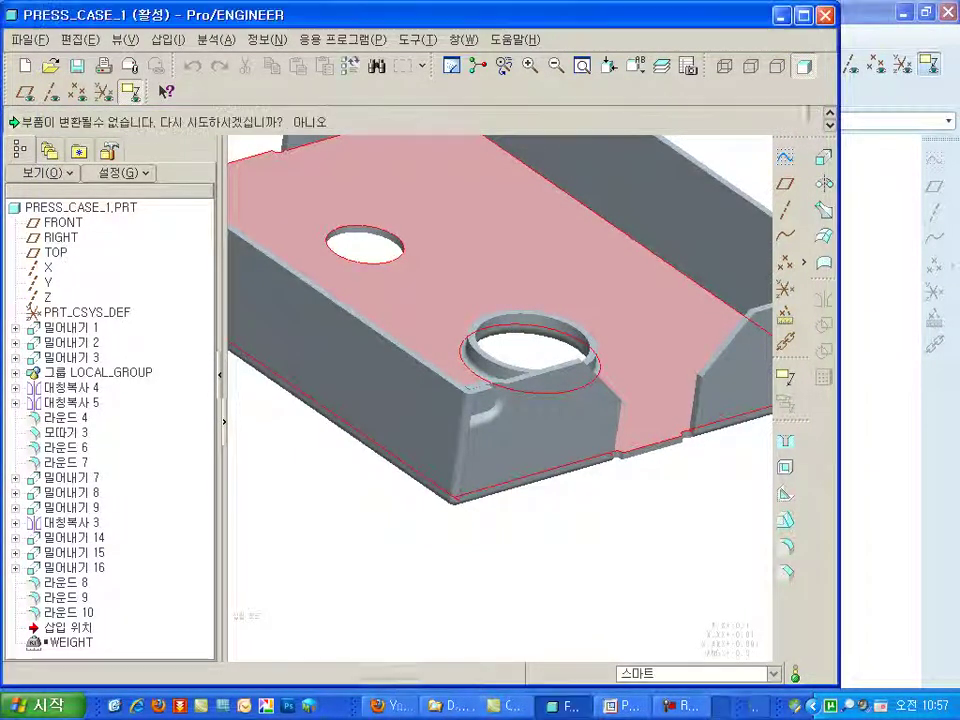
# Step: Zoom and orbit to inspect the rounded case corner, then return to the standard view
pyautogui.moveTo(487, 537)
pyautogui.keyDown('ctrl'); pyautogui.mouseDown(button='middle')
pyautogui.moveTo(456, 369)
pyautogui.moveTo(505, 327)
pyautogui.moveTo(491, 403)
pyautogui.moveTo(491, 371)
pyautogui.moveTo(530, 428)
pyautogui.moveTo(491, 231)
pyautogui.mouseUp(button='middle'); pyautogui.keyUp('ctrl')
pyautogui.moveTo(476, 471)
pyautogui.mouseDown(button='middle')
pyautogui.moveTo(432, 413)
pyautogui.moveTo(431, 381)
pyautogui.moveTo(454, 450)
pyautogui.moveTo(452, 441)
pyautogui.moveTo(487, 470)
pyautogui.moveTo(557, 476)
pyautogui.moveTo(572, 529)
pyautogui.moveTo(412, 546)
pyautogui.moveTo(403, 561)
pyautogui.mouseUp(button='middle')
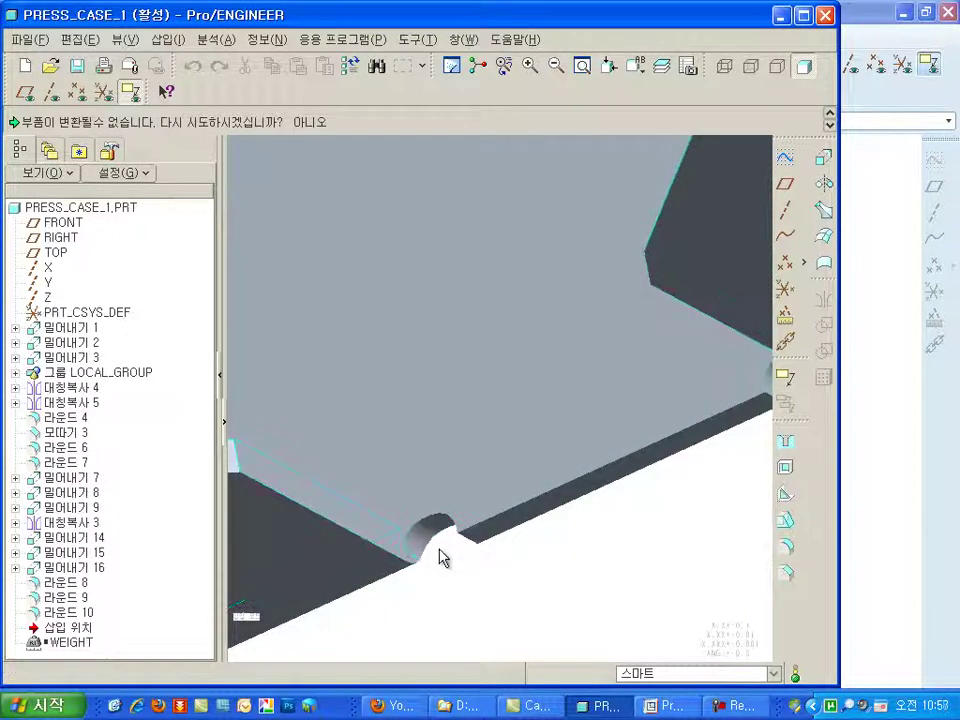
pyautogui.hotkey('ctrl', 'd')
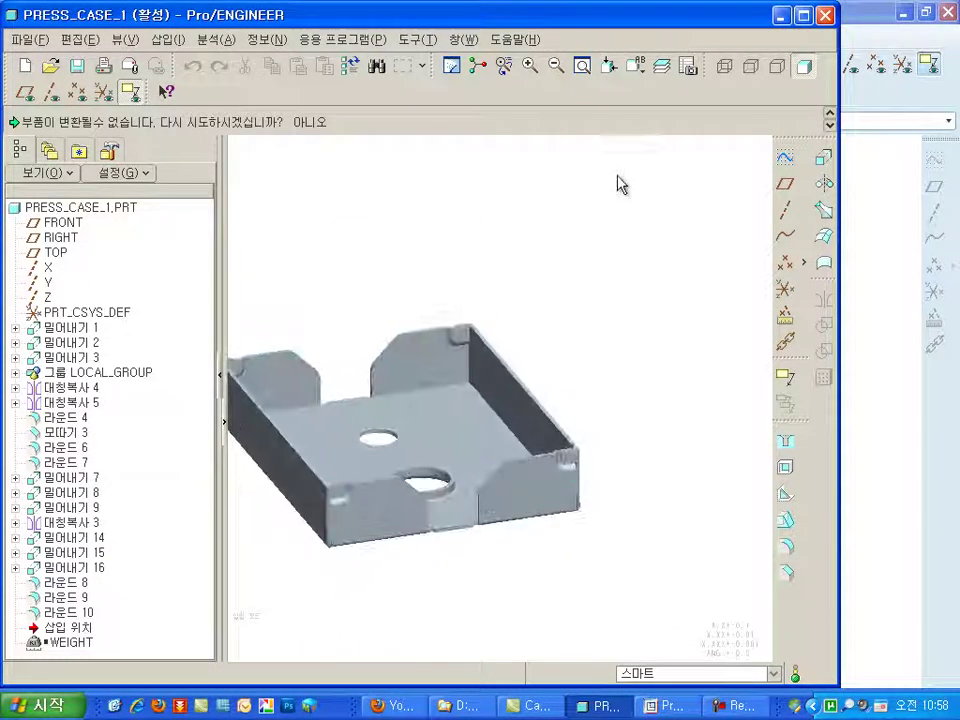
# Step: Minimize PRESS_CASE_1 and create a new part named '6th'
pyautogui.click(779, 17)
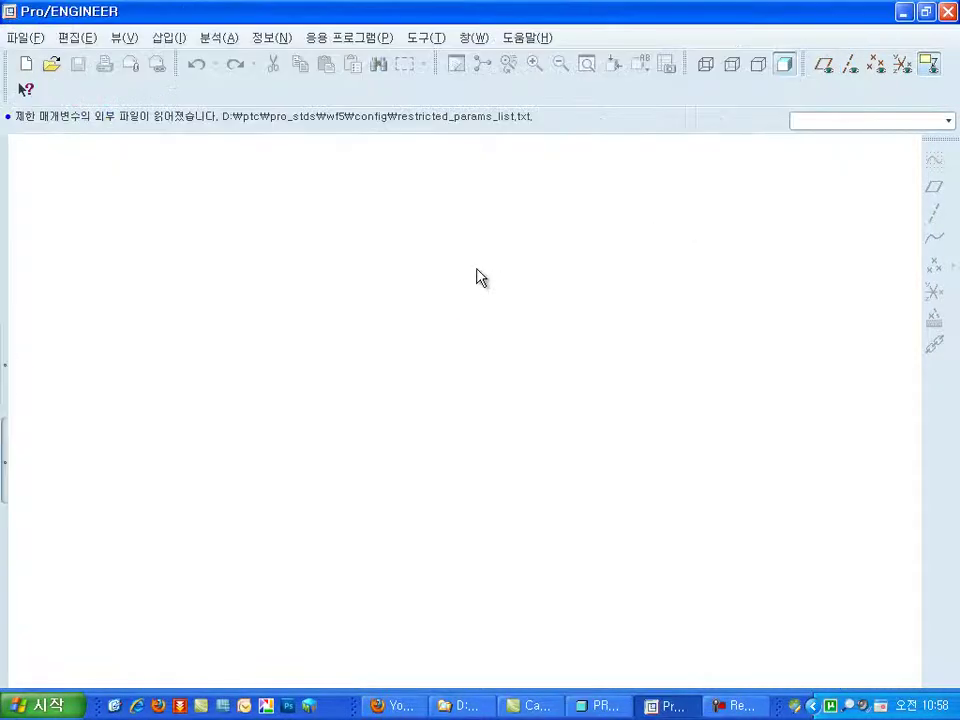
pyautogui.click(30, 66)
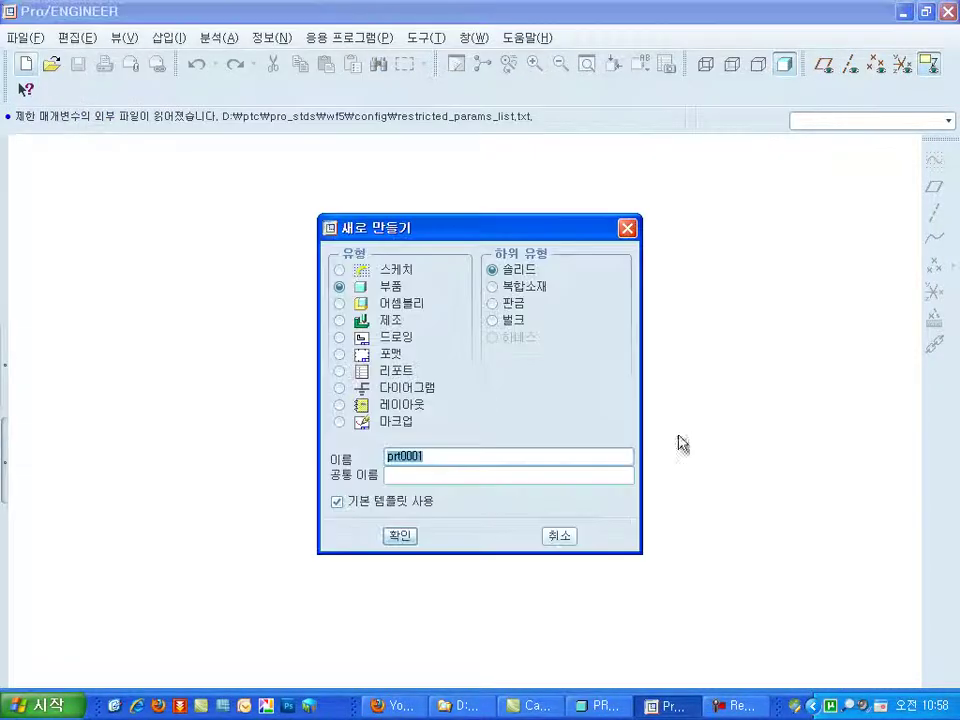
pyautogui.write('6th')
pyautogui.click(400, 536)
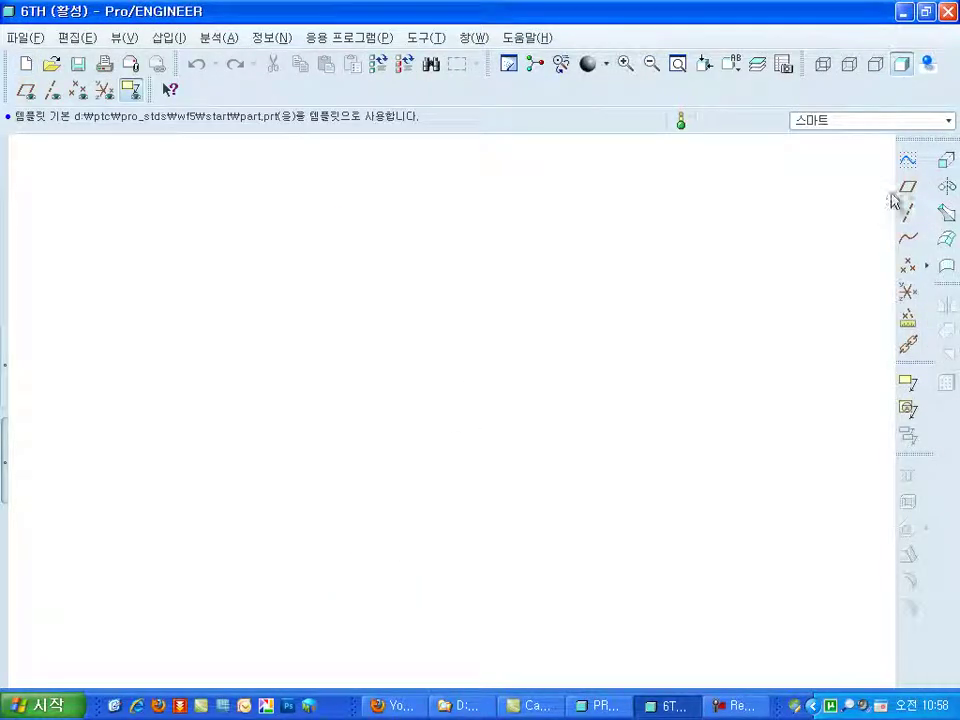
# Step: Start an extrusion sketched on the TOP datum plane
pyautogui.click(947, 163)
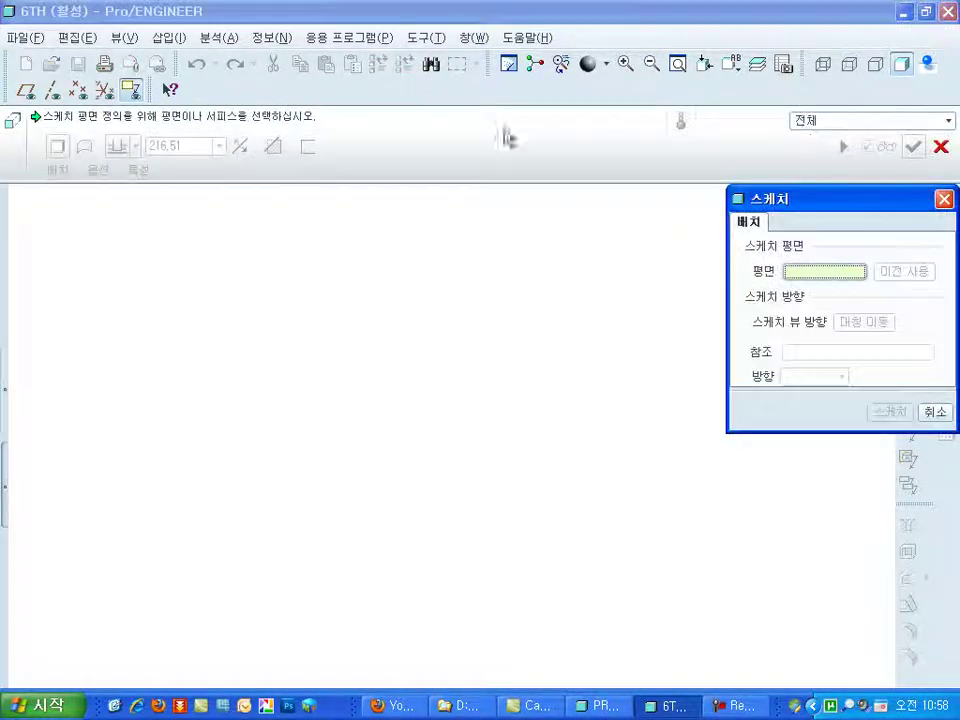
pyautogui.click(27, 90)
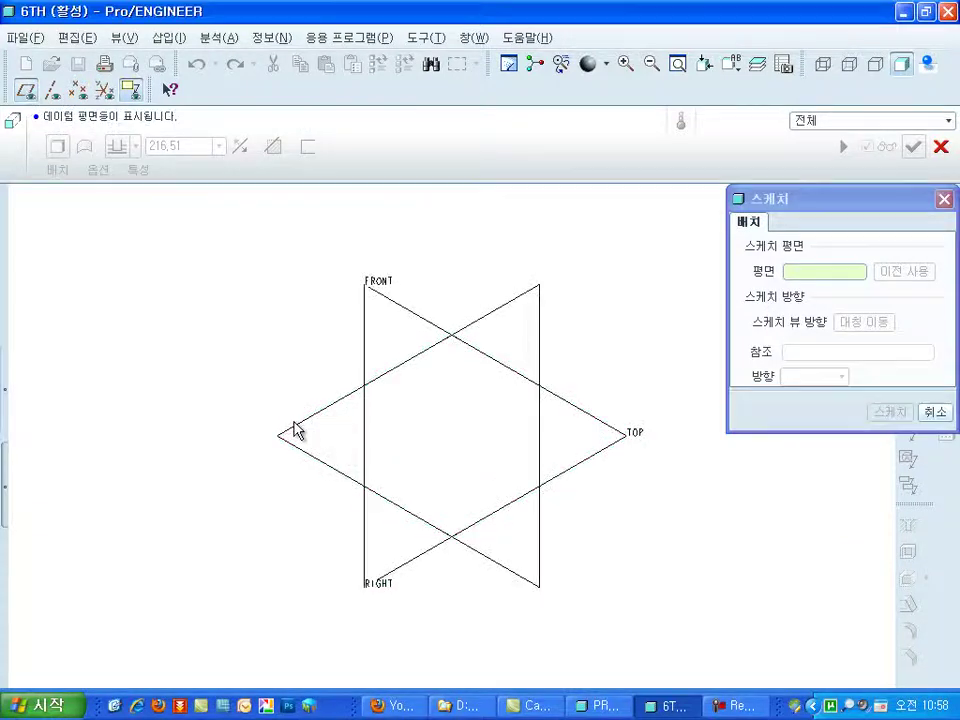
pyautogui.click(294, 430)
pyautogui.middleClick(298, 415)
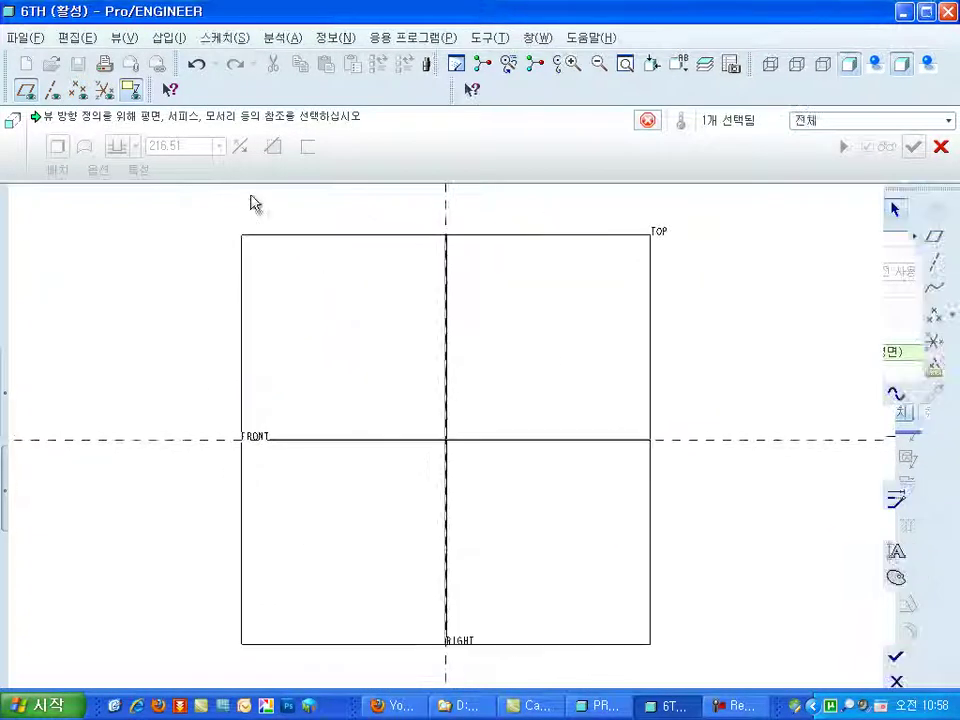
pyautogui.click(27, 90)
# Step: Sketch a rectangle centred on centerlines, dimension it 50 × 40, and finish the sketch
pyautogui.rightClick(465, 431)
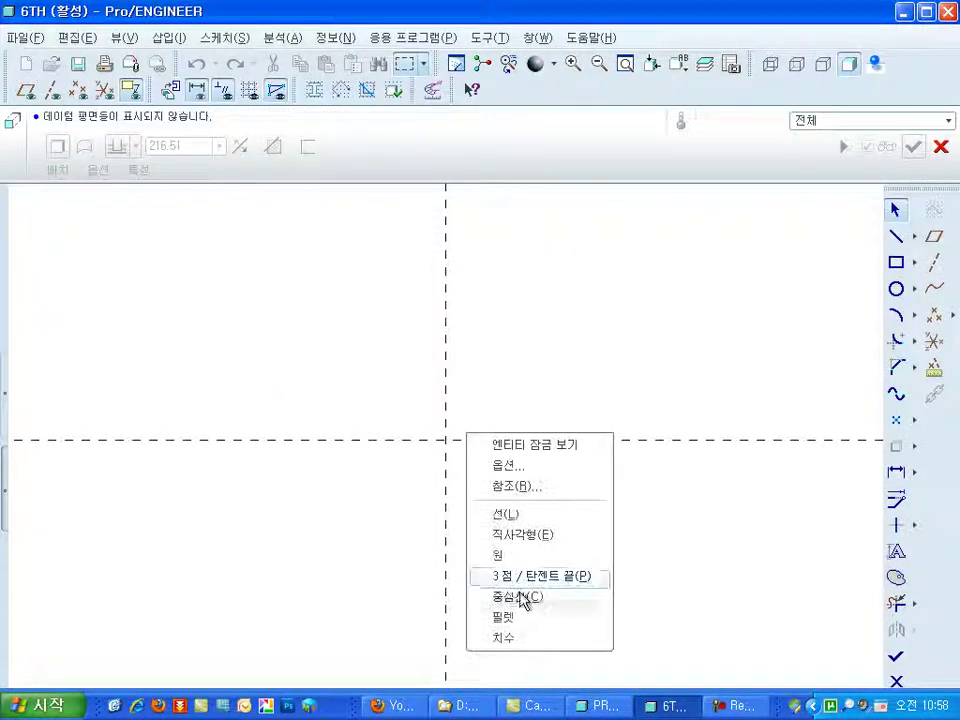
pyautogui.click(497, 514)
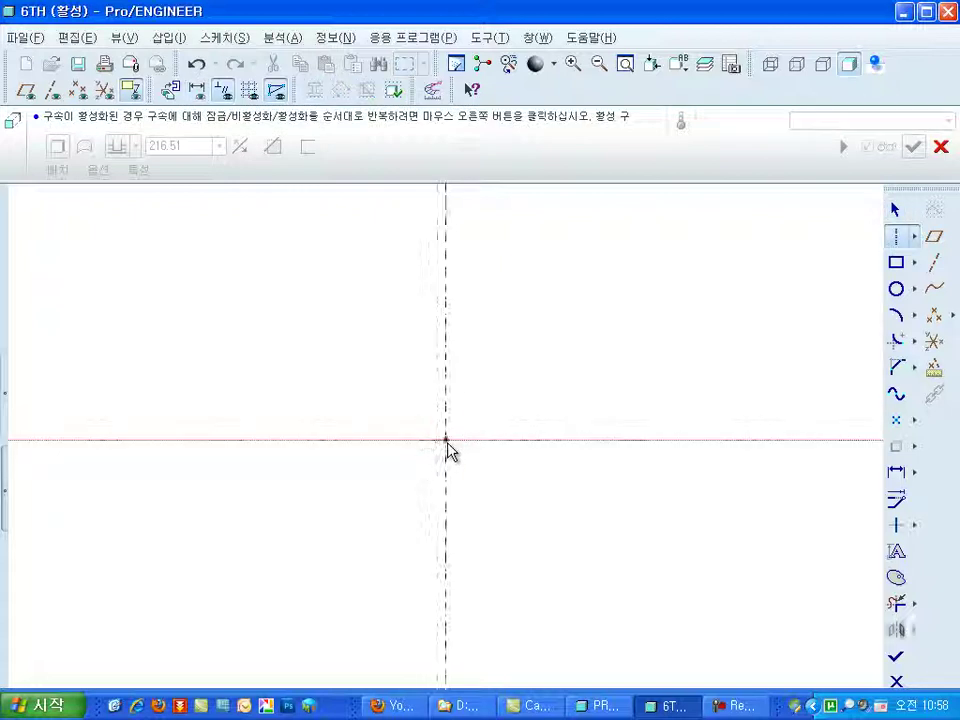
pyautogui.middleClick(446, 388)
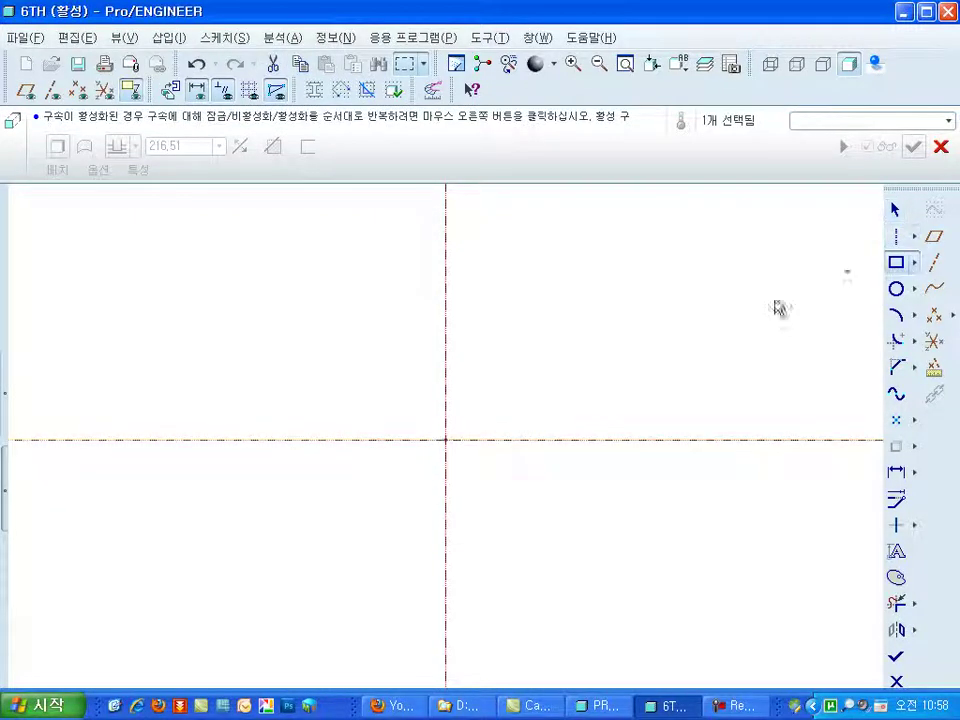
pyautogui.middleClick(528, 490)
pyautogui.doubleClick(432, 369)
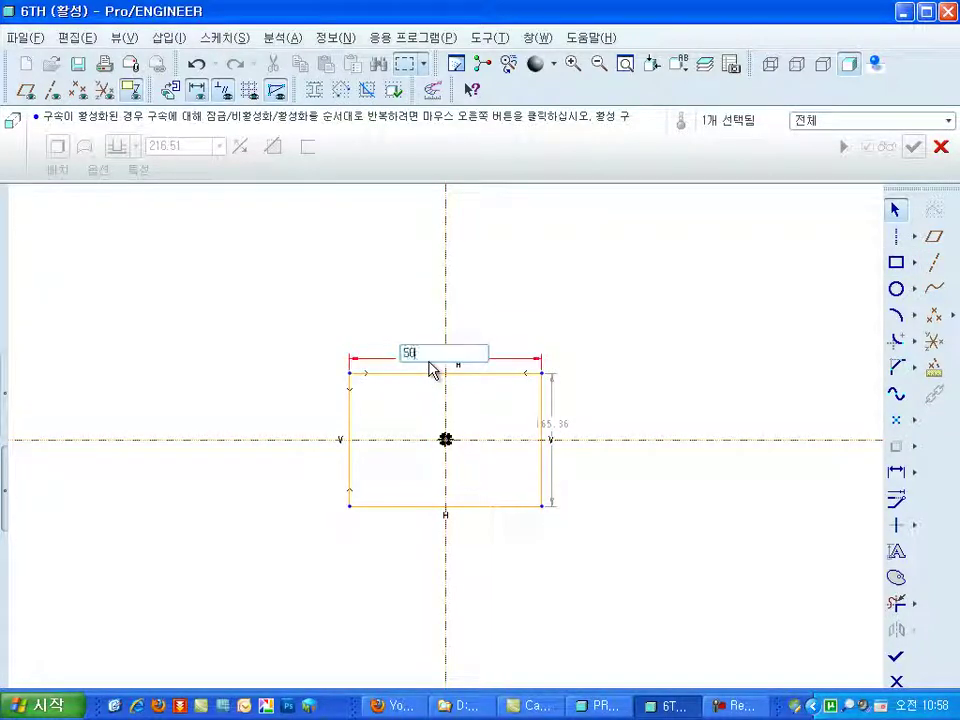
pyautogui.press('Return')
pyautogui.doubleClick(485, 425)
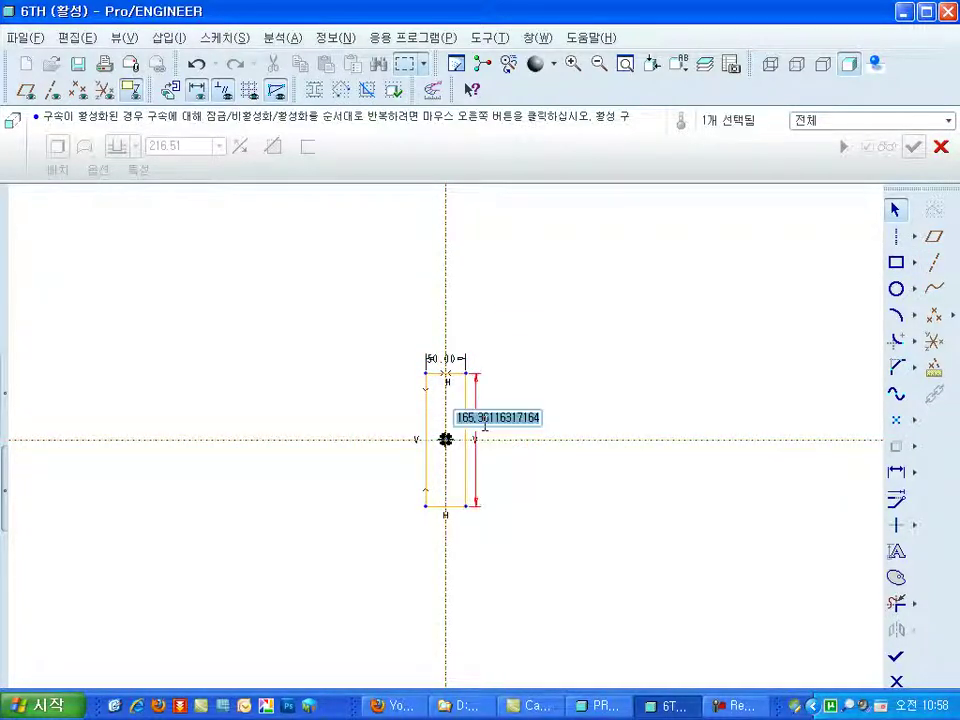
pyautogui.write('40')
pyautogui.press('Return')
pyautogui.hotkey('ctrl', 'd')
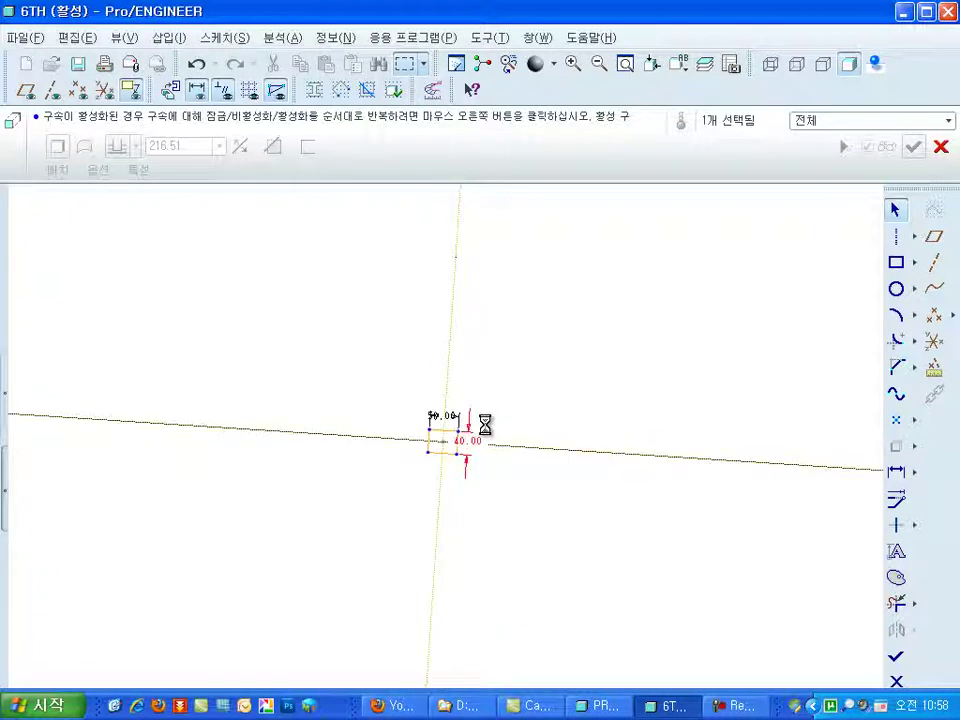
pyautogui.click(895, 659)
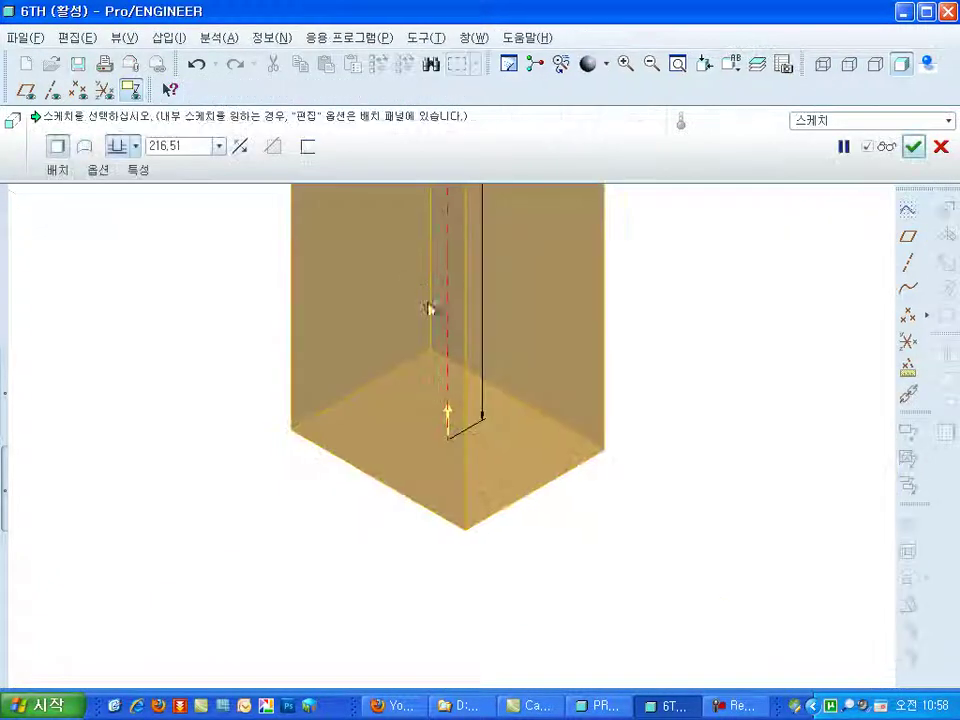
# Step: Set the extrusion depth to 10 and complete the block
pyautogui.doubleClick(483, 352)
pyautogui.write('10')
pyautogui.press('Return')
pyautogui.middleClick(483, 356)
pyautogui.hotkey('ctrl', 'd')
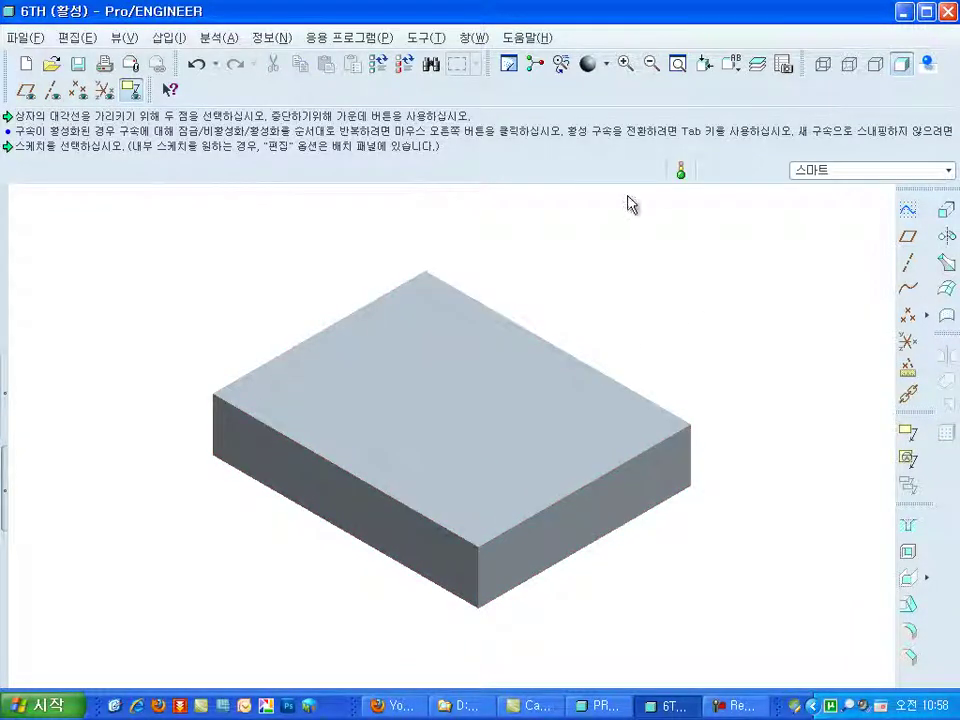
# Step: Apply a dark grey appearance to the whole 6TH part via the model tree
pyautogui.click(606, 66)
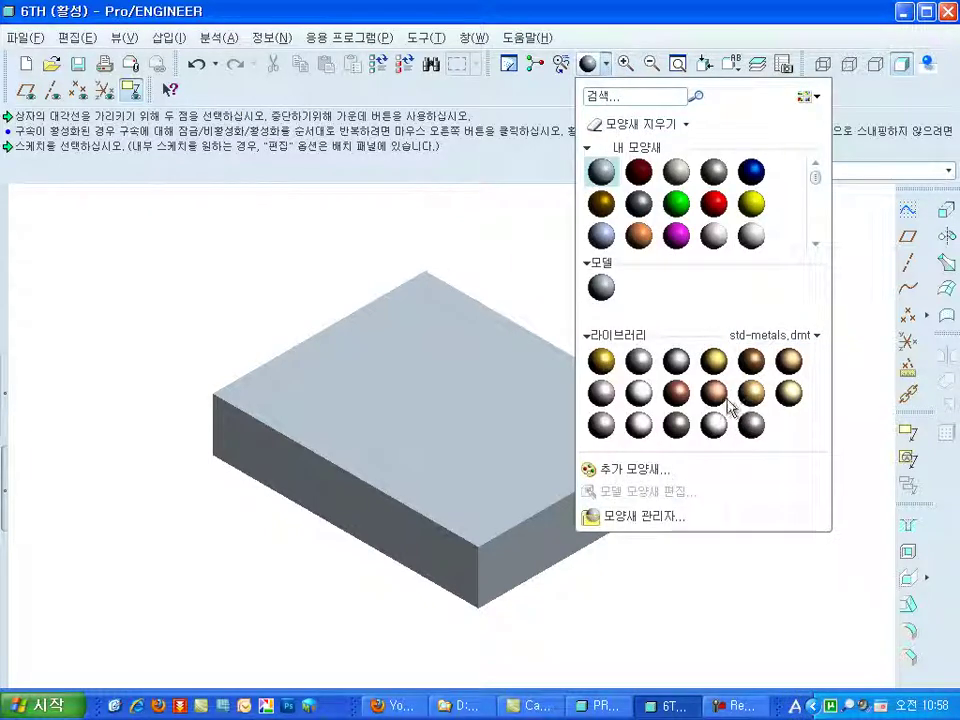
pyautogui.click(680, 427)
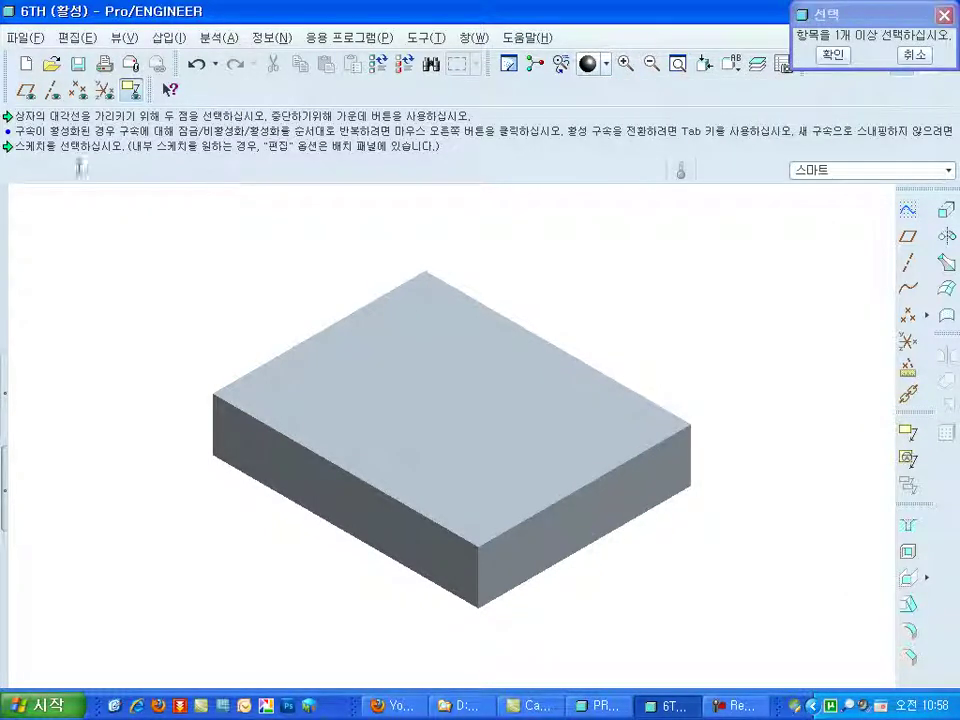
pyautogui.click(6, 370)
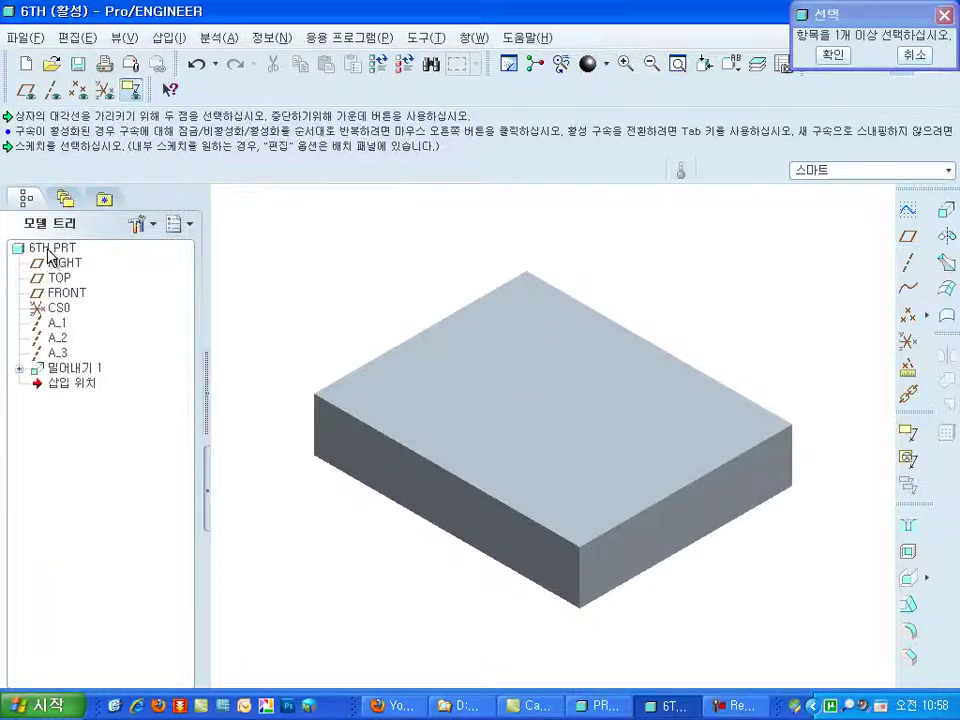
pyautogui.click(50, 254)
pyautogui.middleClick(263, 212)
pyautogui.click(205, 370)
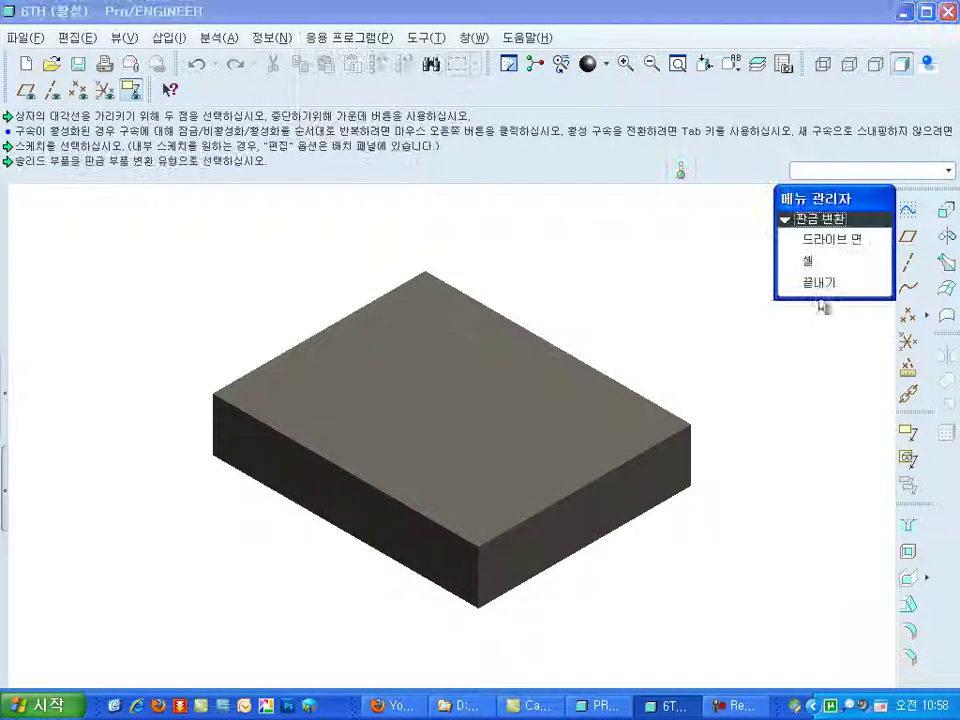
# Step: Shell-convert the block to sheet metal, removing the top face, with 0.6 thickness
pyautogui.click(808, 260)
pyautogui.click(500, 343)
pyautogui.middleClick(506, 330)
pyautogui.middleClick(503, 317)
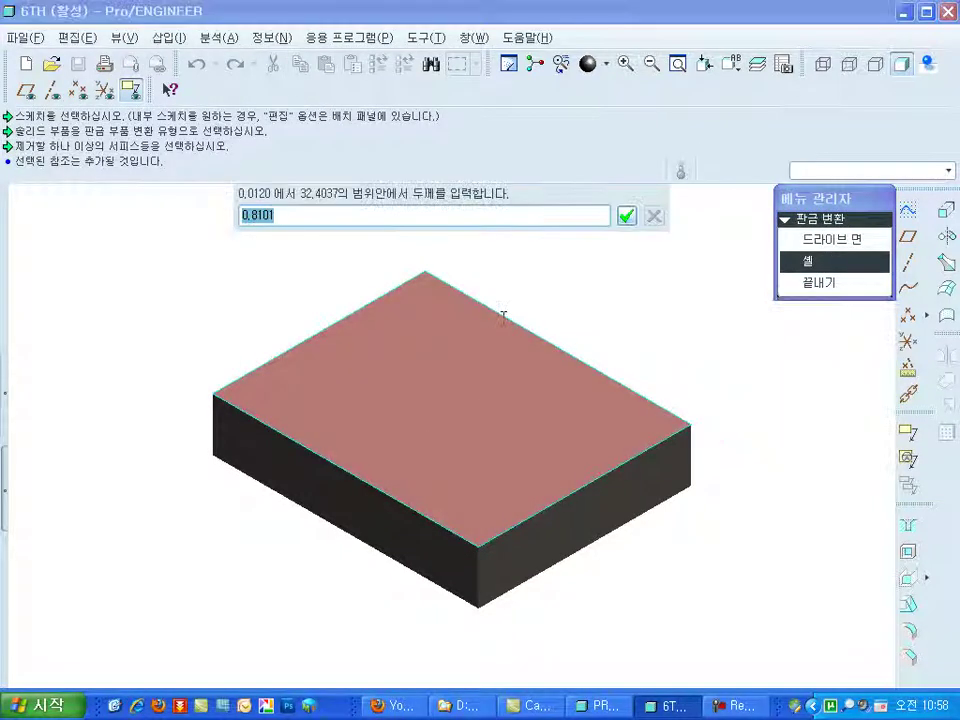
pyautogui.write('0.6')
pyautogui.press('Return')
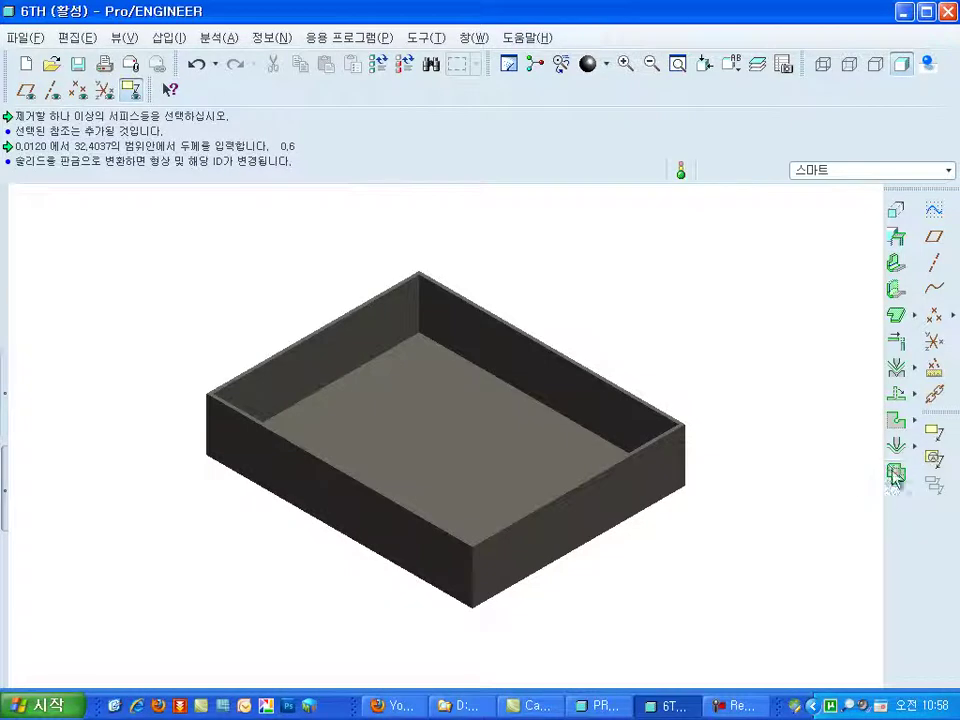
# Step: Try unbending from a fixed face and read the nothing-to-unbend warning
pyautogui.click(895, 477)
pyautogui.click(505, 453)
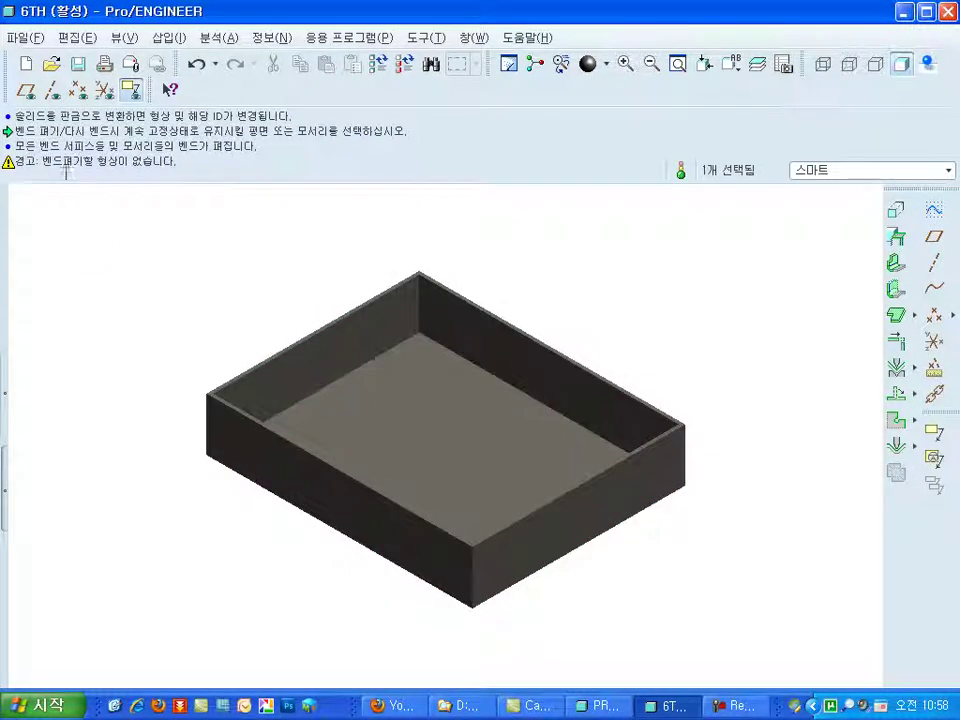
pyautogui.moveTo(166, 150); pyautogui.dragTo(167, 167)
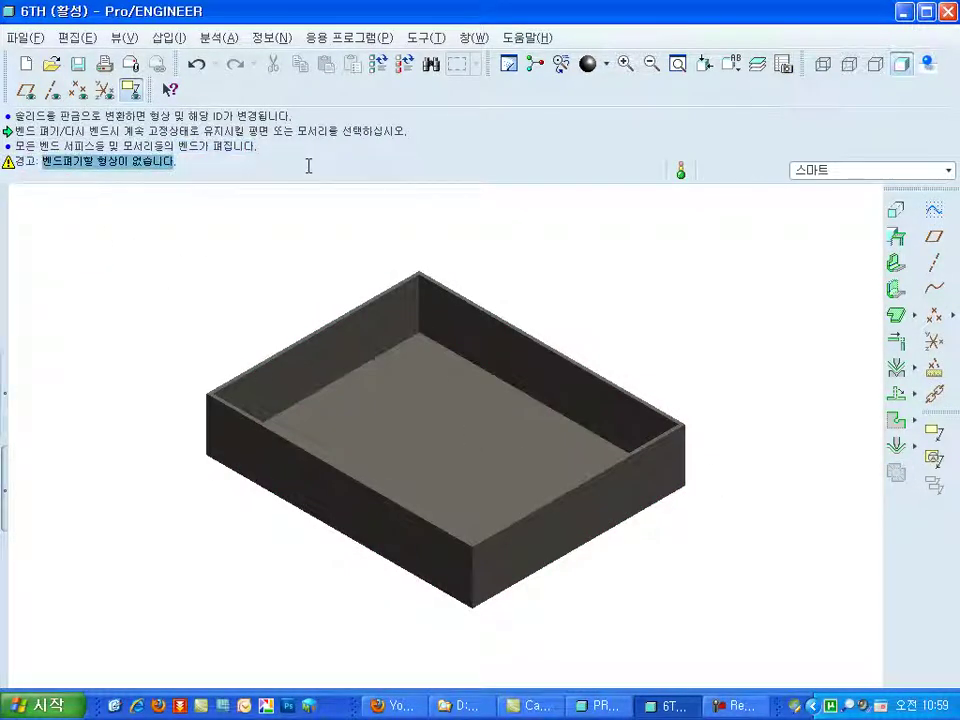
pyautogui.moveTo(309, 183); pyautogui.dragTo(310, 128)
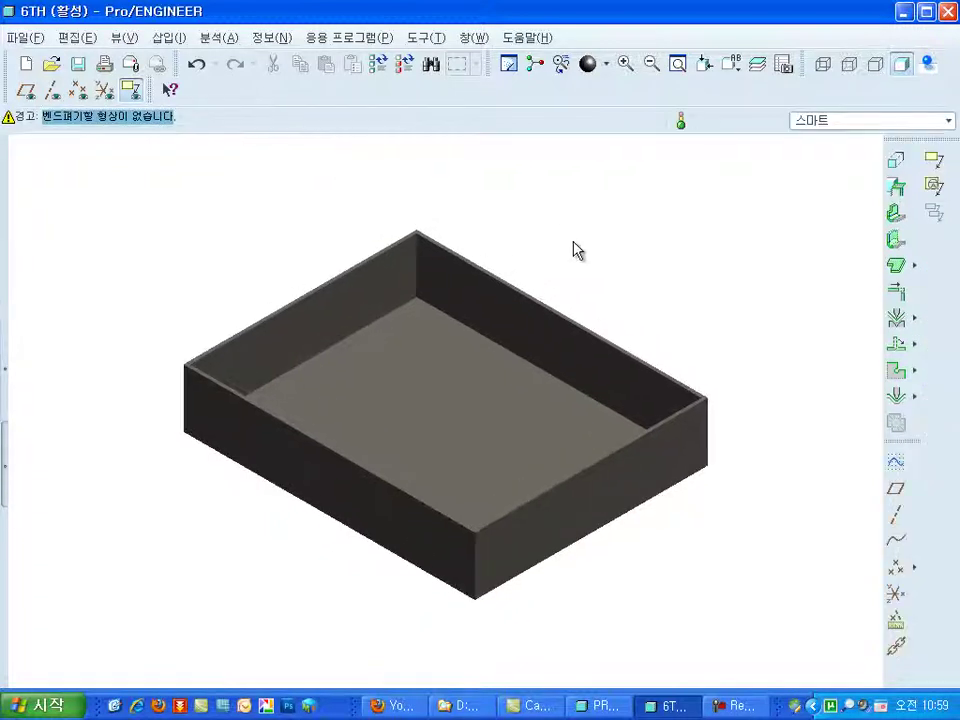
# Step: Define edge rips on the box's four vertical corner edges and preview the four-bend conversion
pyautogui.click(897, 189)
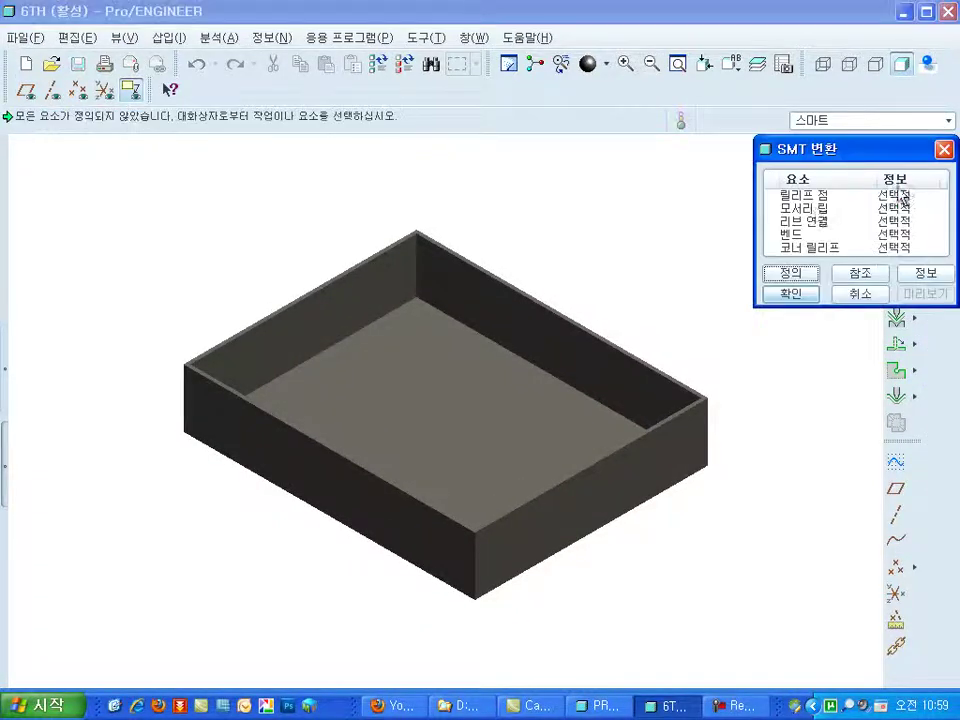
pyautogui.doubleClick(790, 208)
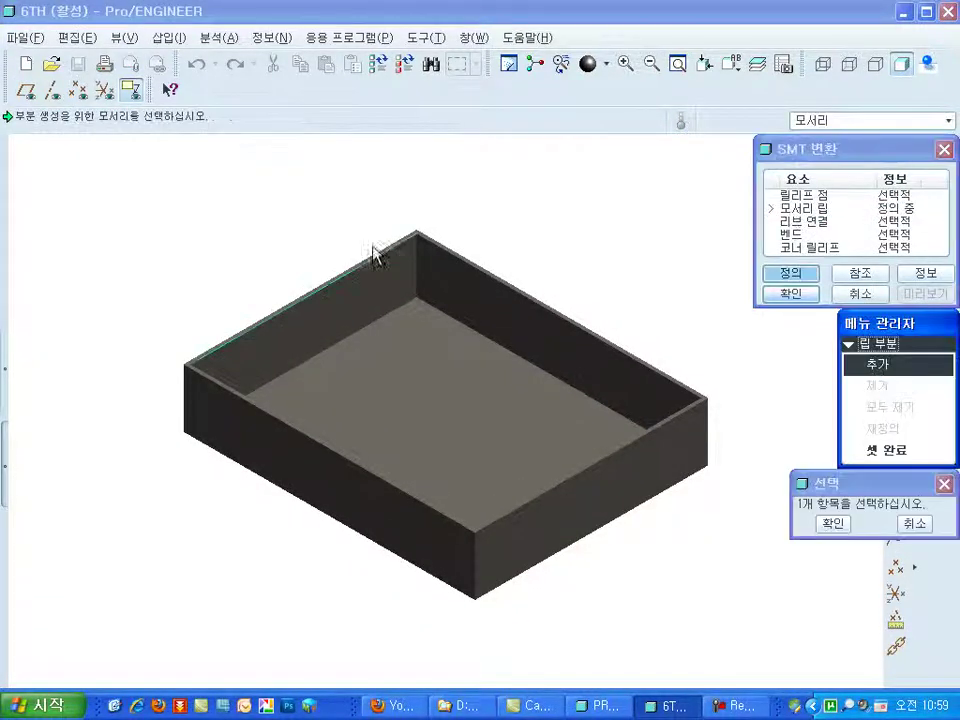
pyautogui.scroll(4, 330, 278)
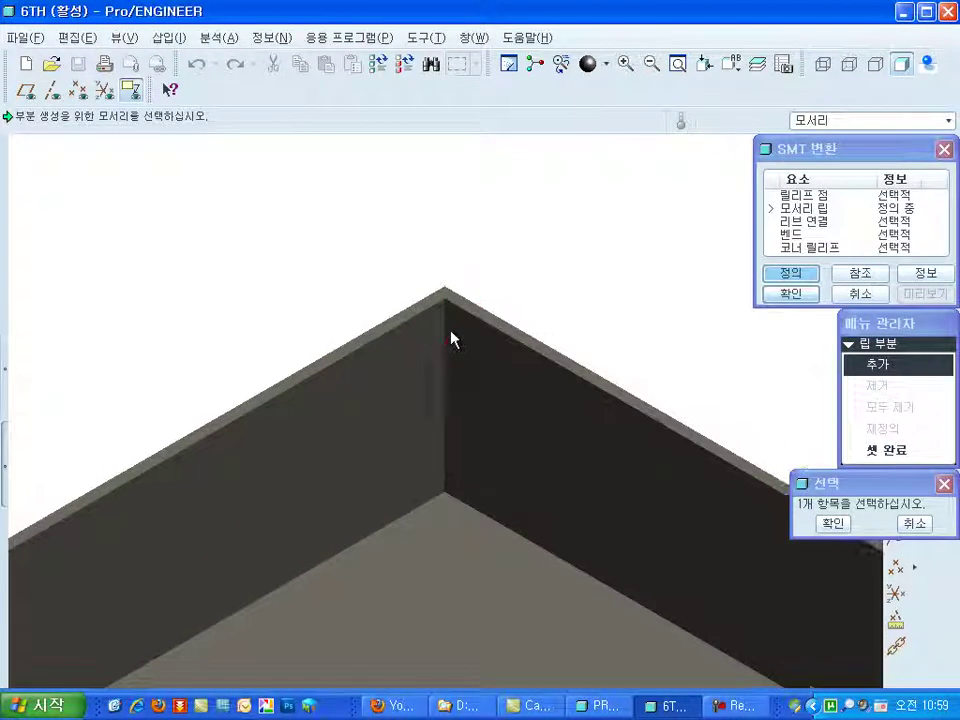
pyautogui.scroll(-4, 427, 350)
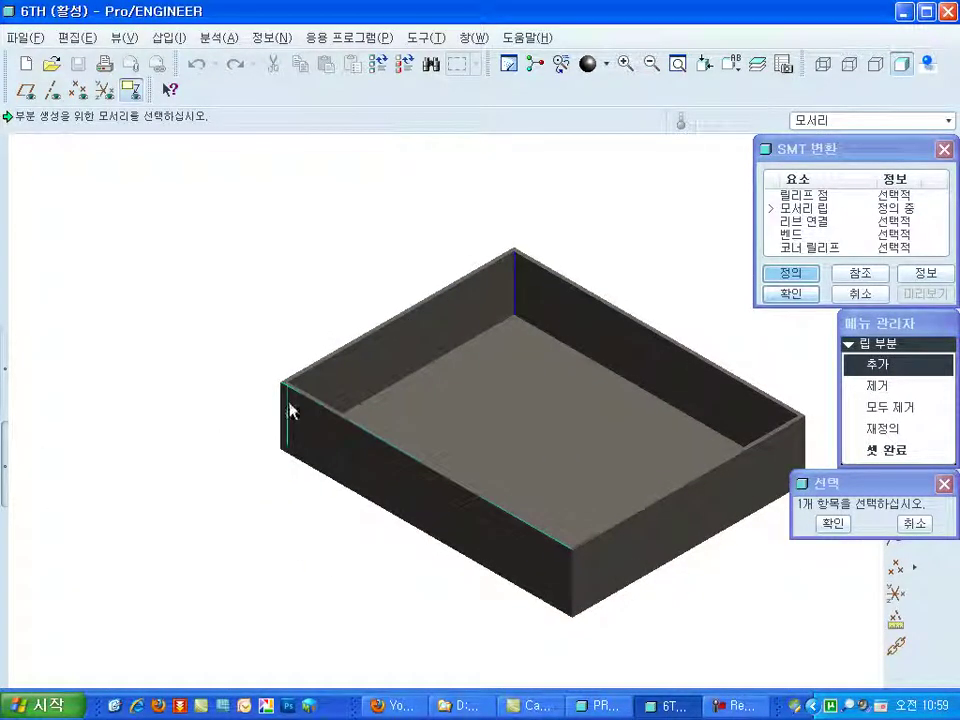
pyautogui.keyDown('shift'); pyautogui.moveTo(784, 429); pyautogui.dragTo(566, 394, button='middle'); pyautogui.keyUp('shift')
pyautogui.scroll(4, 455, 346)
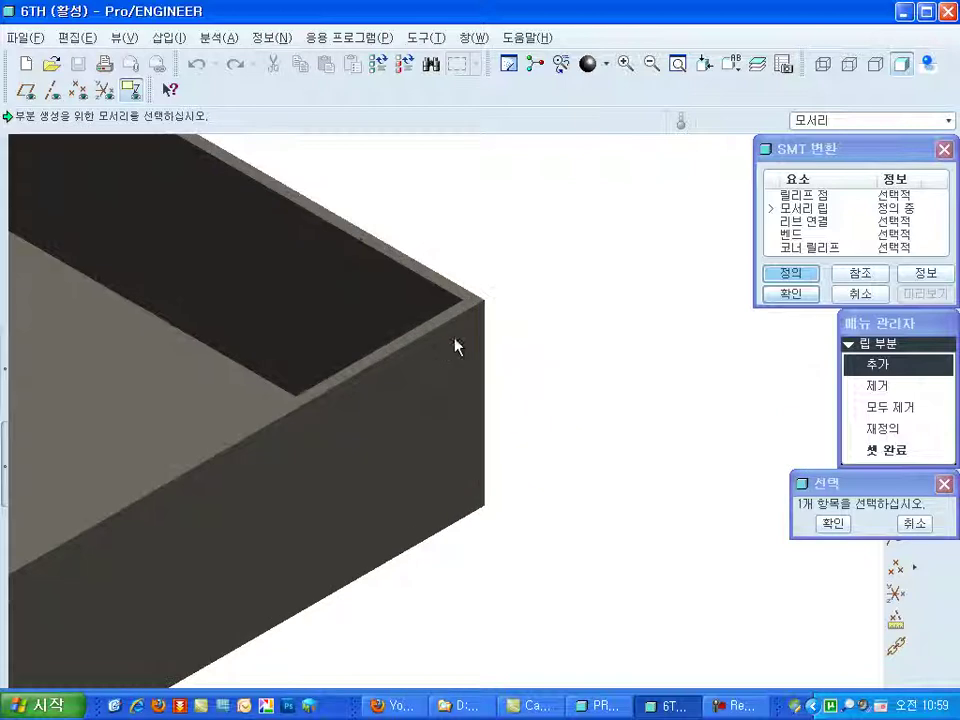
pyautogui.scroll(-3, 463, 350)
pyautogui.scroll(-2, 364, 424)
pyautogui.moveTo(435, 469)
pyautogui.mouseDown(button='middle')
pyautogui.moveTo(403, 568)
pyautogui.moveTo(463, 502)
pyautogui.moveTo(502, 357)
pyautogui.moveTo(461, 519)
pyautogui.moveTo(508, 444)
pyautogui.moveTo(550, 420)
pyautogui.mouseUp(button='middle')
pyautogui.middleClick(502, 357)
pyautogui.middleClick(502, 357)
pyautogui.click(925, 293)
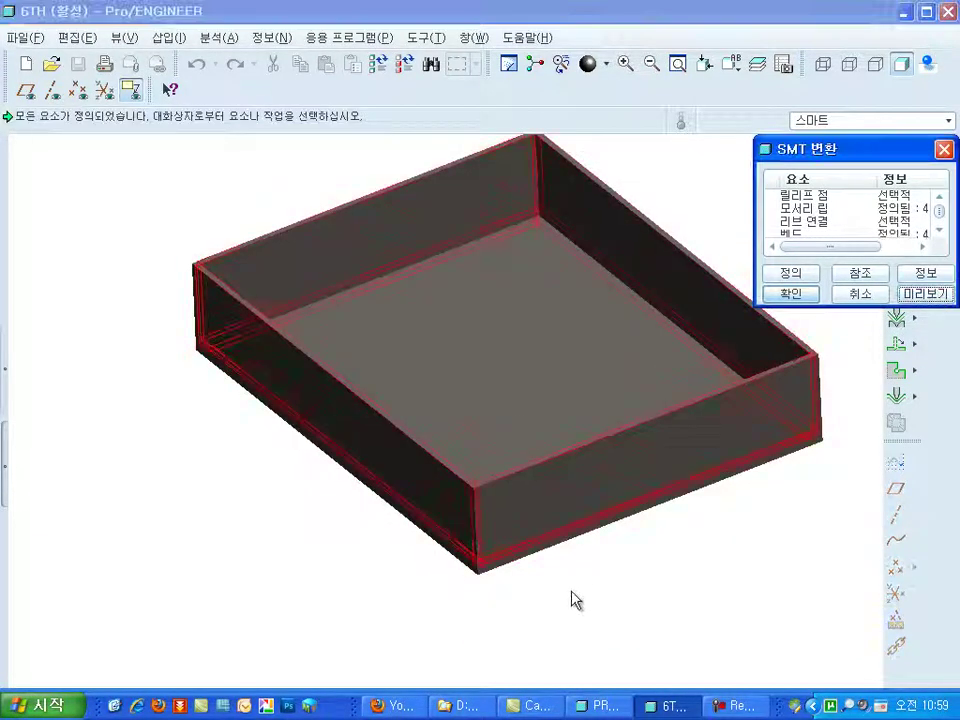
# Step: Compare the box with the PRESS_CASE_1 reference part, then return to 6TH
pyautogui.scroll(-3, 490, 540)
pyautogui.scroll(-2, 471, 467)
pyautogui.scroll(1, 501, 499)
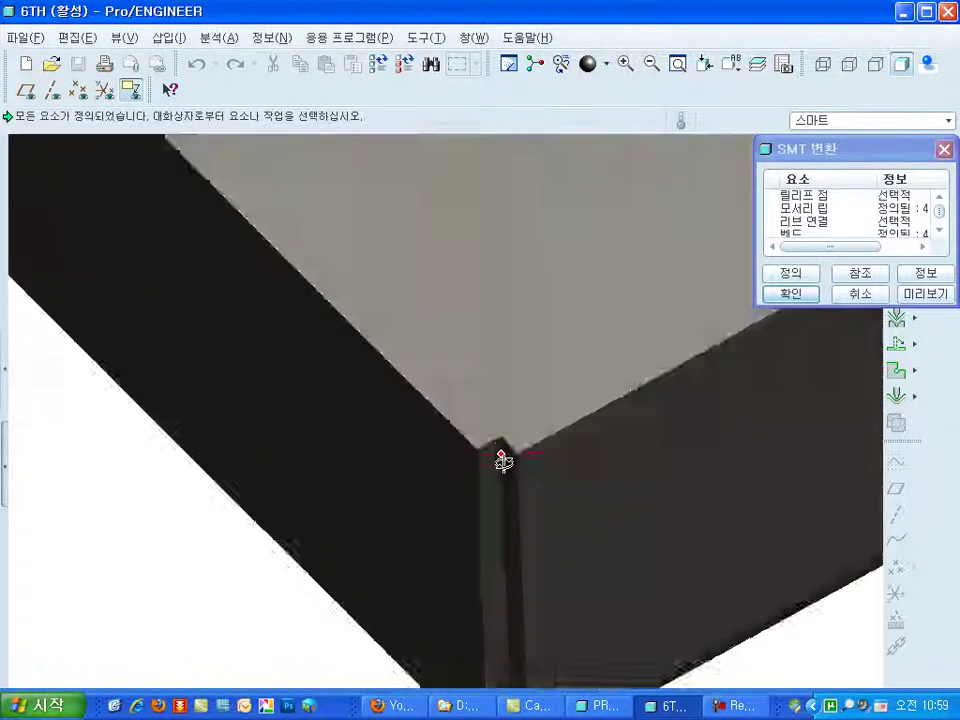
pyautogui.scroll(3, 504, 455)
pyautogui.moveTo(506, 454)
pyautogui.mouseDown(button='middle')
pyautogui.moveTo(497, 482)
pyautogui.moveTo(505, 450)
pyautogui.mouseUp(button='middle')
pyautogui.click(603, 706)
pyautogui.scroll(-2, 470, 468)
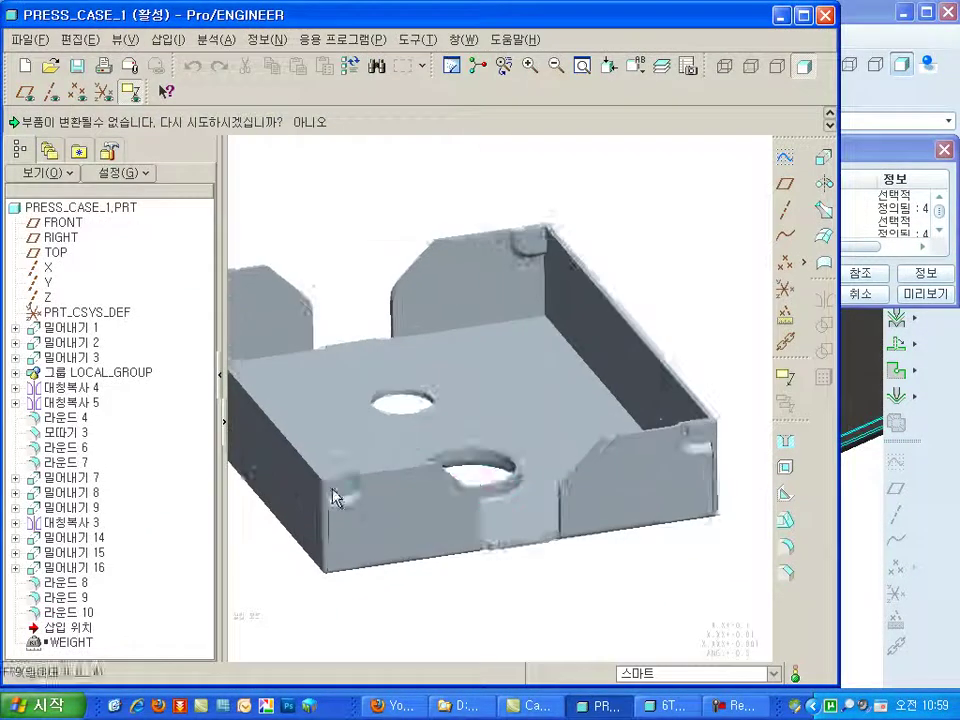
pyautogui.scroll(-2, 470, 468)
pyautogui.scroll(-2, 470, 468)
pyautogui.scroll(-1, 468, 455)
pyautogui.scroll(-2, 466, 440)
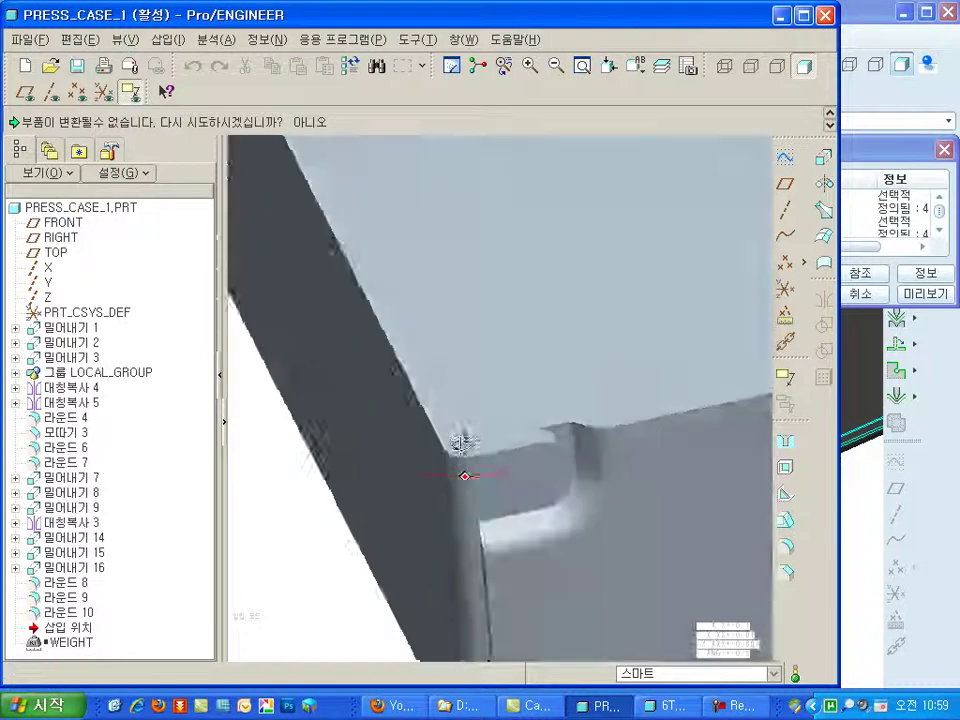
pyautogui.scroll(-1, 463, 428)
pyautogui.click(668, 706)
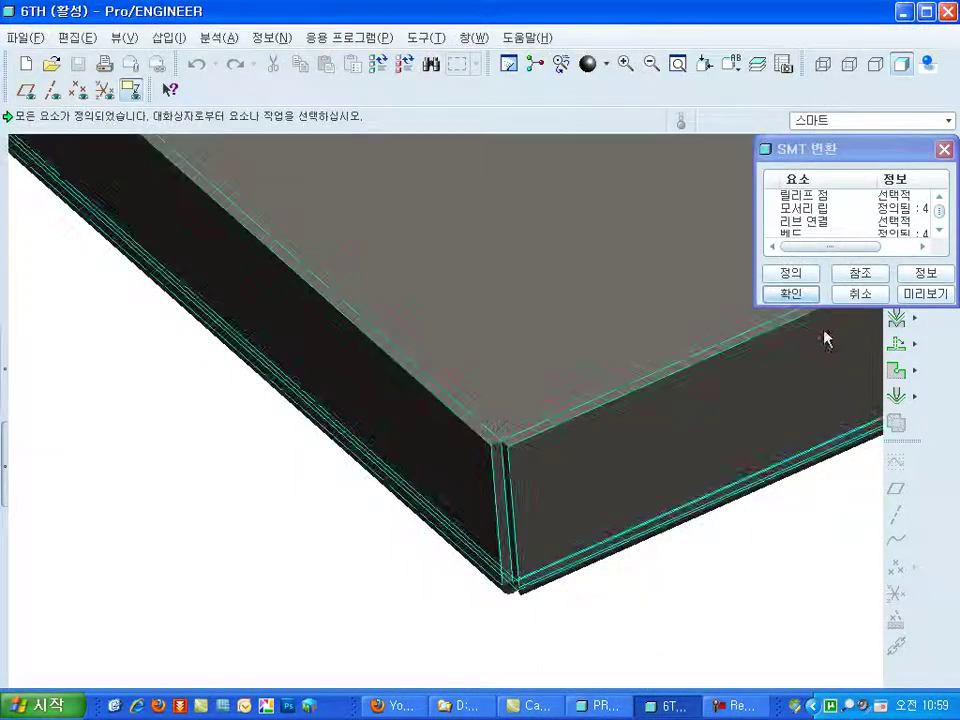
# Step: Redefine edge rip piece #1 to use an Overlap corner type
pyautogui.click(804, 208)
pyautogui.click(791, 272)
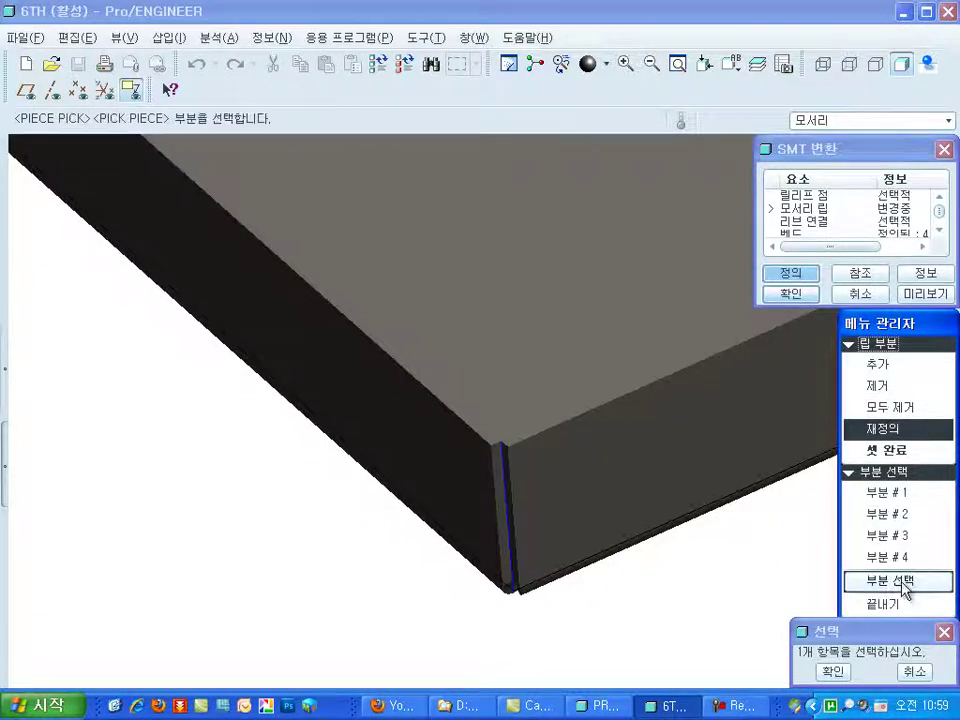
pyautogui.click(880, 428)
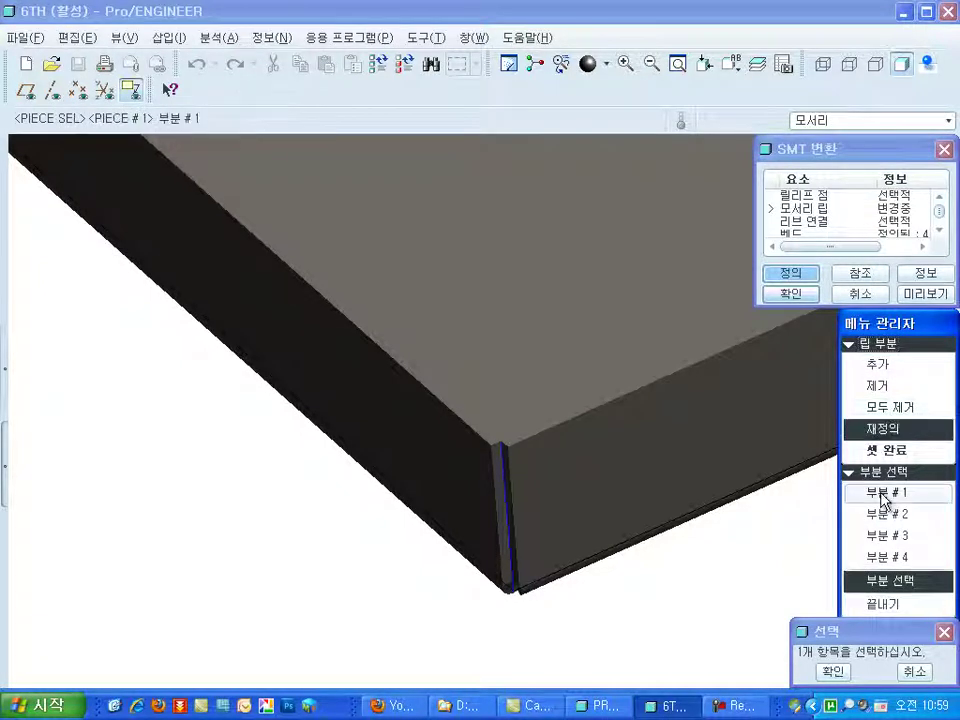
pyautogui.click(862, 491)
pyautogui.hotkey('ctrl', 'd')
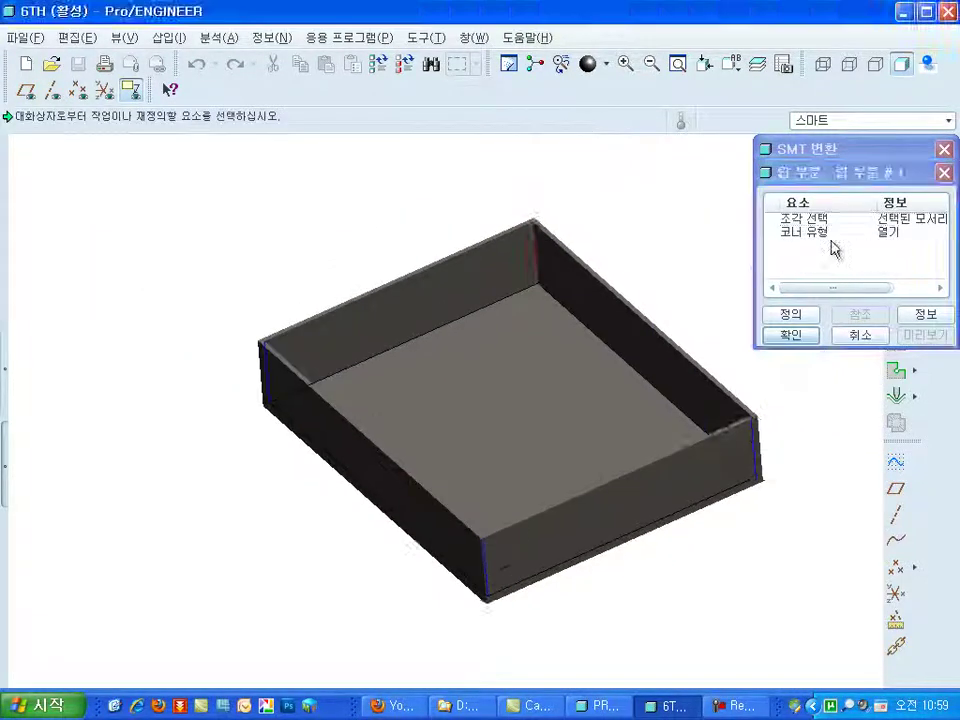
pyautogui.scroll(5, 540, 225)
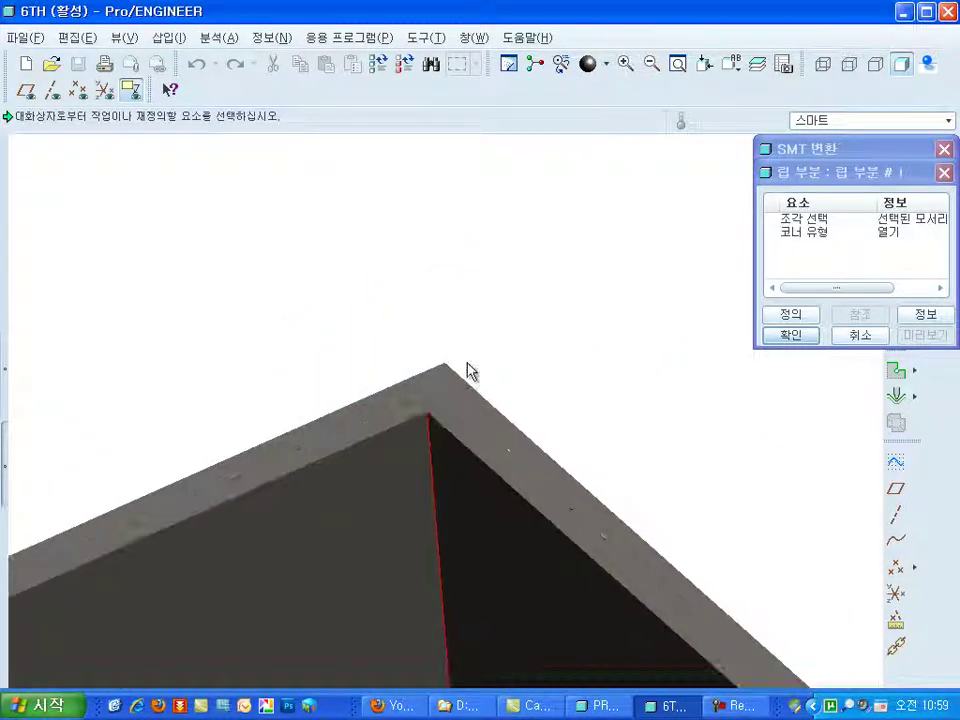
pyautogui.doubleClick(821, 231)
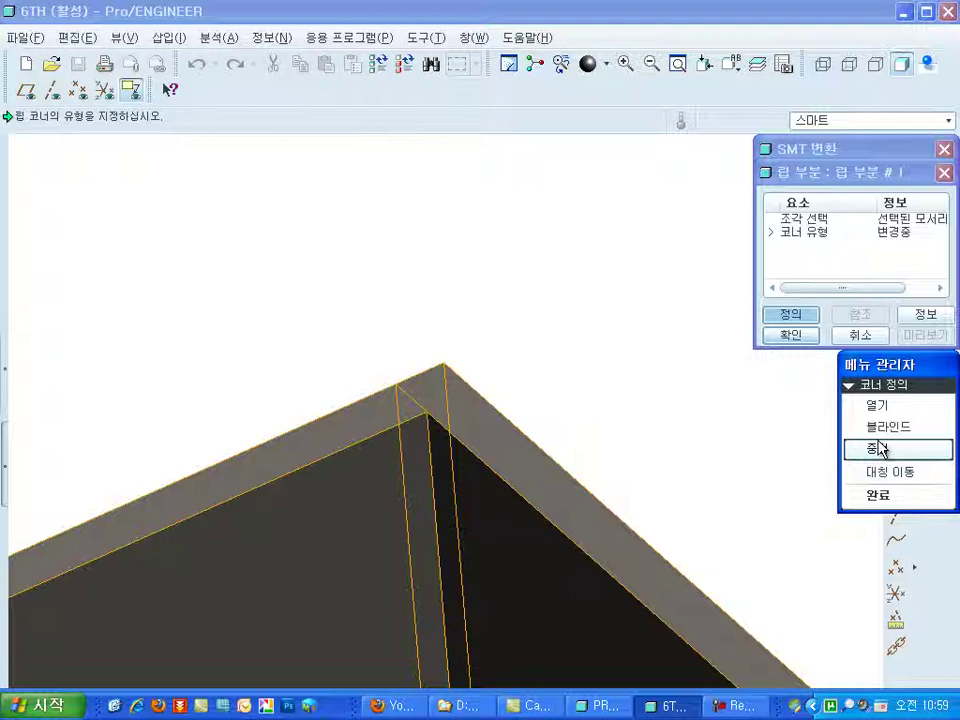
pyautogui.click(880, 449)
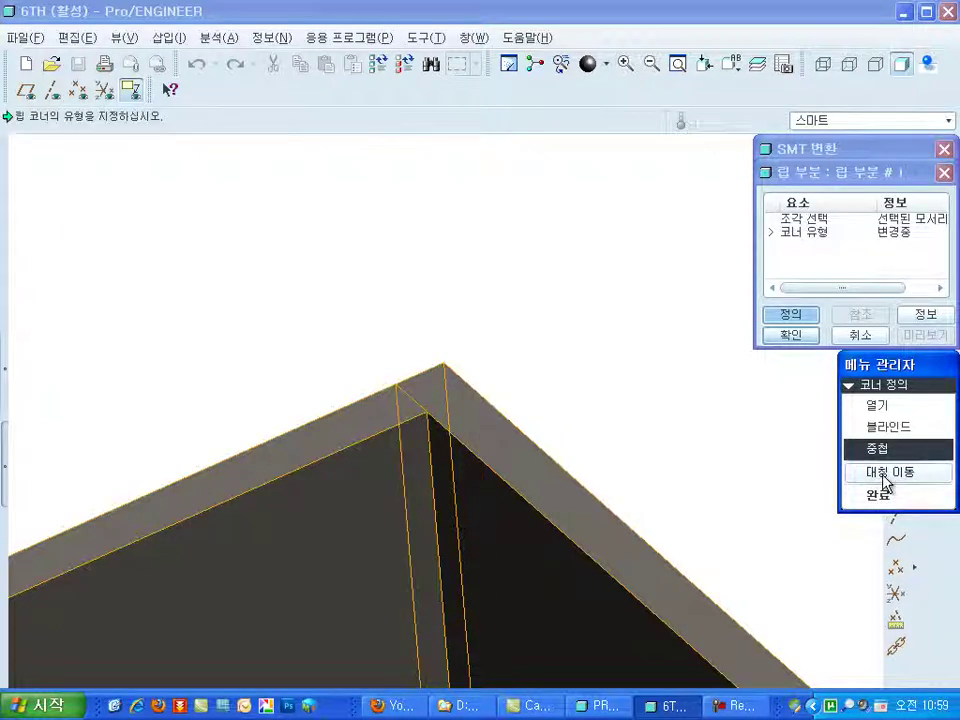
pyautogui.click(879, 494)
pyautogui.click(806, 335)
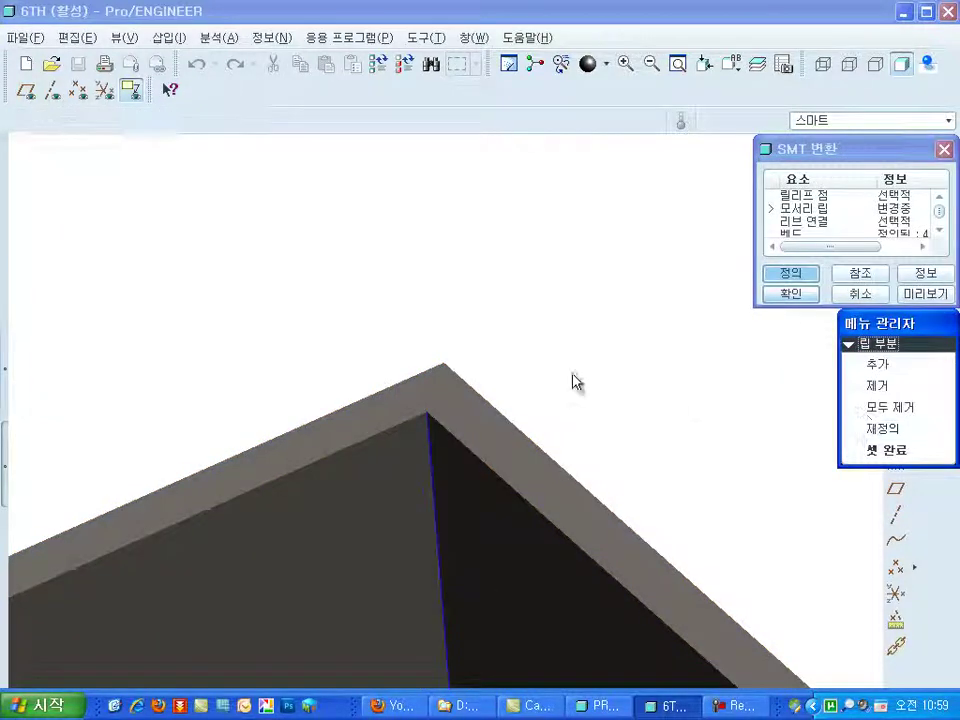
# Step: Change edge rip piece #2's corner type to Overlap
pyautogui.scroll(-3, 576, 382)
pyautogui.click(880, 449)
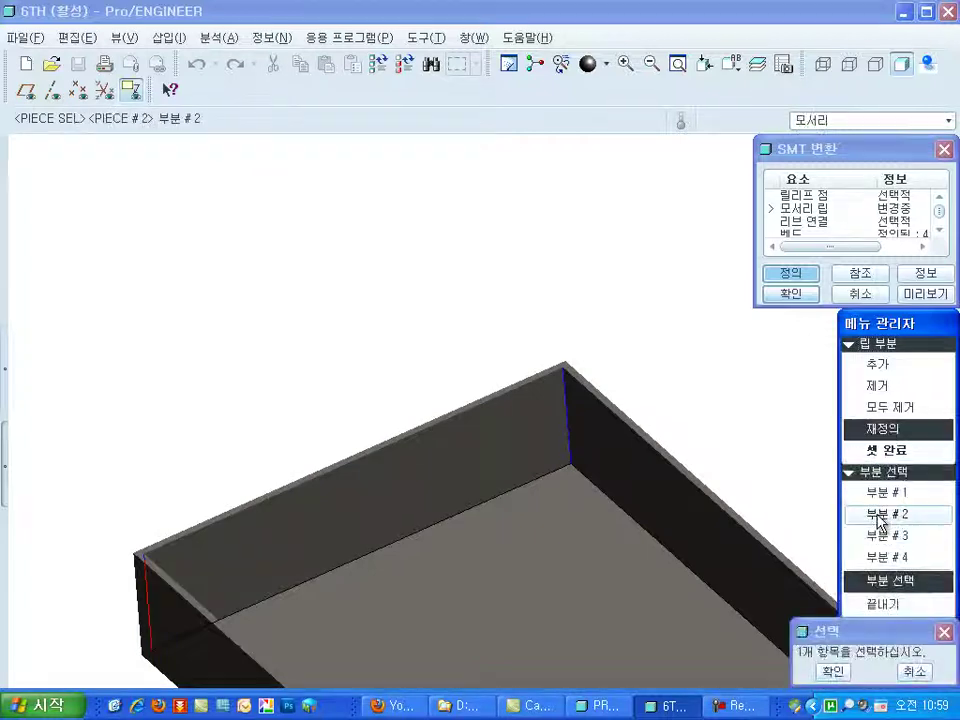
pyautogui.click(879, 515)
pyautogui.scroll(3, 326, 467)
pyautogui.scroll(2, 326, 467)
pyautogui.click(800, 232)
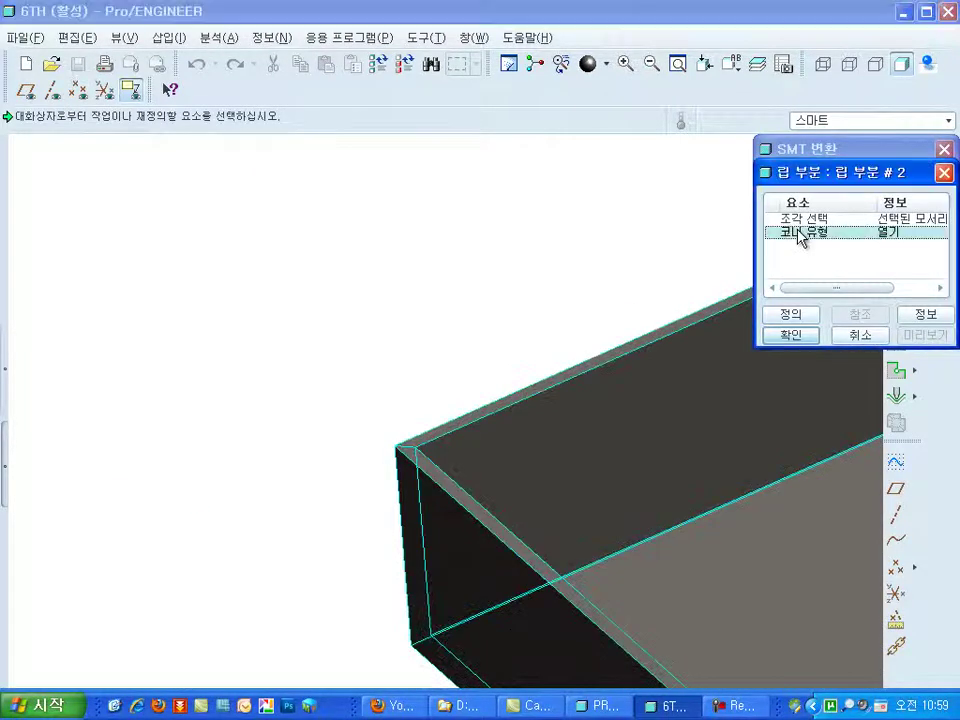
pyautogui.click(791, 314)
pyautogui.click(885, 450)
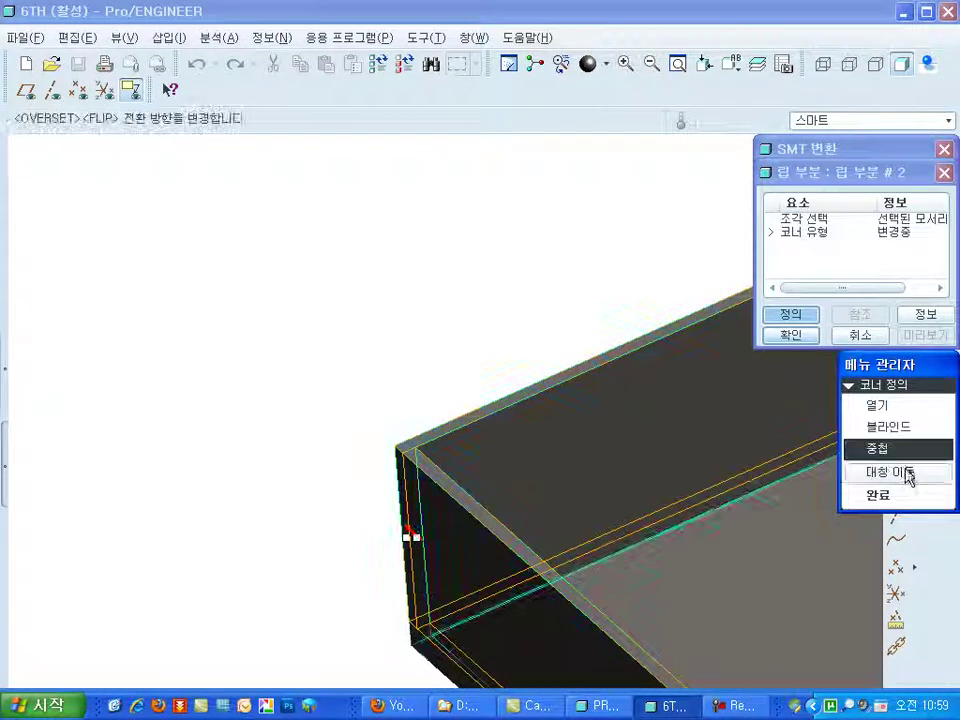
pyautogui.click(900, 494)
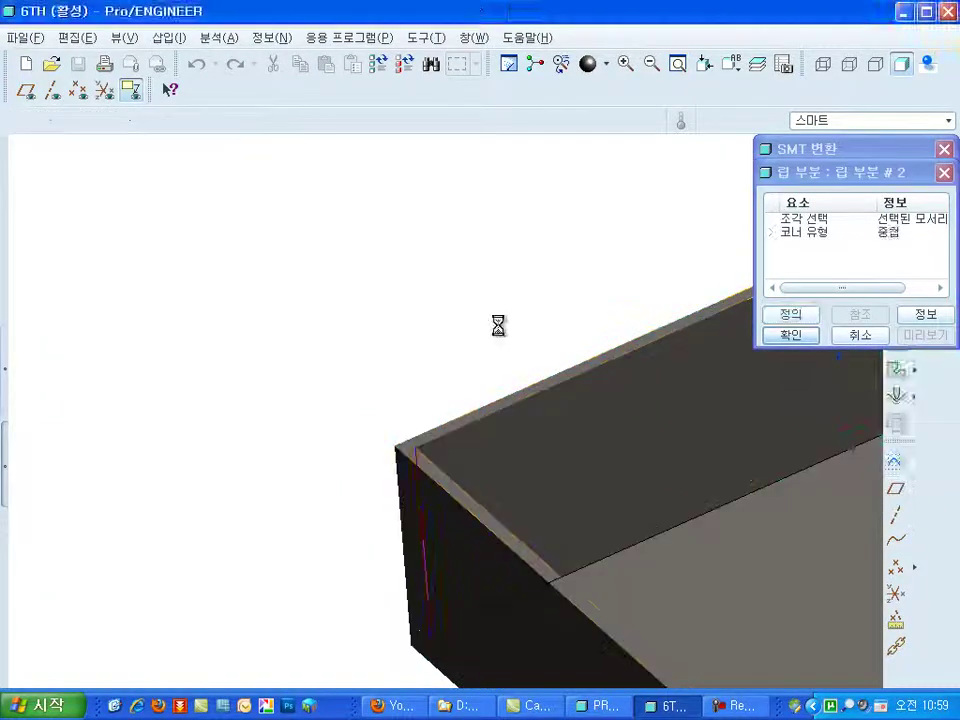
# Step: Change edge rip piece #3's corner type to Overlap
pyautogui.scroll(-5, 470, 330)
pyautogui.click(883, 428)
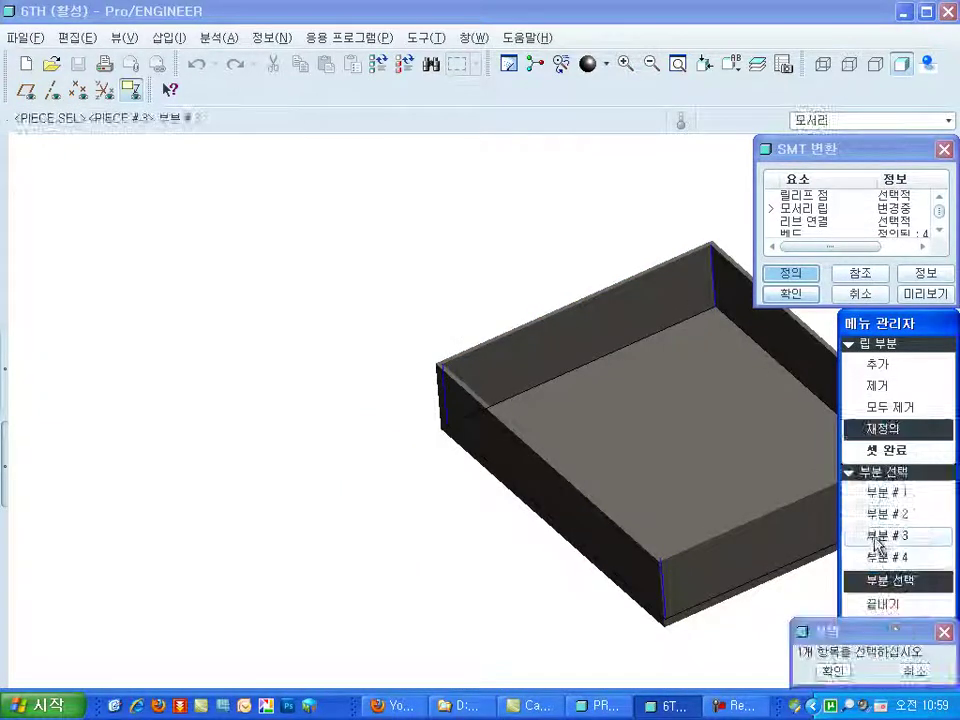
pyautogui.keyDown('shift'); pyautogui.moveTo(523, 499); pyautogui.dragTo(201, 474, button='middle'); pyautogui.keyUp('shift')
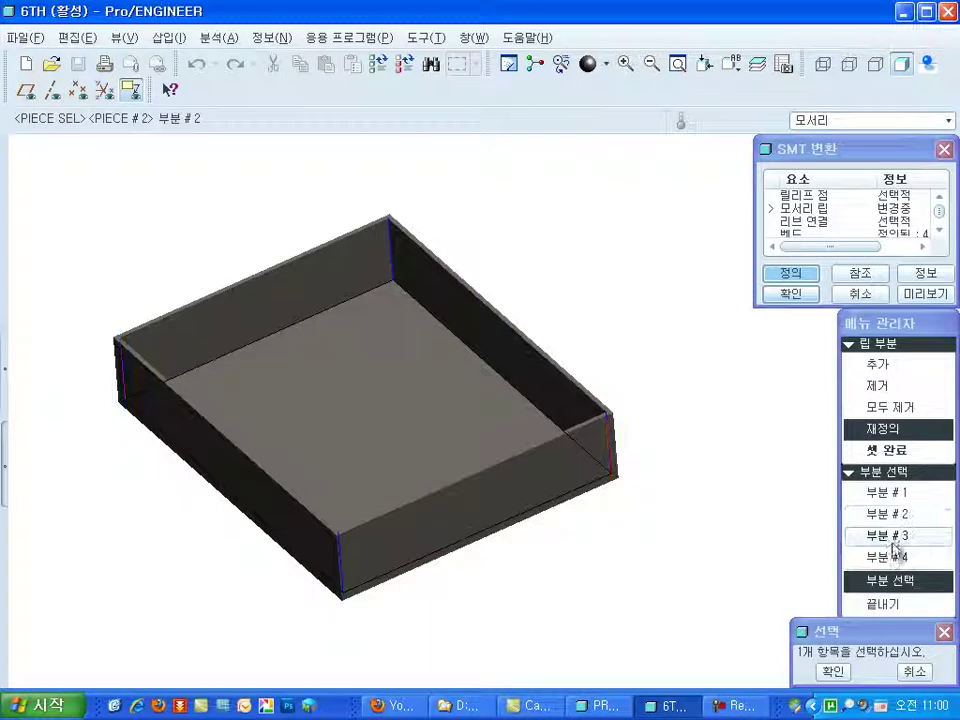
pyautogui.click(886, 535)
pyautogui.scroll(5, 600, 429)
pyautogui.doubleClick(849, 234)
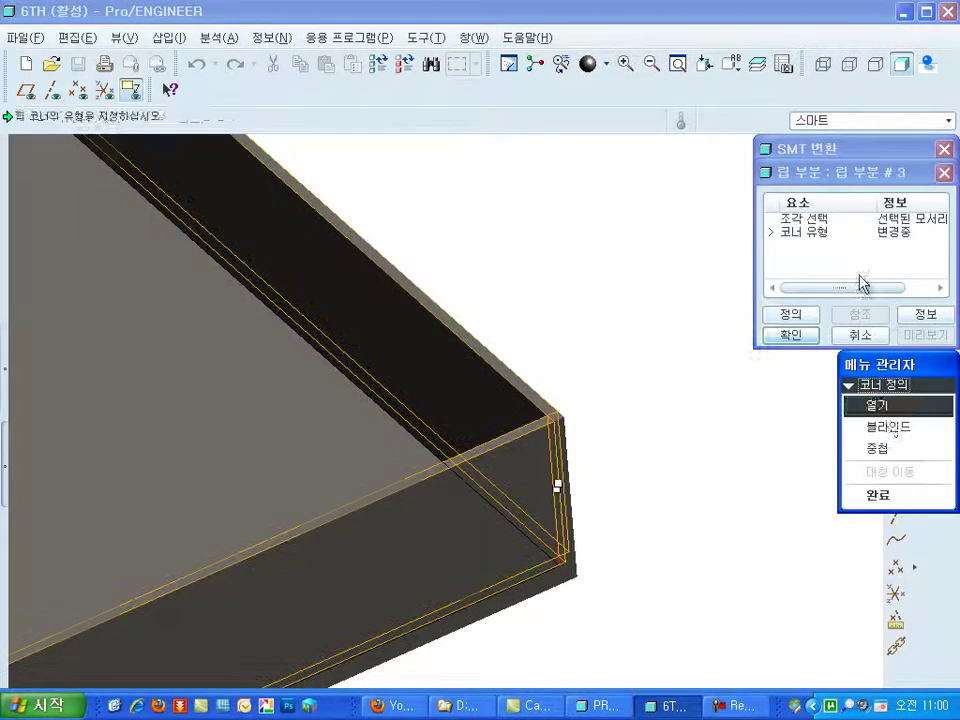
pyautogui.scroll(2, 604, 449)
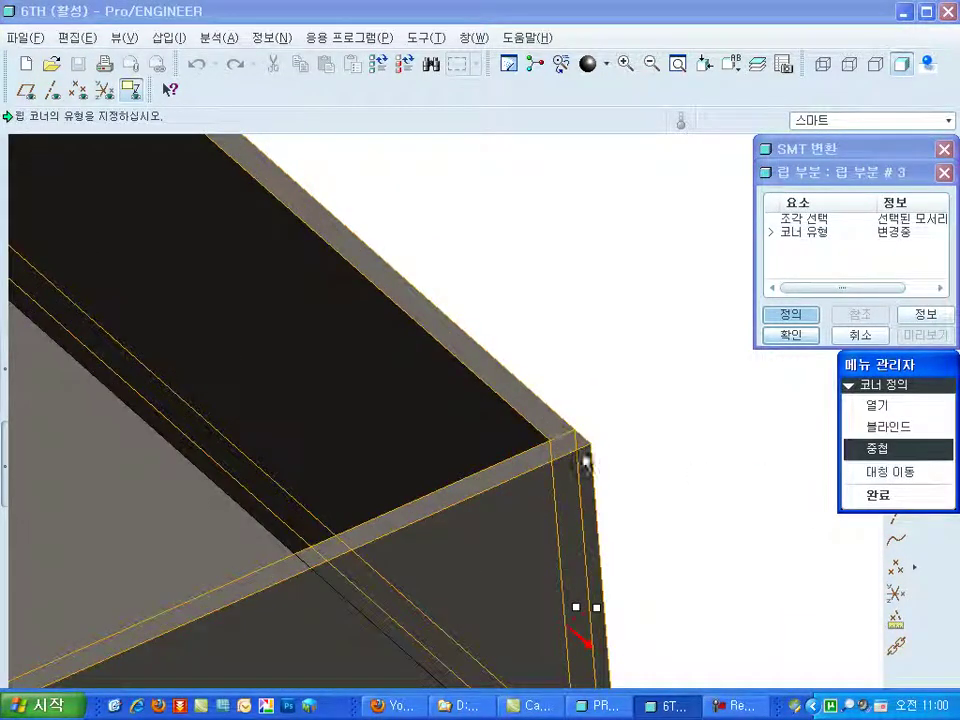
pyautogui.click(880, 495)
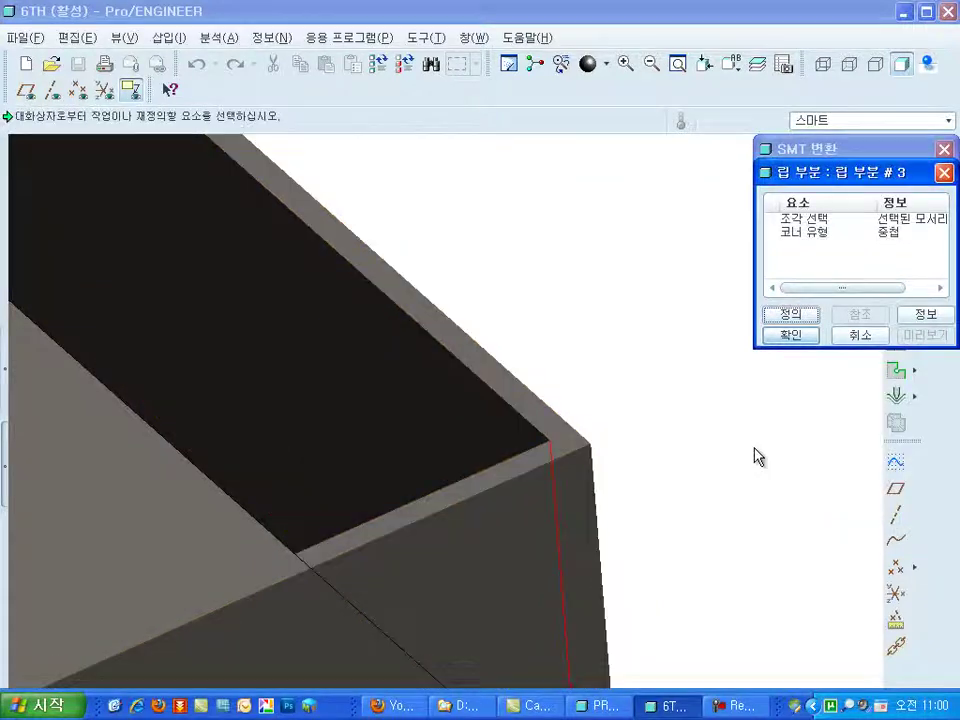
pyautogui.middleClick(754, 456)
# Step: Set piece #4's corner to Overlap and finish the edge rip set
pyautogui.click(888, 428)
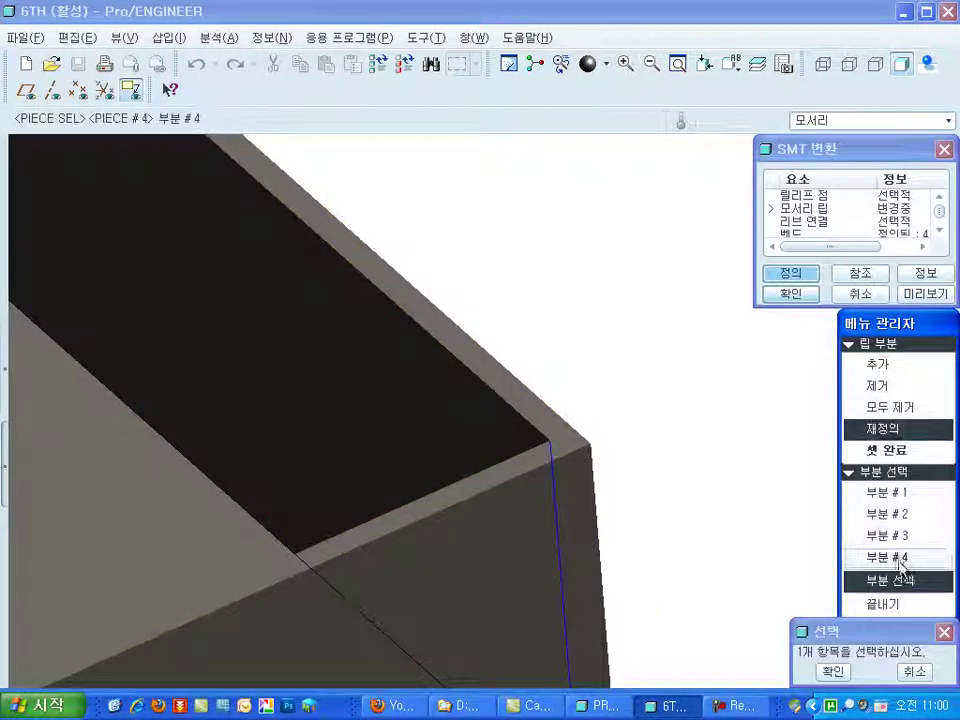
pyautogui.click(900, 561)
pyautogui.scroll(3, 394, 510)
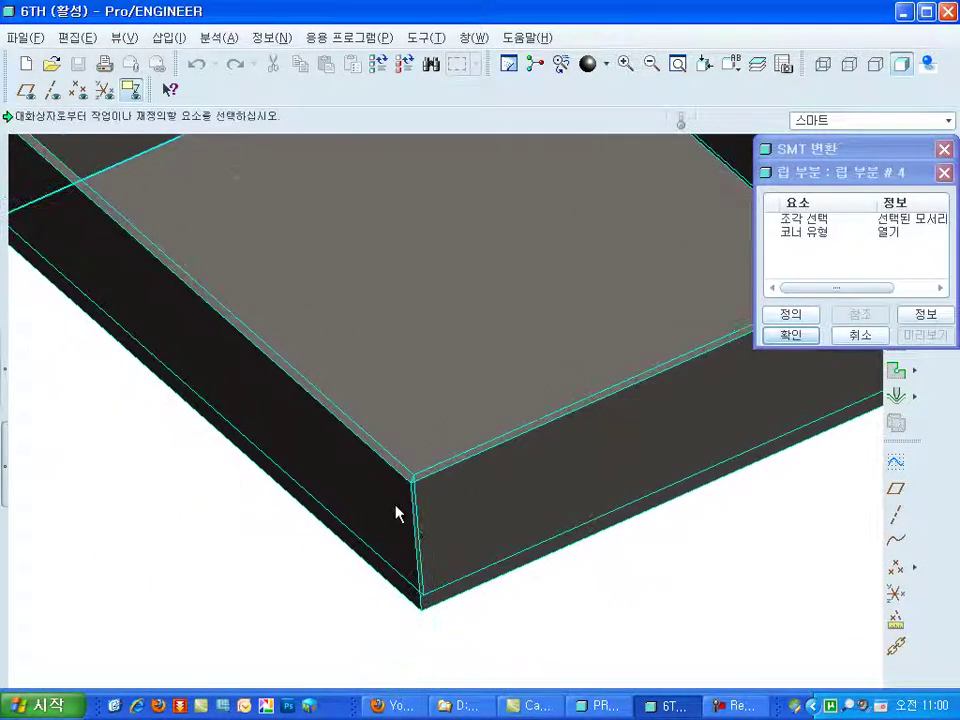
pyautogui.doubleClick(828, 234)
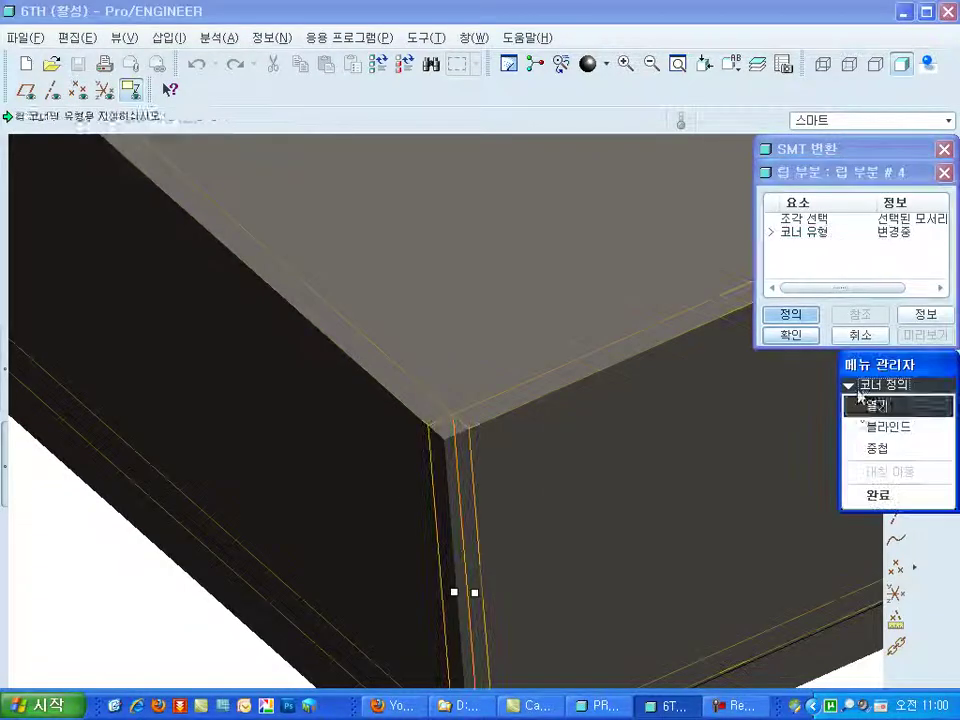
pyautogui.click(878, 495)
pyautogui.click(792, 335)
pyautogui.click(879, 450)
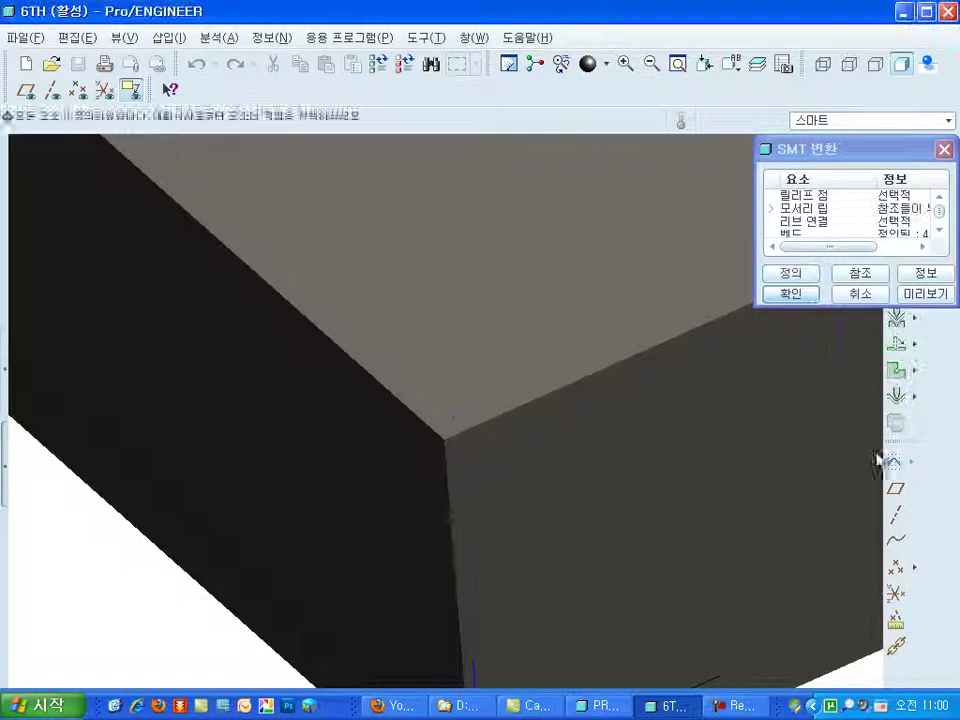
pyautogui.click(792, 289)
# Step: Complete the sheet-metal conversion, then delete the Flat Pattern feature from the model tree
pyautogui.click(638, 422)
pyautogui.scroll(-3, 583, 433)
pyautogui.keyDown('shift'); pyautogui.moveTo(579, 435); pyautogui.dragTo(514, 508, button='middle'); pyautogui.keyUp('shift')
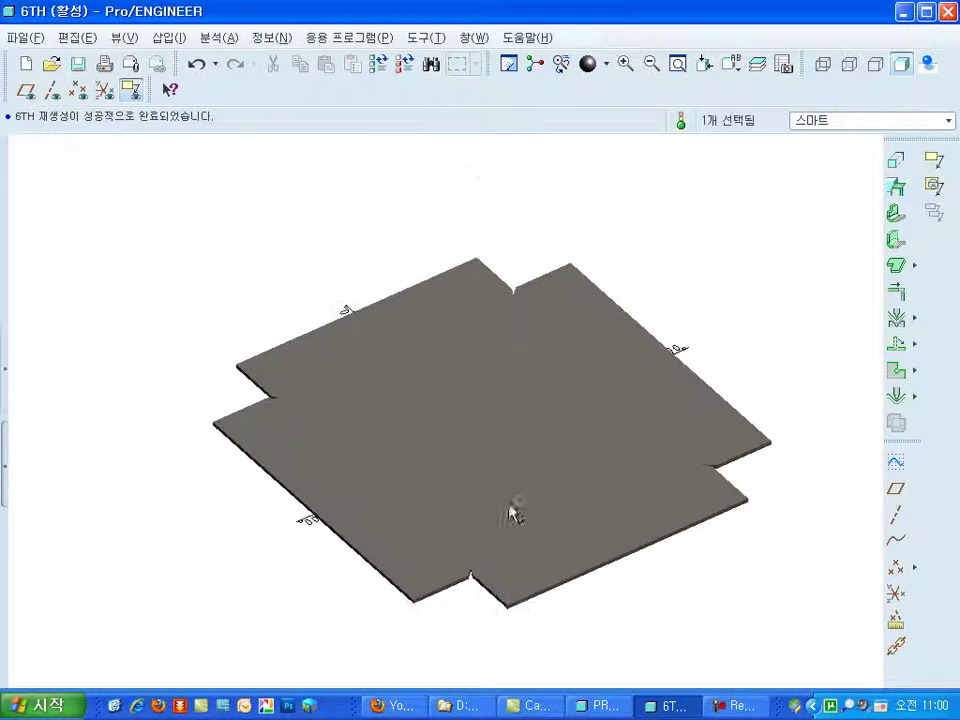
pyautogui.click(6, 370)
pyautogui.click(88, 363)
pyautogui.press('Delete')
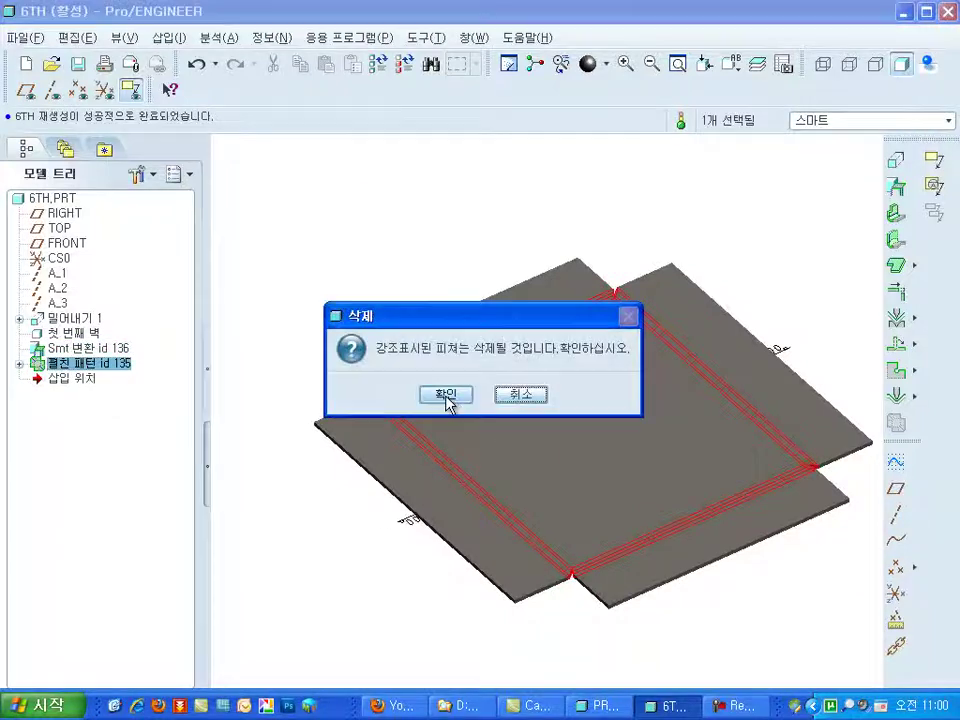
pyautogui.click(445, 395)
# Step: Orbit the restored tray to an isometric top view and inspect its wall feature
pyautogui.scroll(3, 643, 574)
pyautogui.scroll(3, 613, 478)
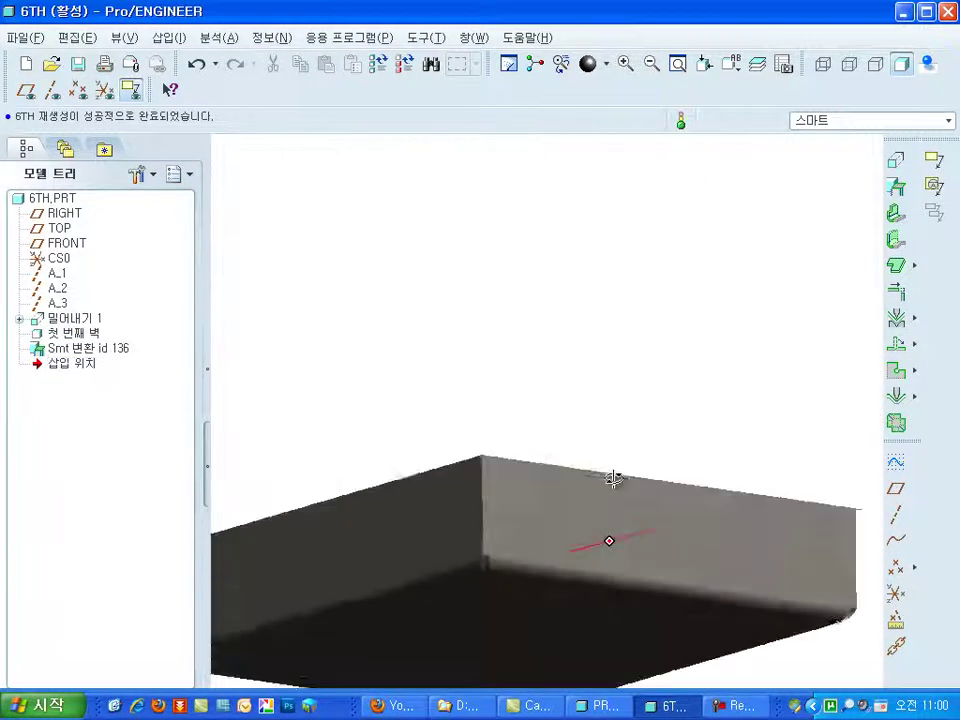
pyautogui.scroll(-3, 613, 478)
pyautogui.moveTo(600, 505)
pyautogui.mouseDown(button='middle')
pyautogui.moveTo(603, 527)
pyautogui.moveTo(606, 506)
pyautogui.moveTo(476, 508)
pyautogui.mouseUp(button='middle')
pyautogui.scroll(5, 476, 530)
pyautogui.scroll(2, 476, 549)
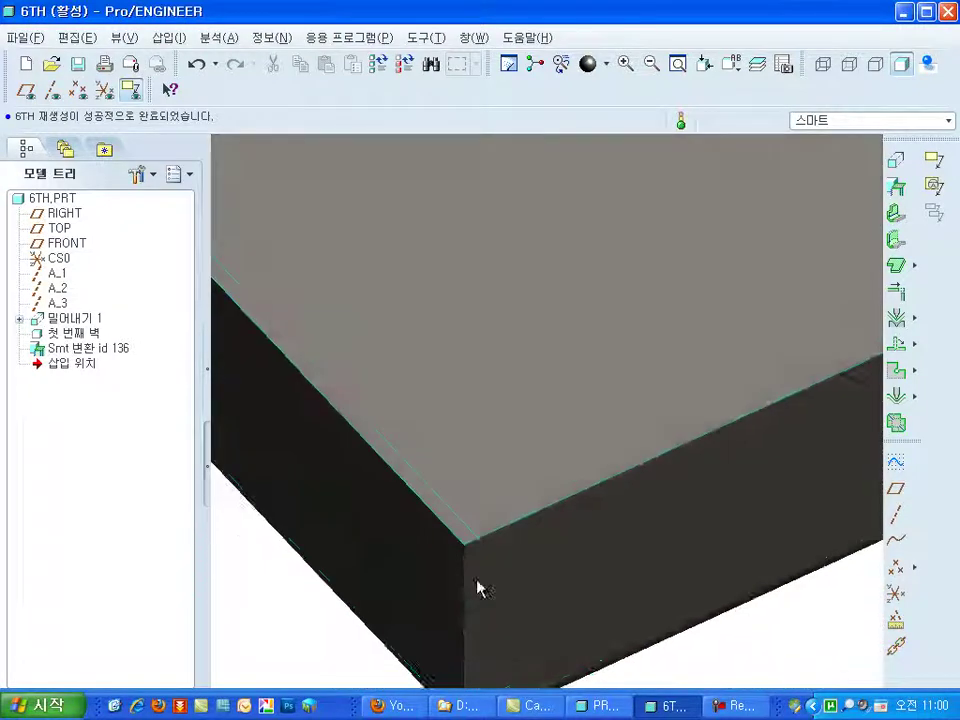
pyautogui.click(477, 588)
pyautogui.scroll(-5, 516, 525)
pyautogui.scroll(2, 692, 591)
pyautogui.moveTo(692, 591)
pyautogui.mouseDown(button='middle')
pyautogui.moveTo(676, 553)
pyautogui.moveTo(681, 563)
pyautogui.mouseUp(button='middle')
pyautogui.click(713, 587)
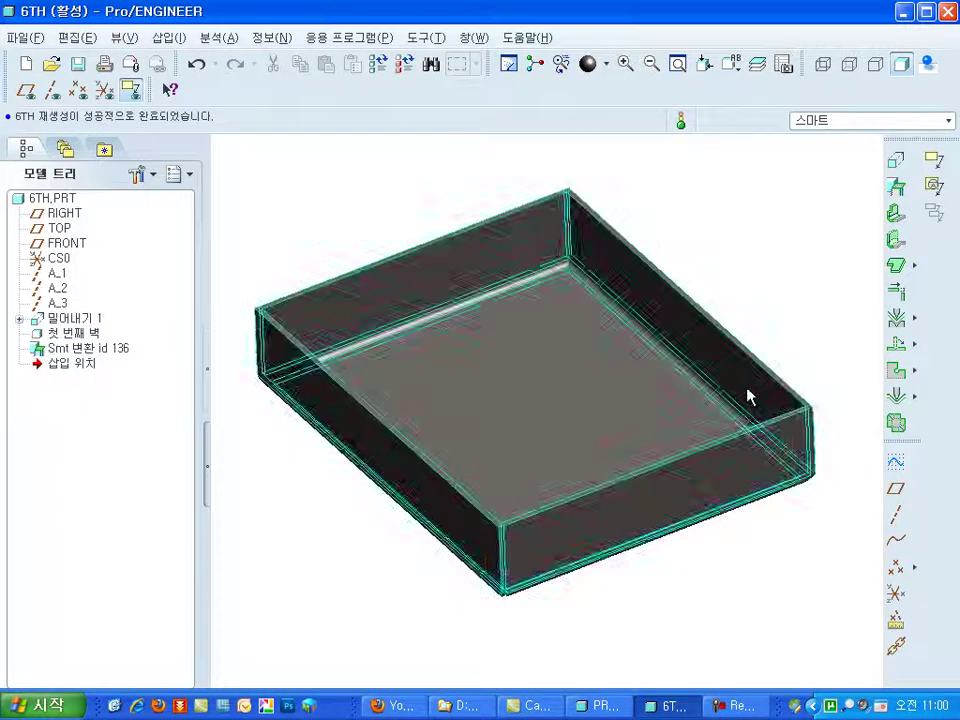
pyautogui.click(897, 160)
# Step: Sketch on the tray floor for a cut and place the upper circle on the vertical centreline
pyautogui.rightClick(551, 420)
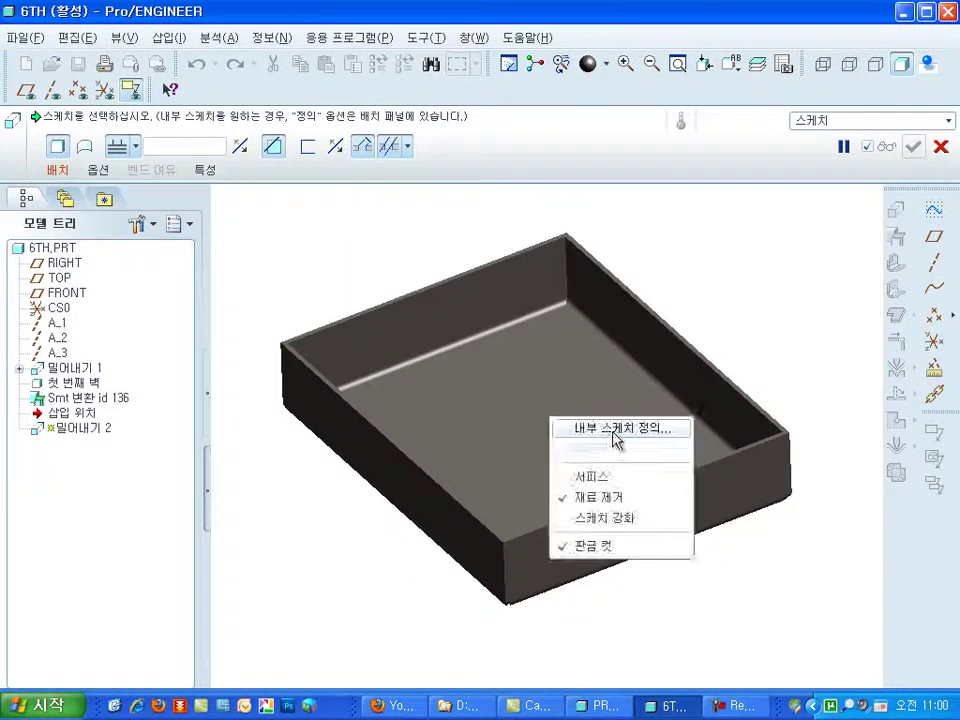
pyautogui.click(615, 430)
pyautogui.middleClick(527, 418)
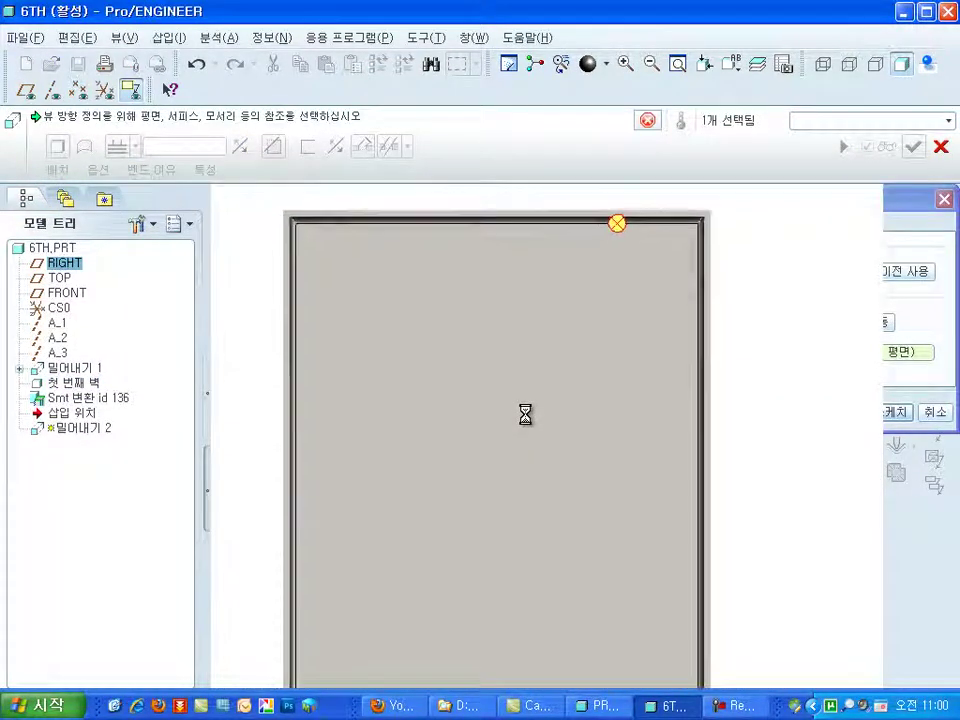
pyautogui.rightClick(645, 400)
pyautogui.click(695, 533)
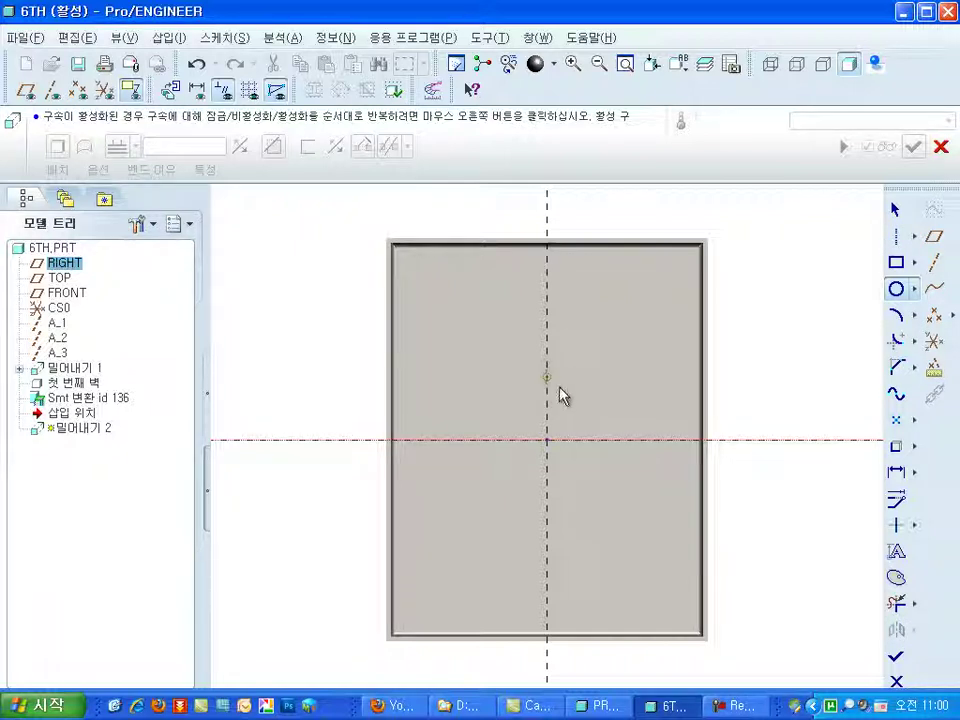
pyautogui.click(547, 377)
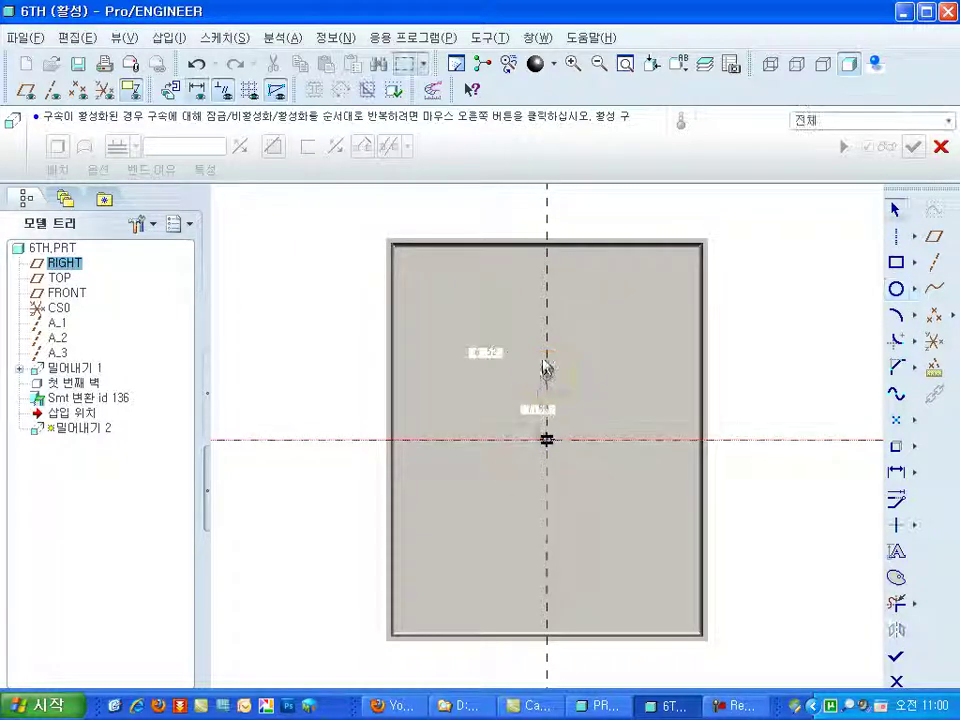
# Step: Set the upper circle 10.00 above centre and draw a second circle below centre
pyautogui.doubleClick(497, 353)
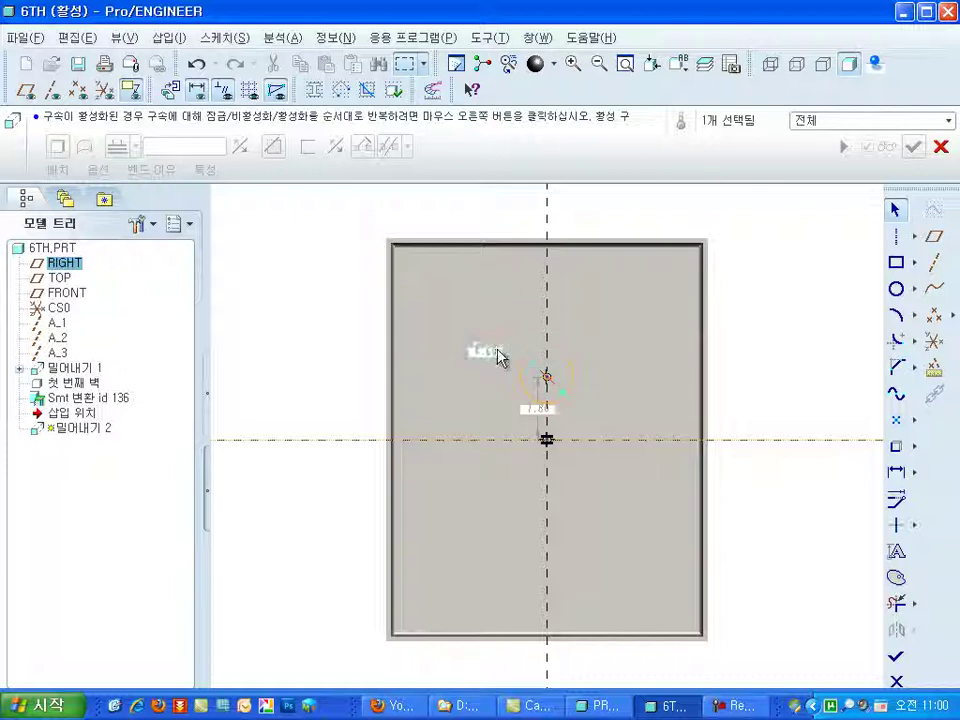
pyautogui.write('0')
pyautogui.press('Return')
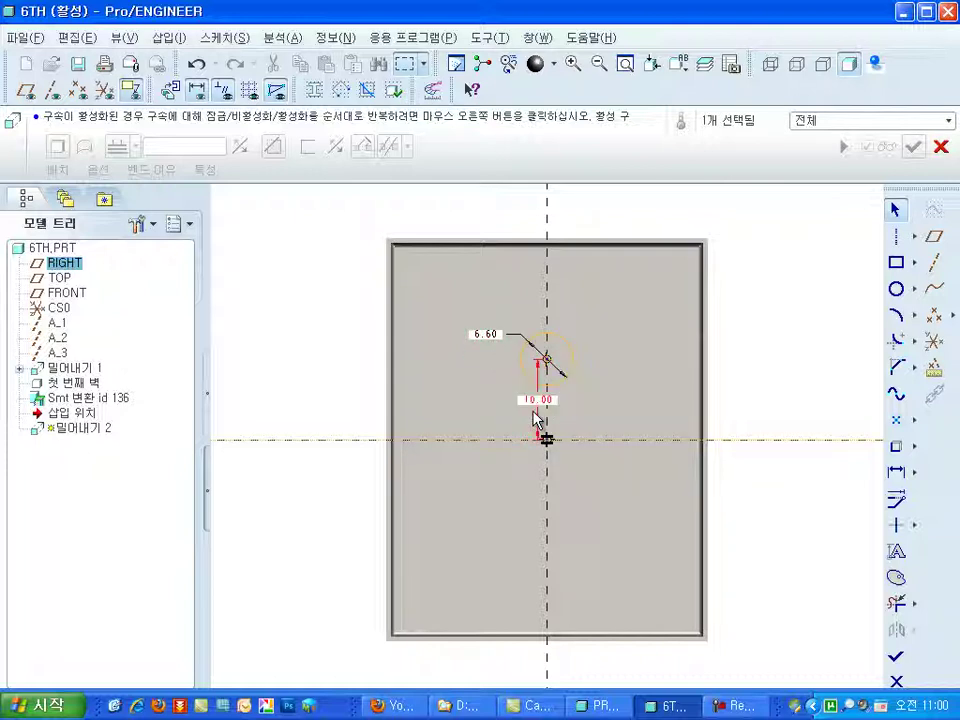
pyautogui.click(547, 537)
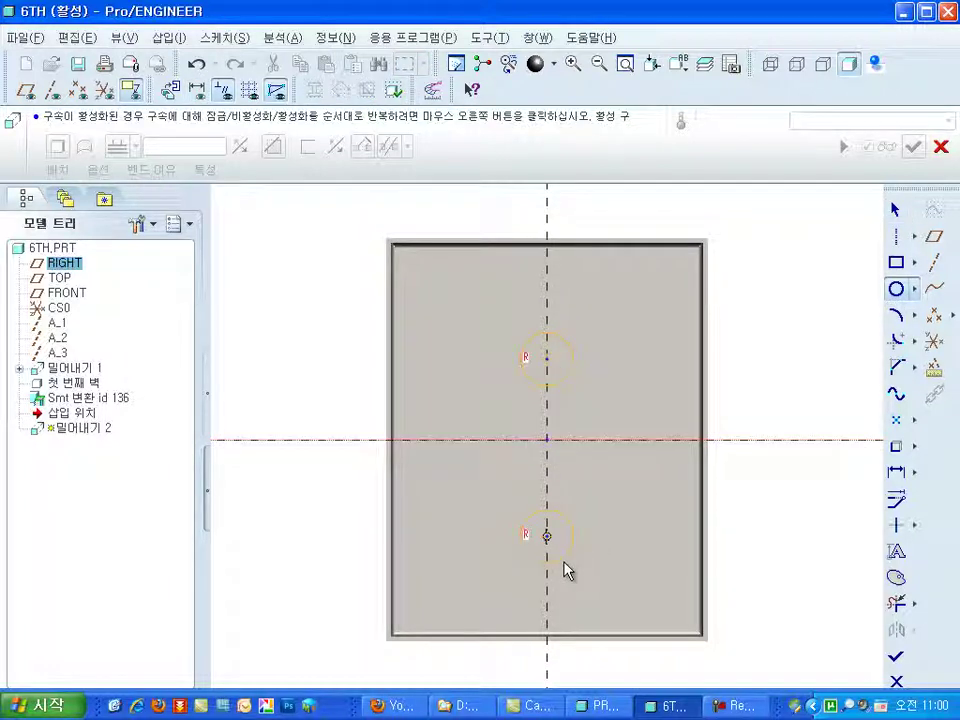
pyautogui.click(579, 529)
pyautogui.middleClick(575, 525)
# Step: Place the lower circle 10.00 below centre with an 8.80 diameter, and complete the cut
pyautogui.doubleClick(538, 488)
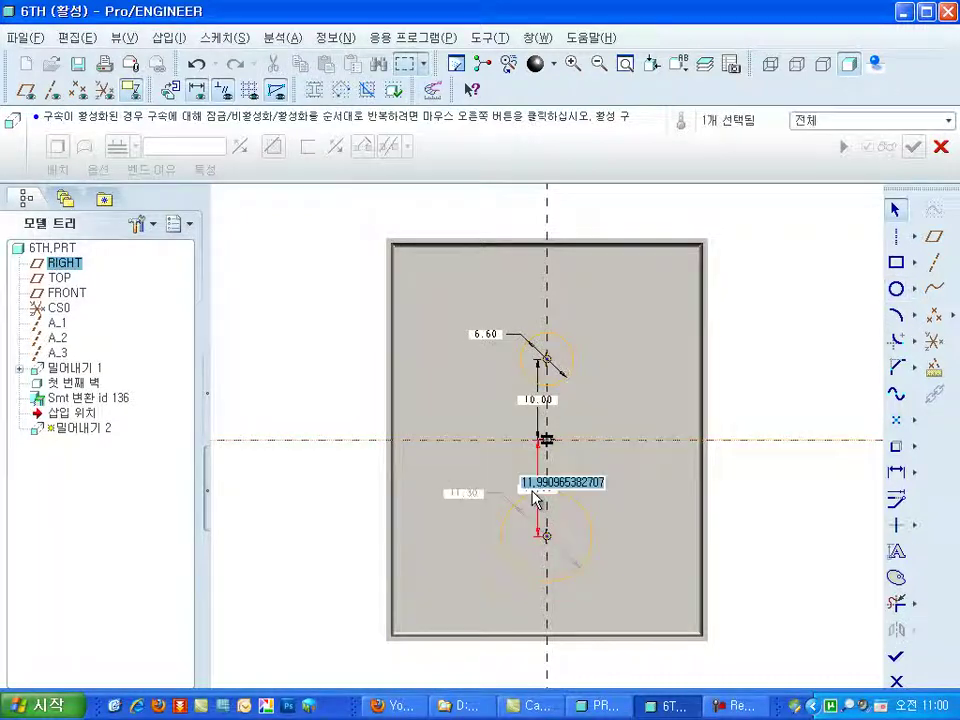
pyautogui.write('10')
pyautogui.press('Return')
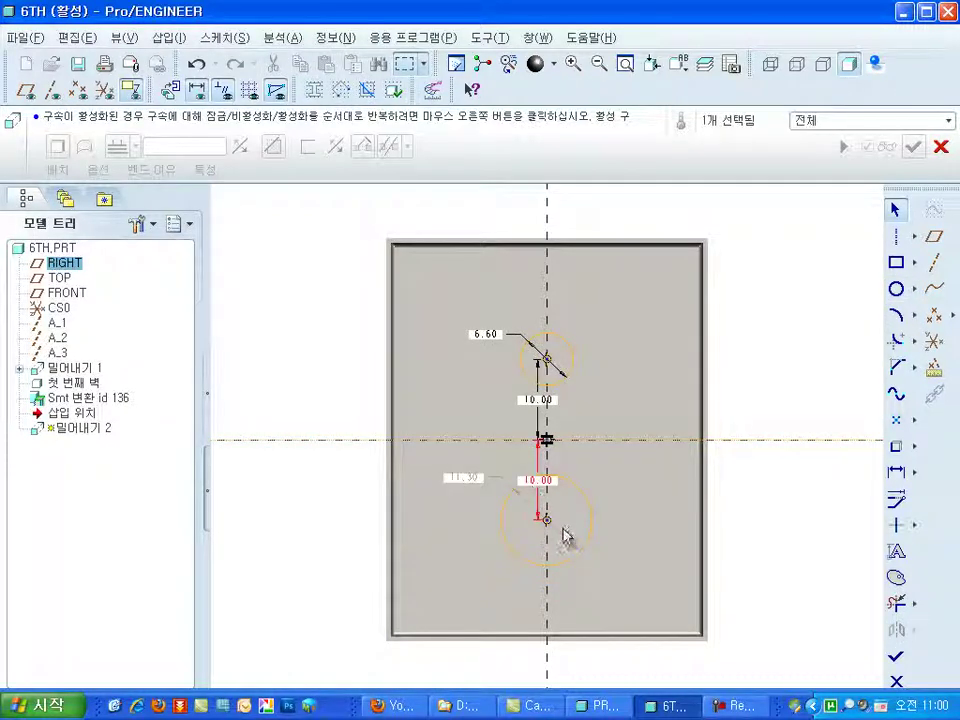
pyautogui.doubleClick(458, 479)
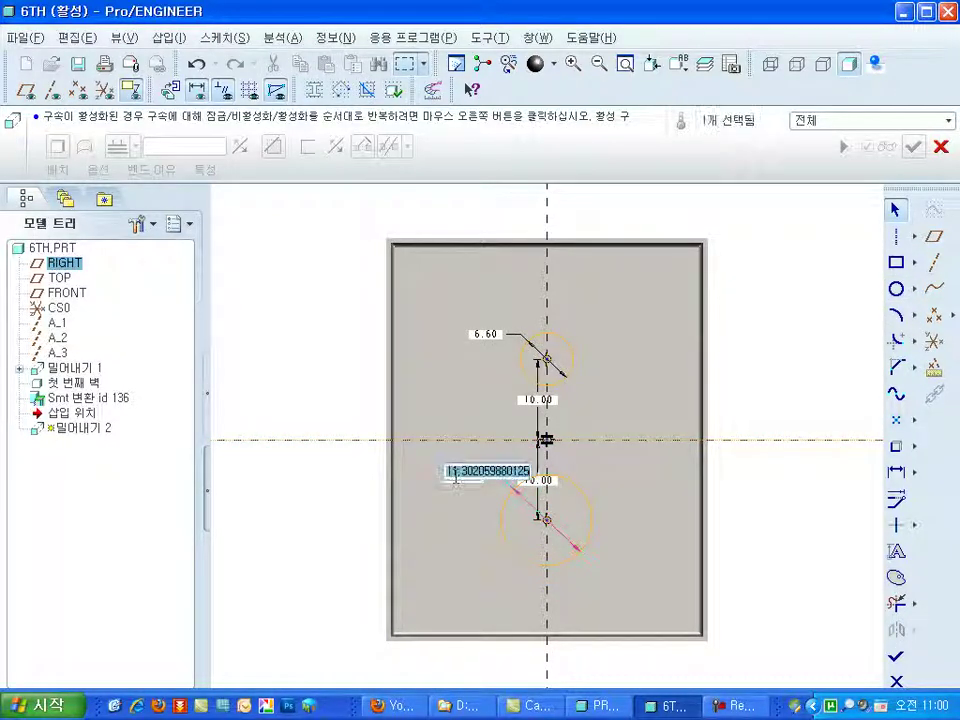
pyautogui.press('Return')
pyautogui.click(896, 656)
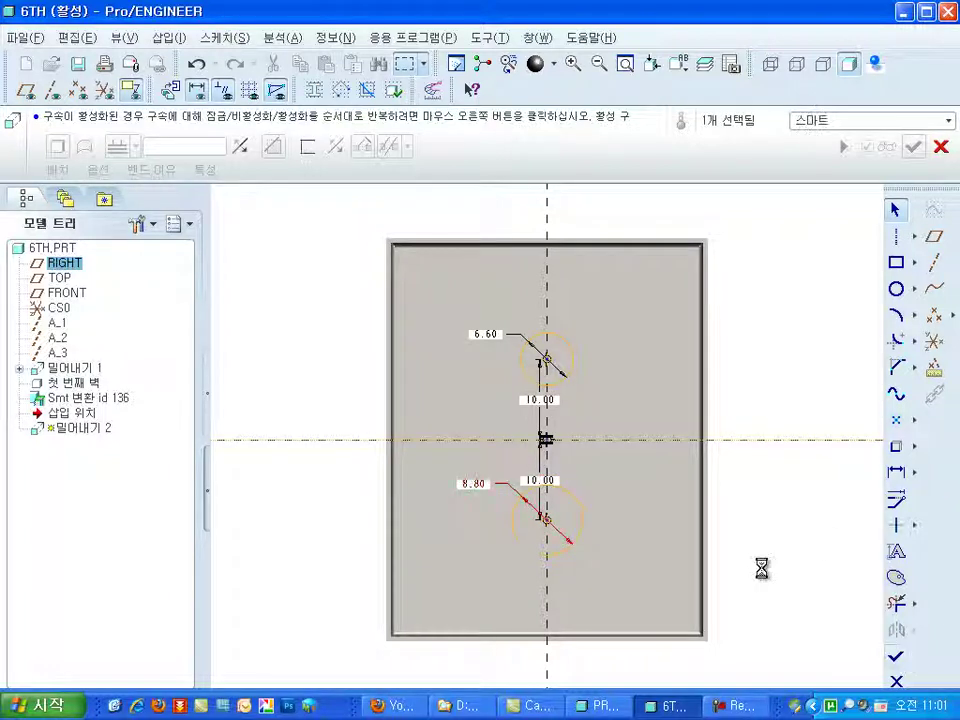
pyautogui.scroll(-2, 561, 549)
# Step: Attach a flange wall around the whole edge of the lower hole
pyautogui.scroll(-2, 606, 506)
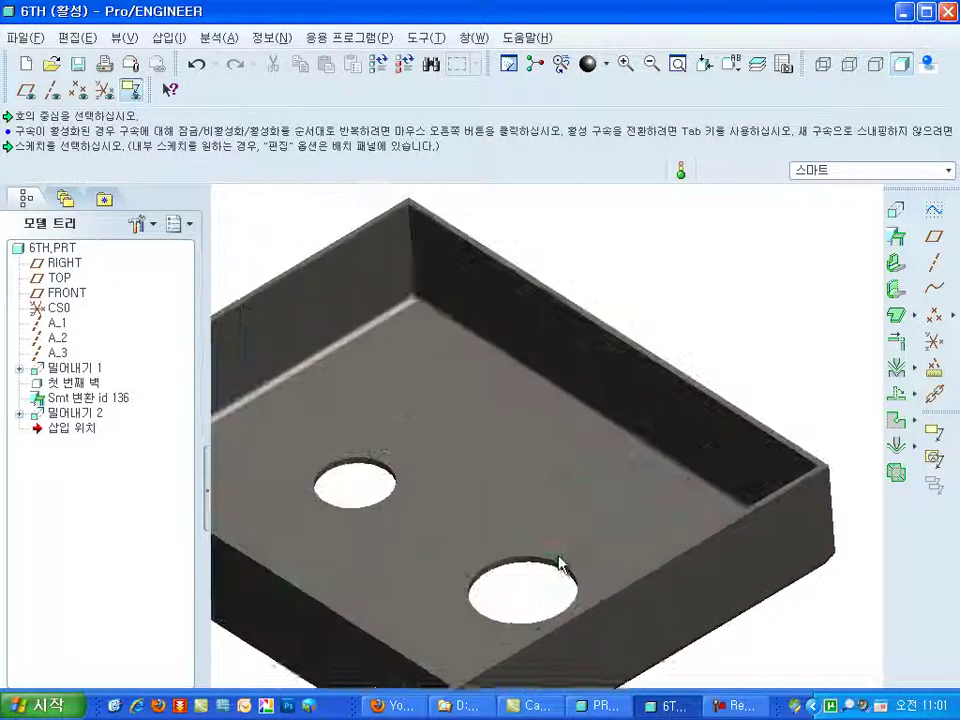
pyautogui.scroll(-2, 561, 561)
pyautogui.click(896, 289)
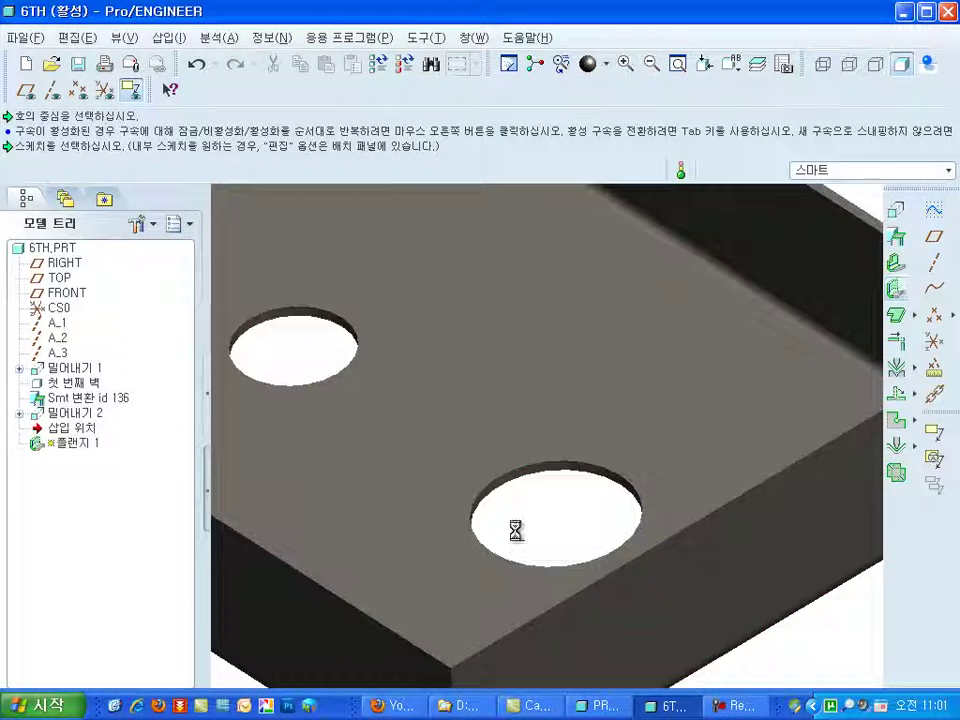
pyautogui.click(628, 500)
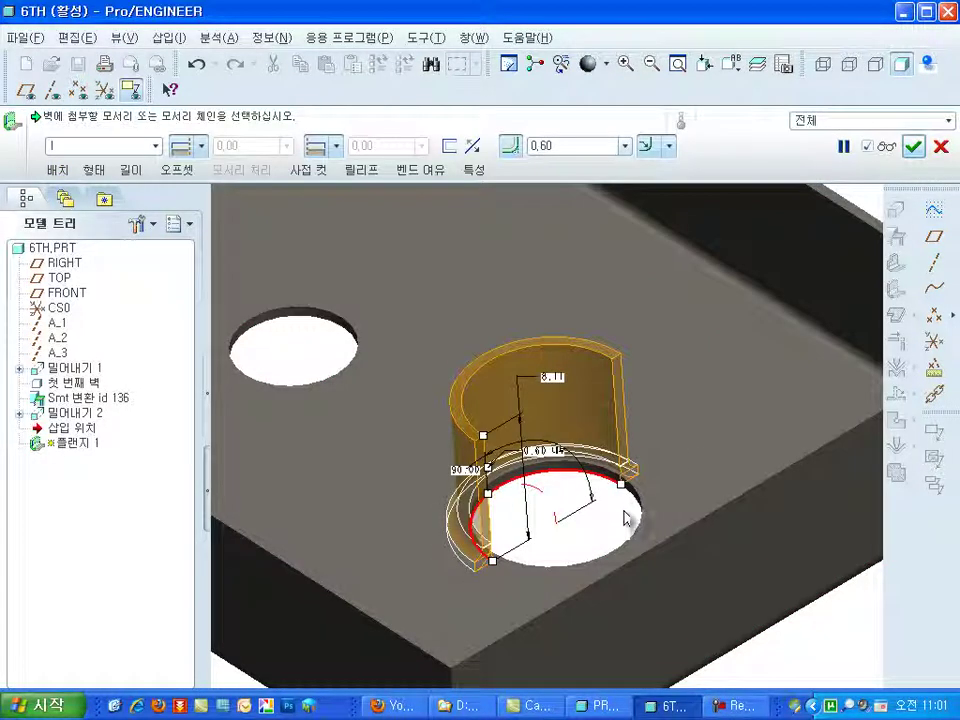
pyautogui.keyDown('shift'); pyautogui.click(553, 470); pyautogui.keyUp('shift')
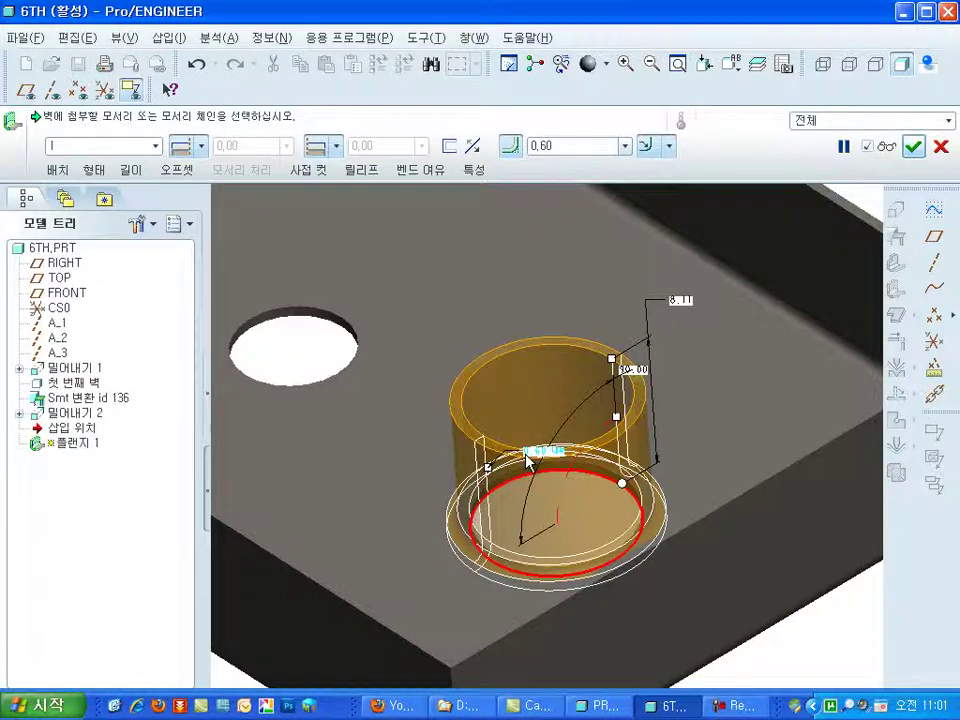
pyautogui.scroll(-2, 527, 460)
pyautogui.moveTo(527, 460)
pyautogui.mouseDown(button='middle')
pyautogui.moveTo(534, 506)
pyautogui.moveTo(523, 426)
pyautogui.moveTo(529, 437)
pyautogui.mouseUp(button='middle')
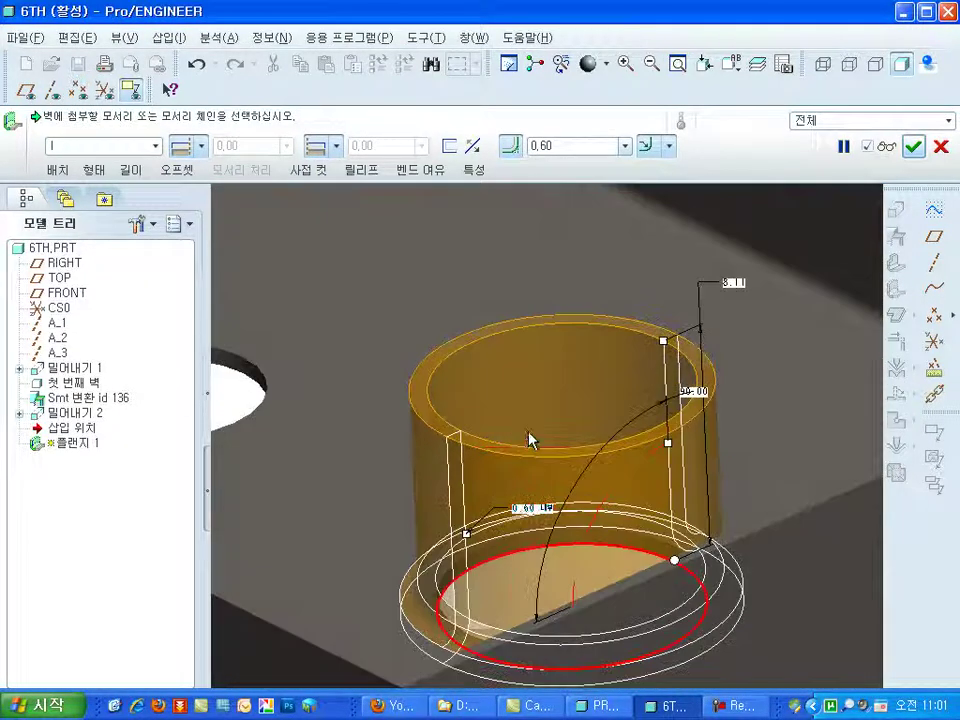
# Step: Give the flange a 0.10 bend radius, edit its length, and finish Flange 1
pyautogui.click(563, 146)
pyautogui.write('0.1')
pyautogui.press('Return')
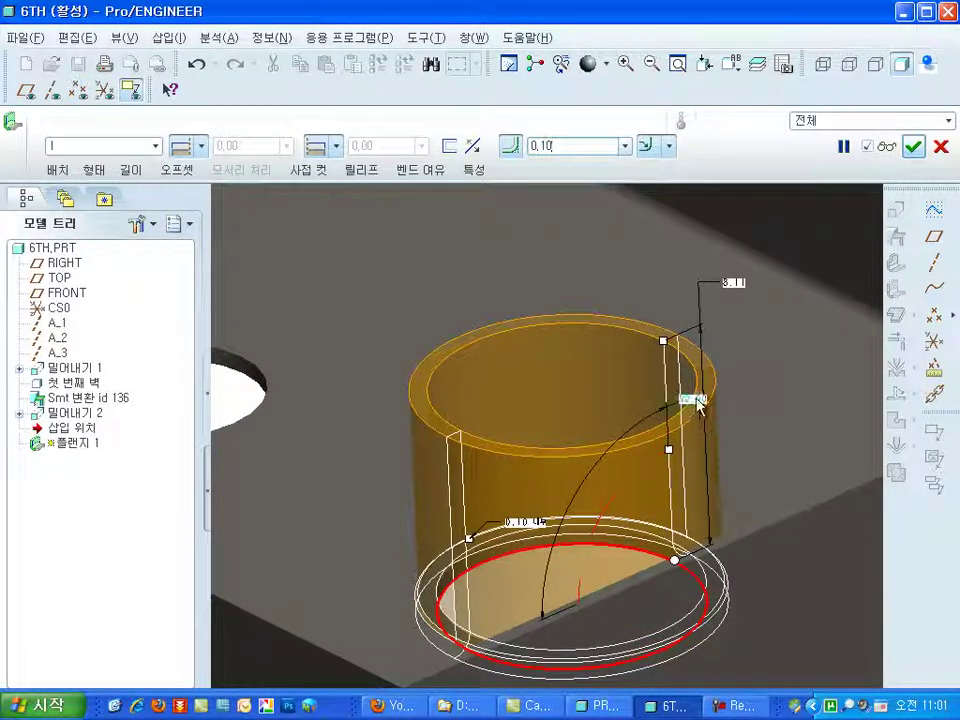
pyautogui.doubleClick(733, 285)
pyautogui.moveTo(612, 423)
pyautogui.mouseDown(button='middle')
pyautogui.moveTo(579, 375)
pyautogui.moveTo(553, 381)
pyautogui.mouseUp(button='middle')
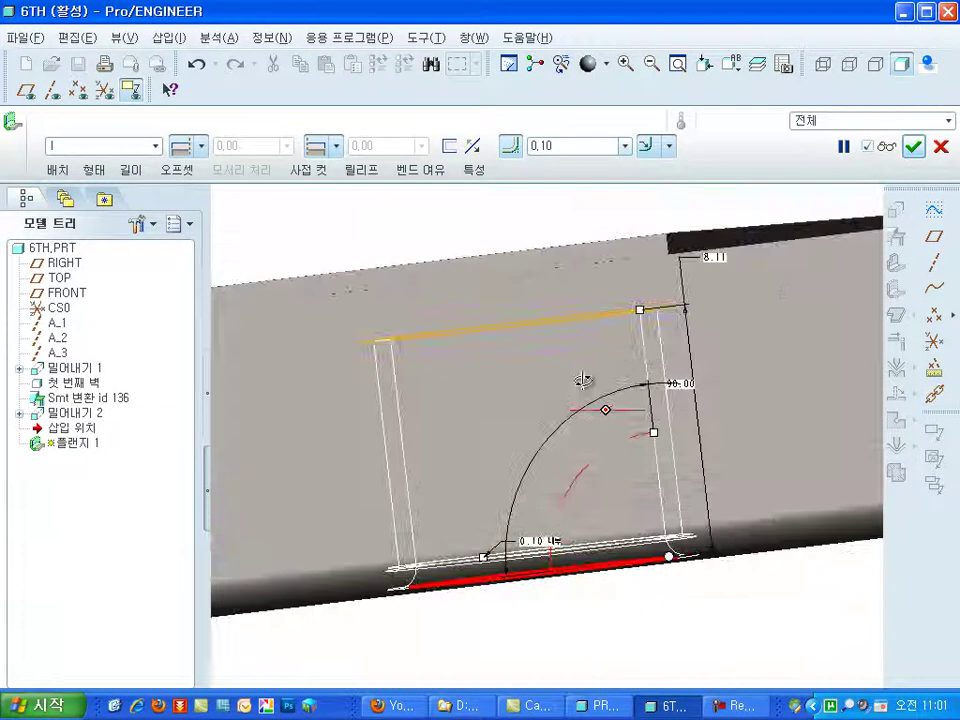
pyautogui.doubleClick(718, 258)
pyautogui.write('0')
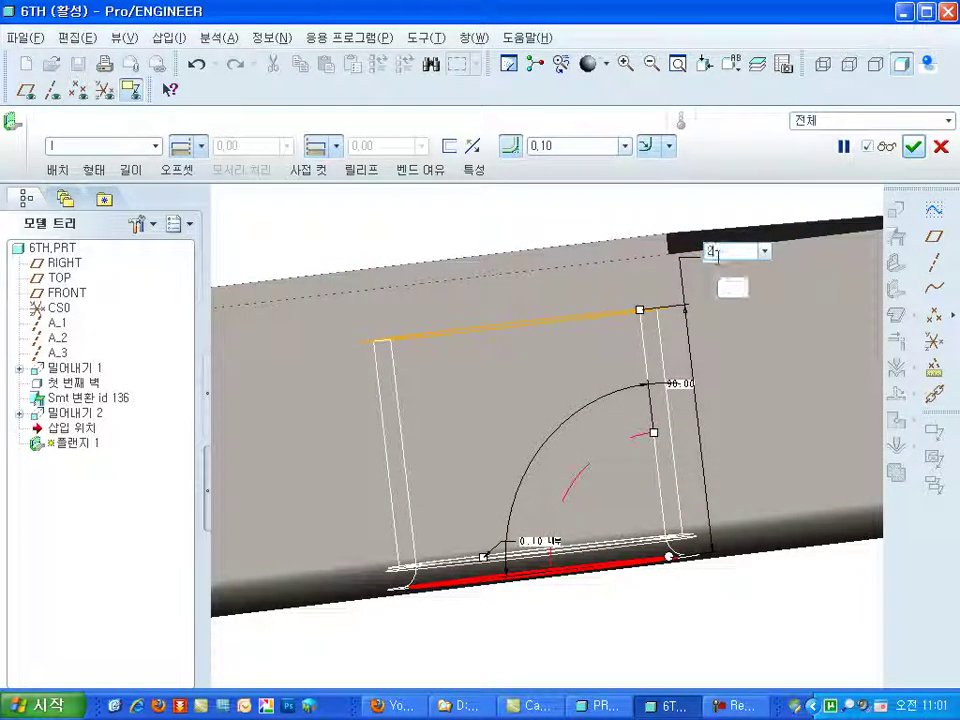
pyautogui.press('Return')
pyautogui.middleClick(720, 257)
# Step: Turn the box back into view and start an Unbend feature
pyautogui.moveTo(724, 266); pyautogui.dragTo(712, 432, button='middle')
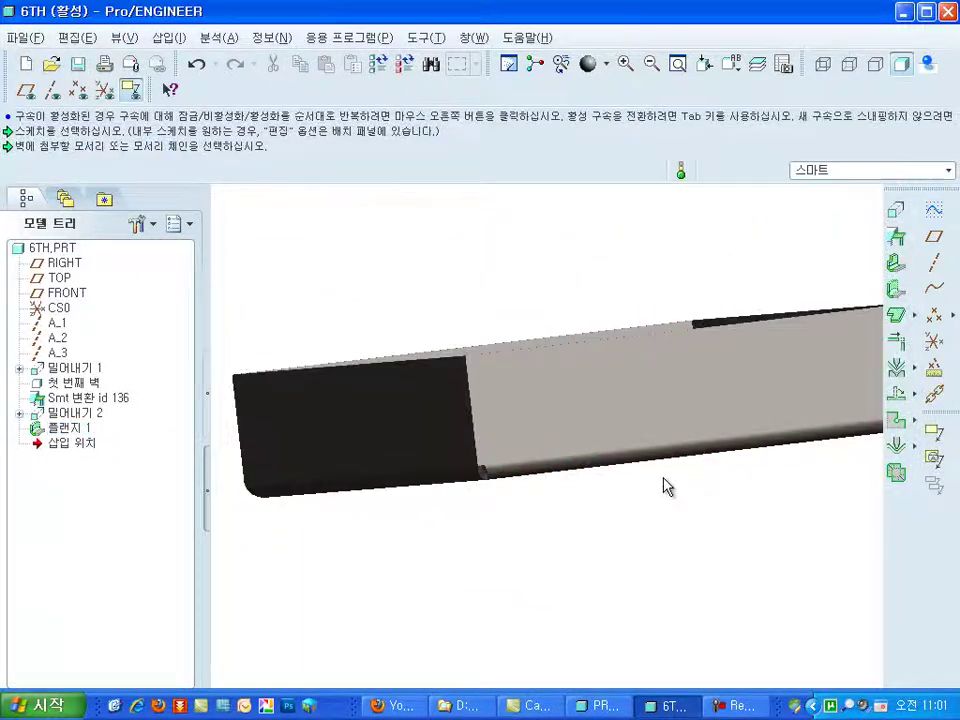
pyautogui.moveTo(664, 486); pyautogui.dragTo(680, 534, button='middle')
pyautogui.scroll(5, 678, 520)
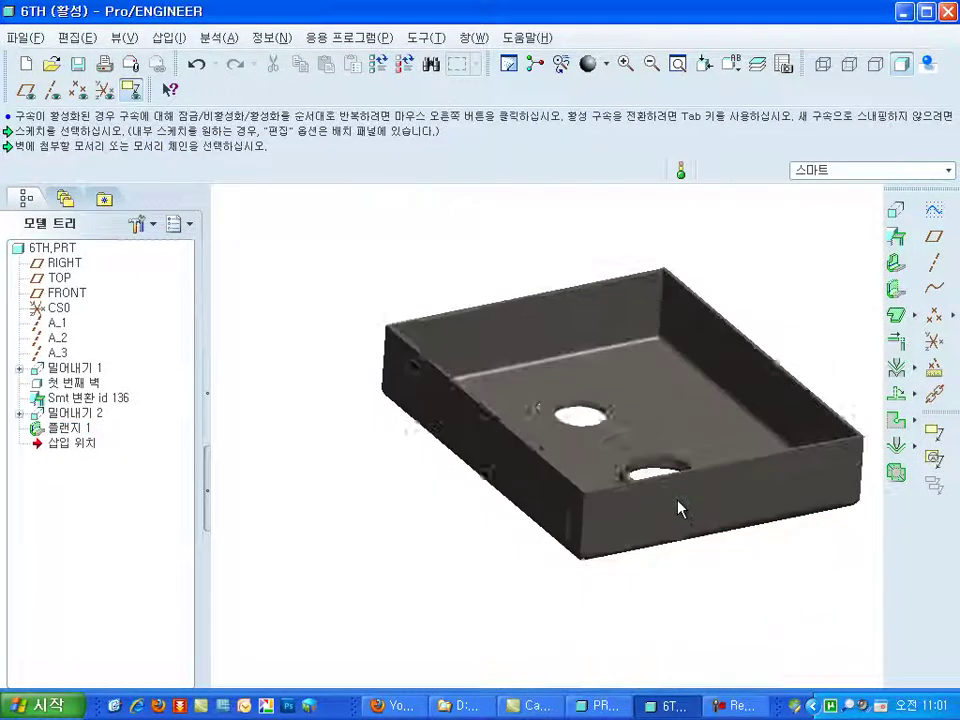
pyautogui.moveTo(589, 518); pyautogui.dragTo(575, 530, button='middle')
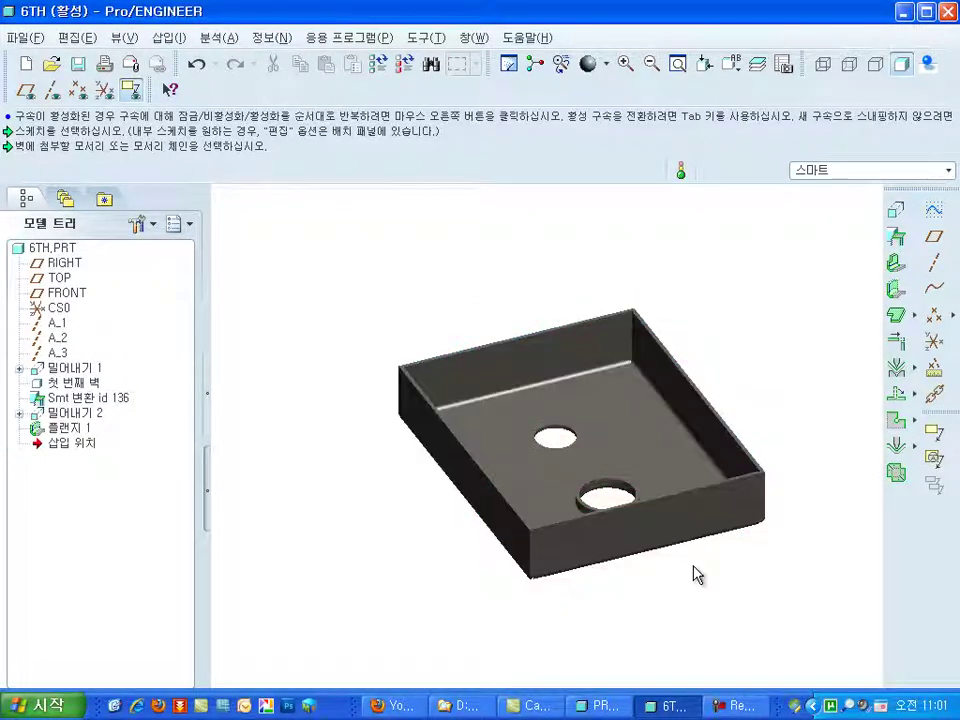
pyautogui.click(900, 396)
# Step: Flatten the part with a Regular unbend, fixed surface picked, unbending all bends
pyautogui.click(801, 307)
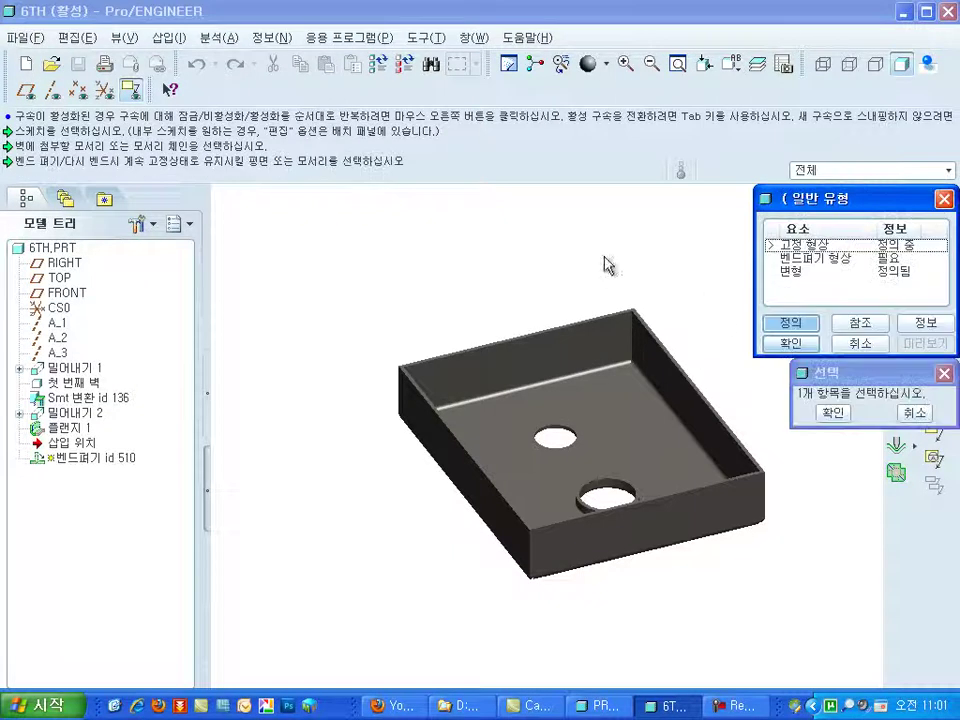
pyautogui.click(615, 450)
pyautogui.click(868, 435)
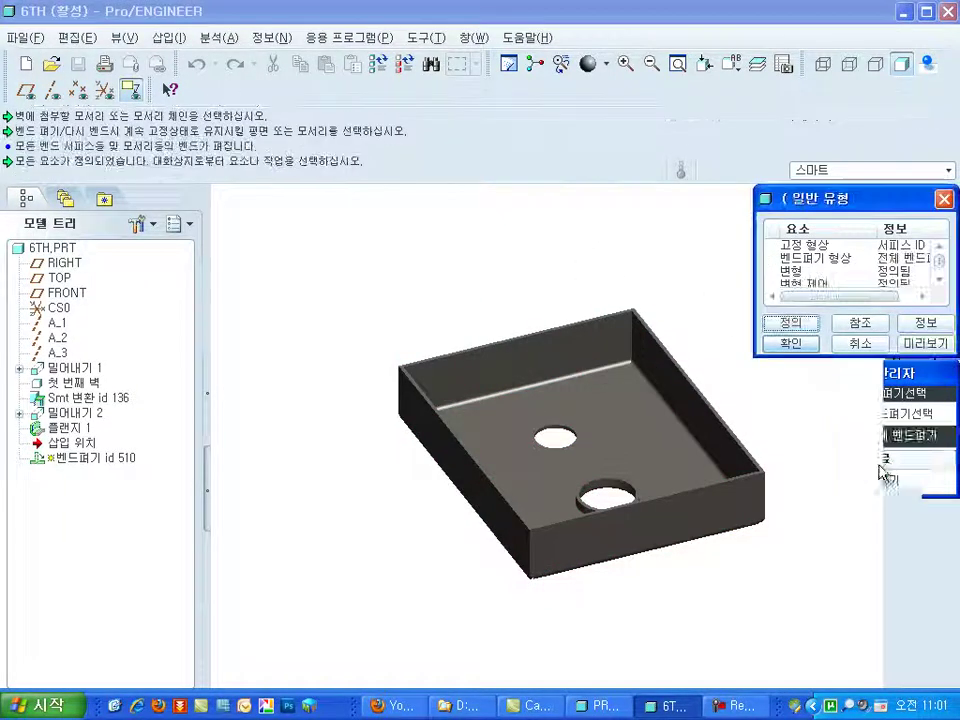
pyautogui.click(880, 462)
pyautogui.middleClick(647, 257)
pyautogui.moveTo(677, 349)
pyautogui.mouseDown(button='middle')
pyautogui.moveTo(645, 411)
pyautogui.moveTo(671, 379)
pyautogui.moveTo(657, 428)
pyautogui.mouseUp(button='middle')
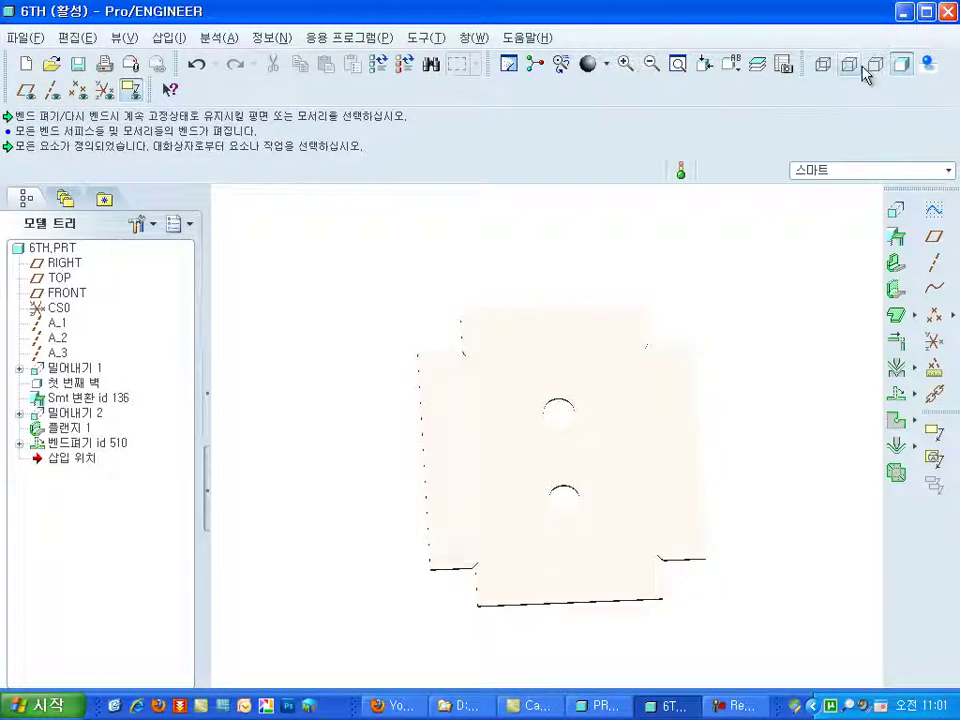
# Step: Inspect the flat pattern in wireframe, then return to shaded display
pyautogui.click(822, 63)
pyautogui.moveTo(660, 500)
pyautogui.mouseDown(button='middle')
pyautogui.moveTo(655, 480)
pyautogui.moveTo(700, 443)
pyautogui.mouseUp(button='middle')
pyautogui.scroll(3, 630, 568)
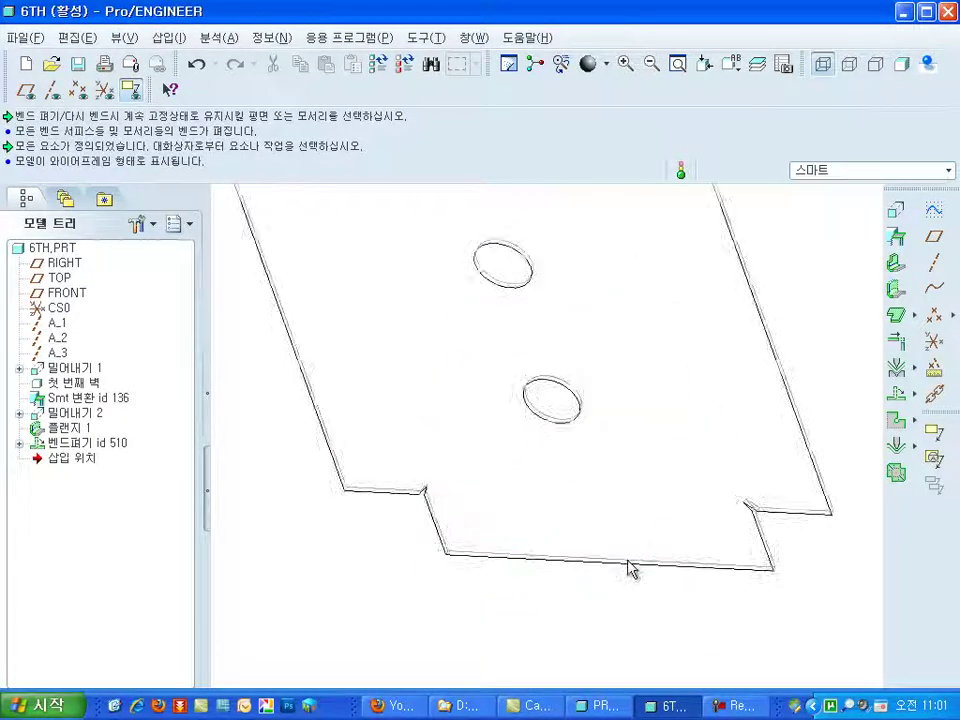
pyautogui.click(901, 63)
pyautogui.moveTo(776, 381)
pyautogui.mouseDown(button='middle')
pyautogui.moveTo(740, 428)
pyautogui.moveTo(750, 420)
pyautogui.mouseUp(button='middle')
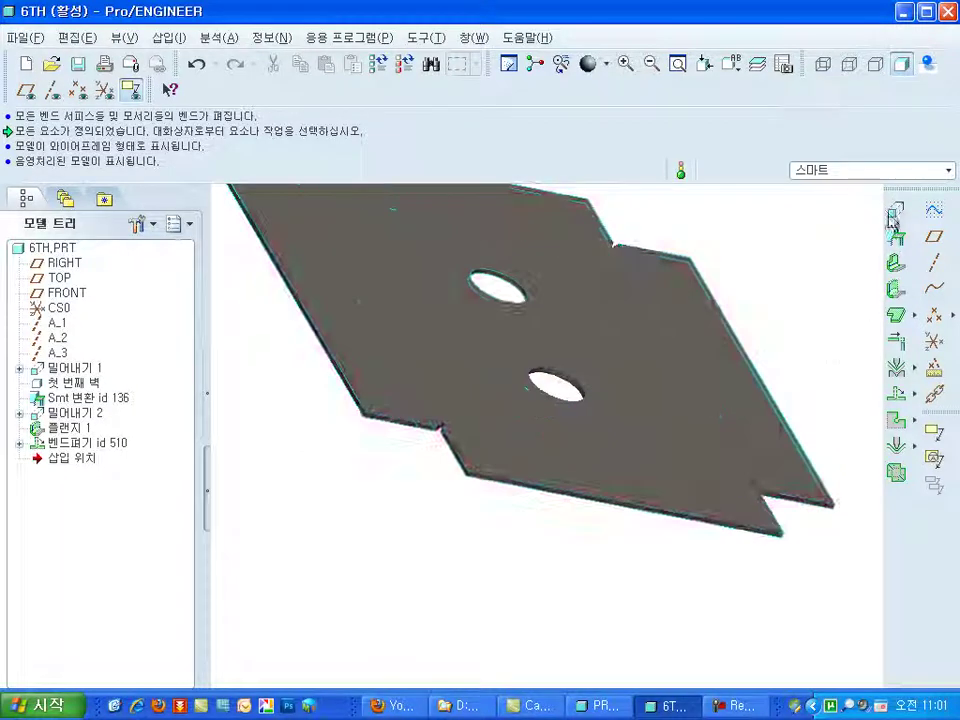
# Step: Start a new extrude with an internal sketch on the flat pattern
pyautogui.click(891, 221)
pyautogui.rightClick(818, 266)
pyautogui.click(826, 277)
# Step: Sketch on the flat pattern surface with FRONT and RIGHT as references
pyautogui.click(579, 472)
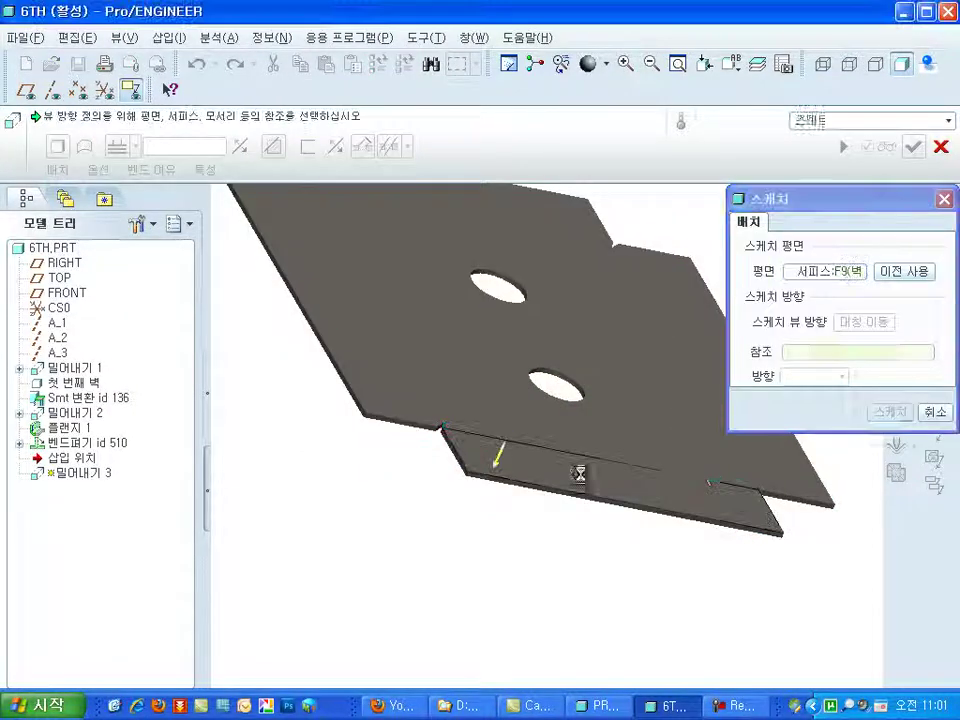
pyautogui.click(885, 411)
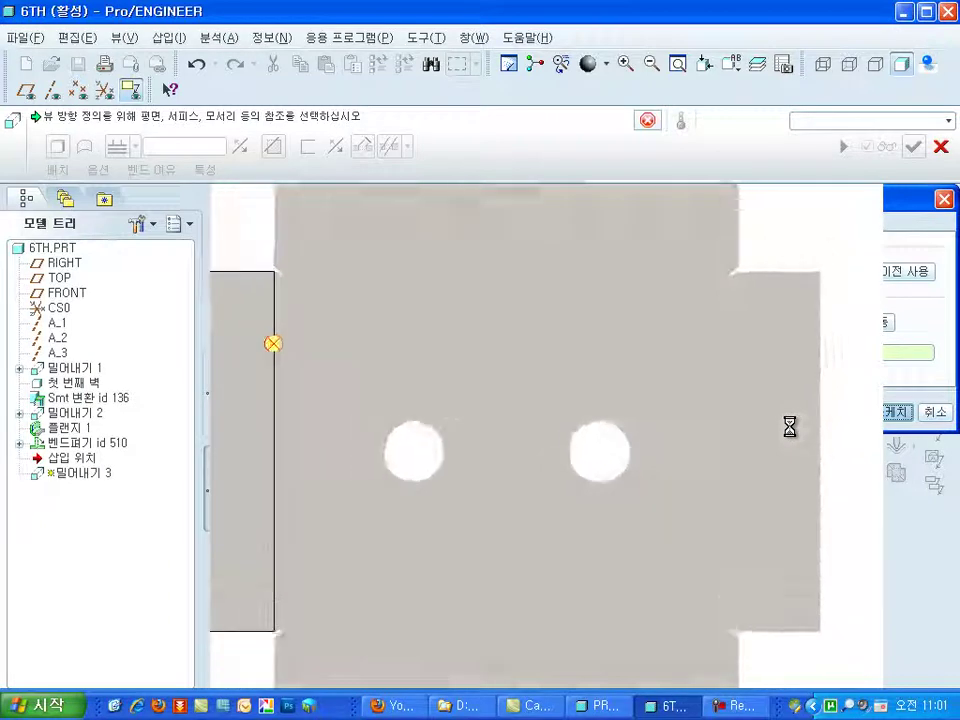
pyautogui.click(57, 288)
pyautogui.click(60, 264)
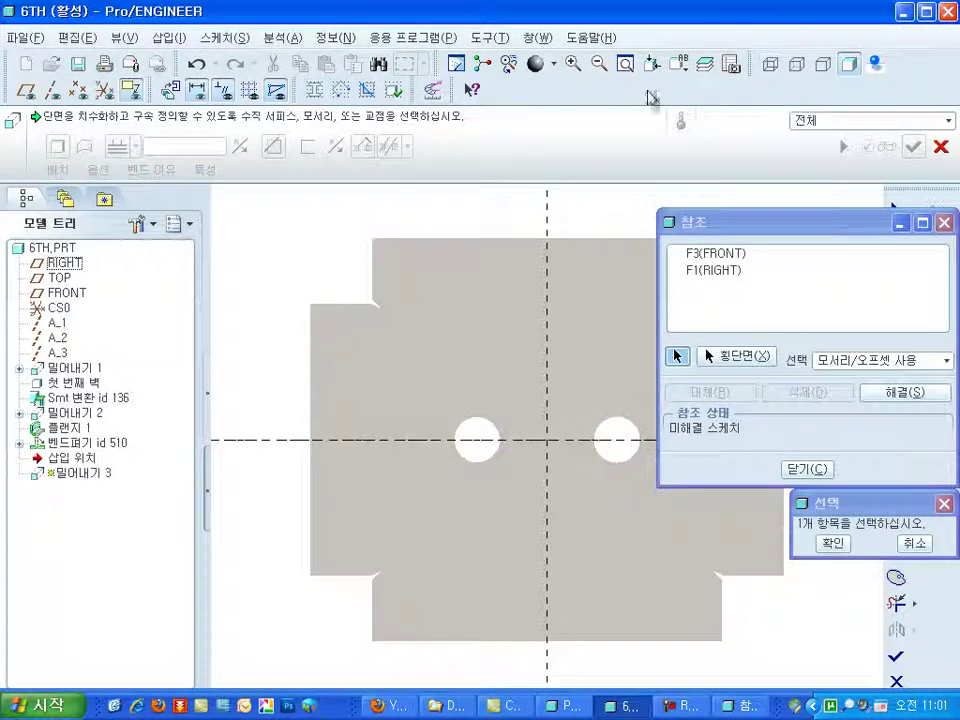
pyautogui.click(774, 64)
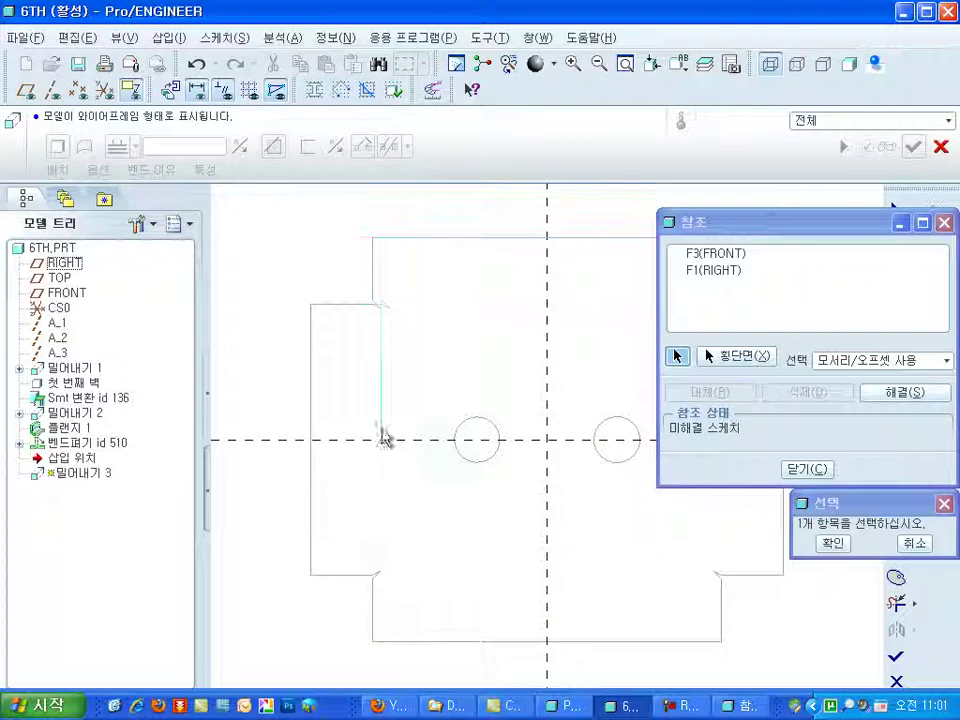
# Step: Add the left tab's edge and the sheet's corner vertex as sketch references
pyautogui.click(310, 480)
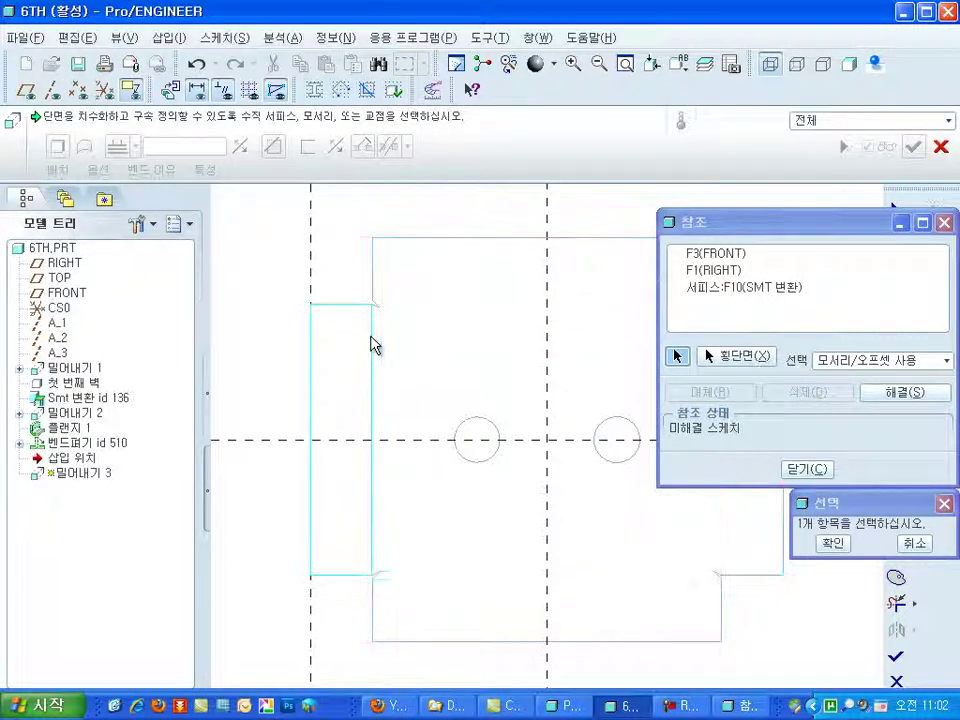
pyautogui.scroll(-2, 372, 345)
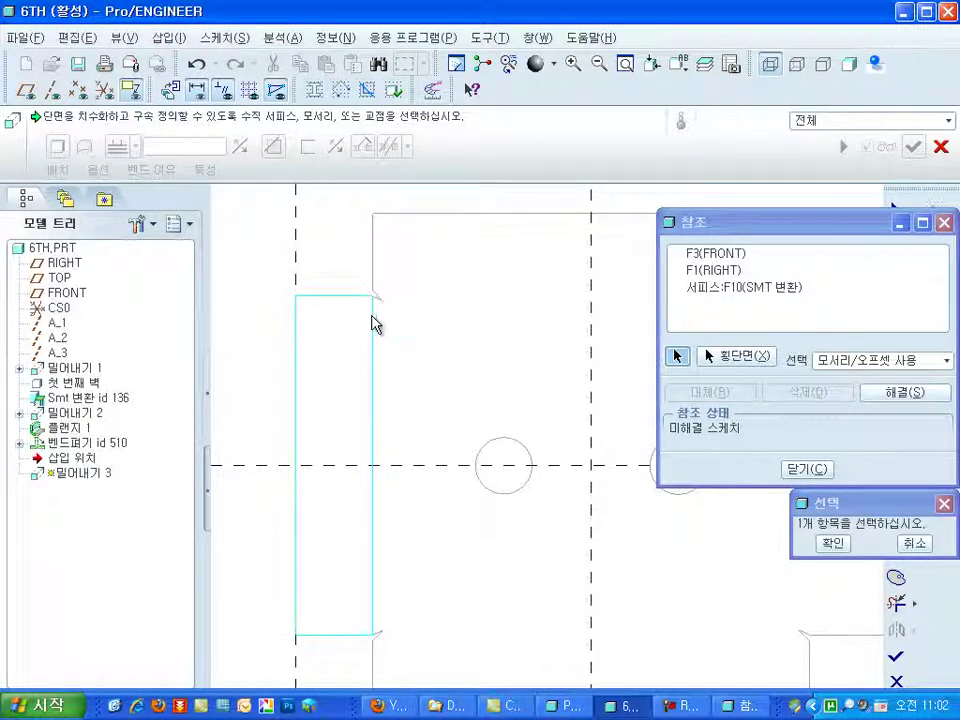
pyautogui.scroll(-3, 372, 308)
pyautogui.click(373, 296)
pyautogui.scroll(2, 439, 439)
# Step: Draw a vertical centerline through the corner vertex
pyautogui.rightClick(291, 377)
pyautogui.click(345, 516)
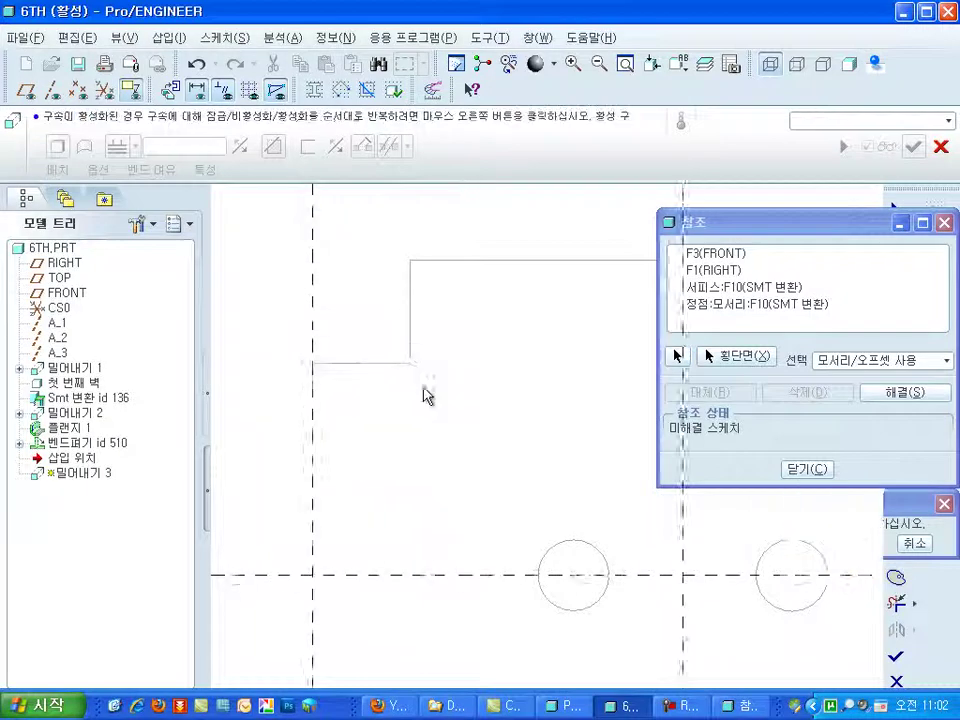
pyautogui.click(410, 365)
pyautogui.click(412, 580)
pyautogui.middleClick(418, 589)
pyautogui.scroll(-2, 418, 589)
pyautogui.keyDown('shift'); pyautogui.moveTo(418, 589); pyautogui.dragTo(503, 507, button='middle'); pyautogui.keyUp('shift')
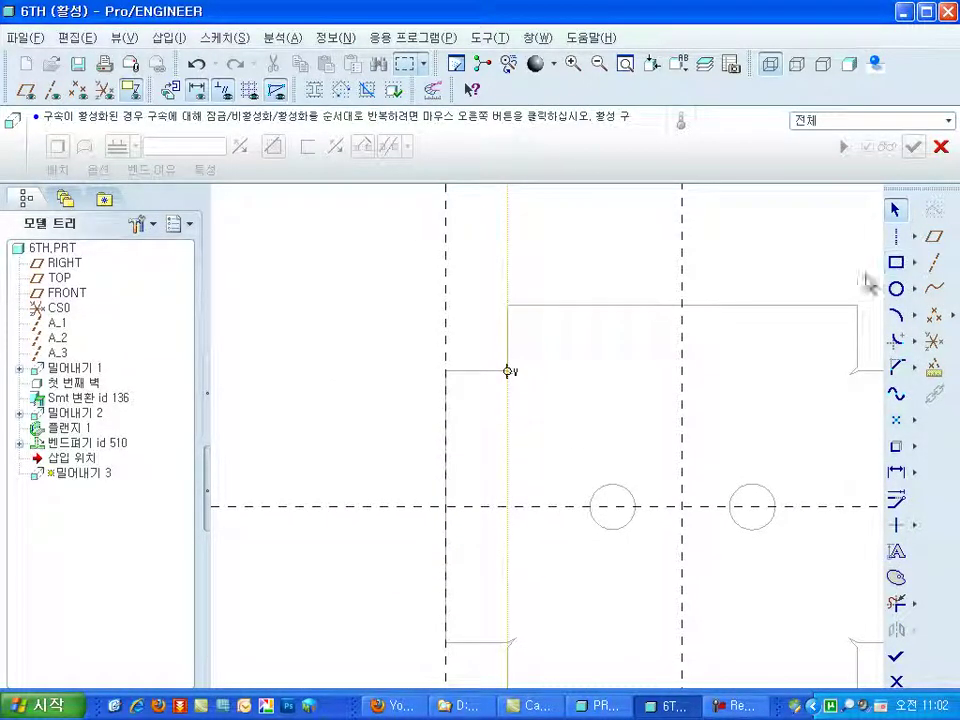
# Step: Place a vertical centerline midway between the two holes
pyautogui.rightClick(370, 411)
pyautogui.click(425, 570)
pyautogui.click(684, 422)
pyautogui.click(684, 508)
pyautogui.middleClick(333, 450)
pyautogui.scroll(3, 461, 484)
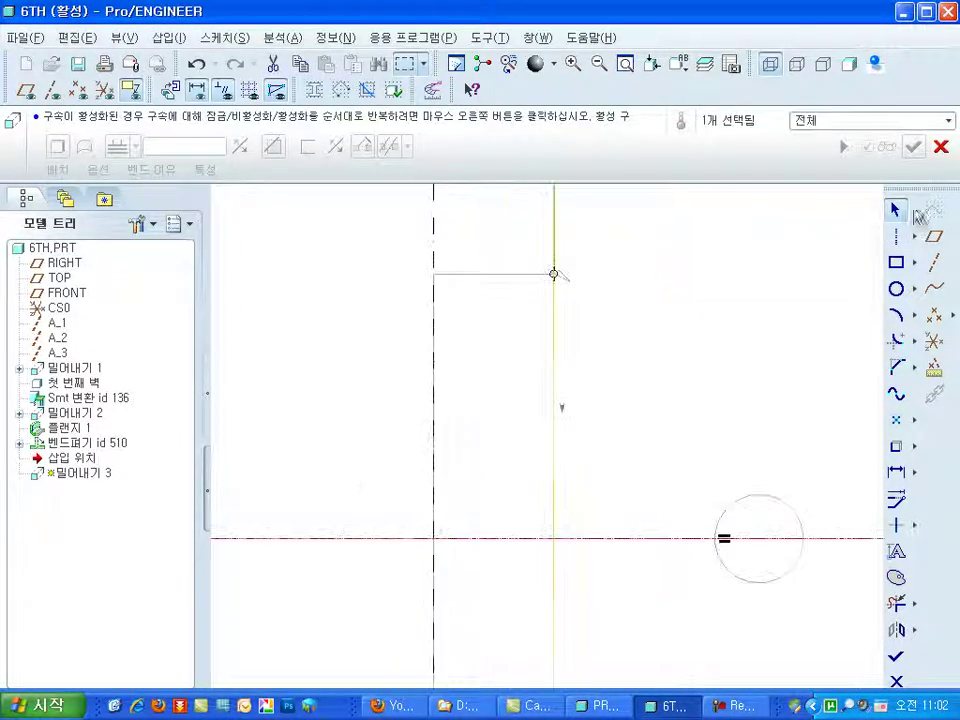
# Step: Sketch the slanted and horizontal notch lines
pyautogui.rightClick(318, 300)
pyautogui.click(296, 401)
pyautogui.rightClick(296, 401)
pyautogui.click(328, 476)
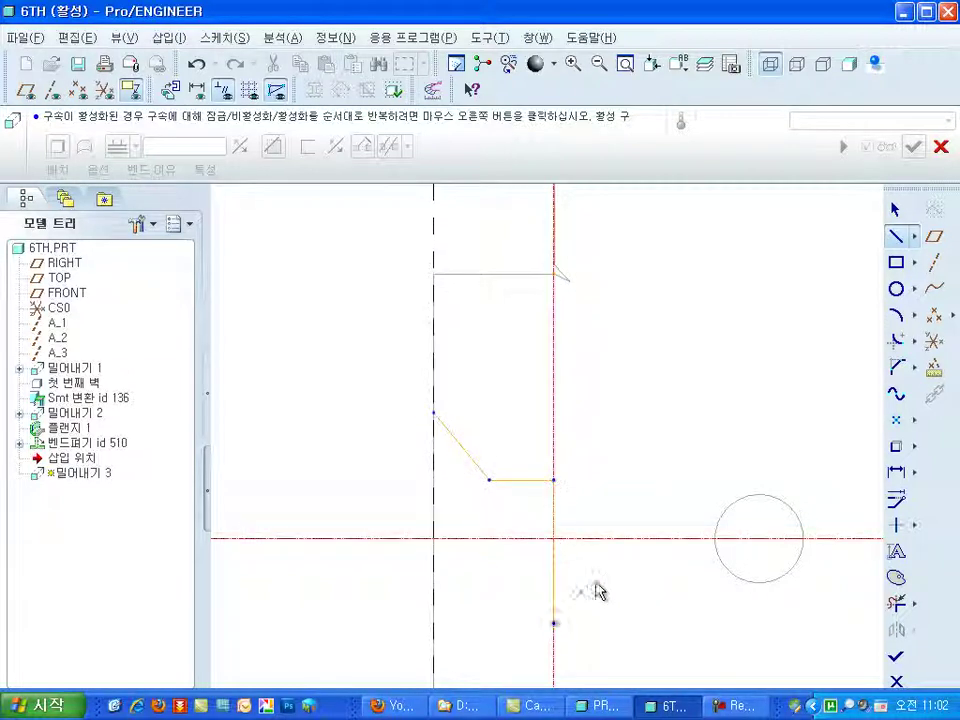
pyautogui.middleClick(567, 612)
# Step: Mirror the notch lines about the horizontal centerline and corner-trim them
pyautogui.moveTo(368, 365); pyautogui.dragTo(575, 500)
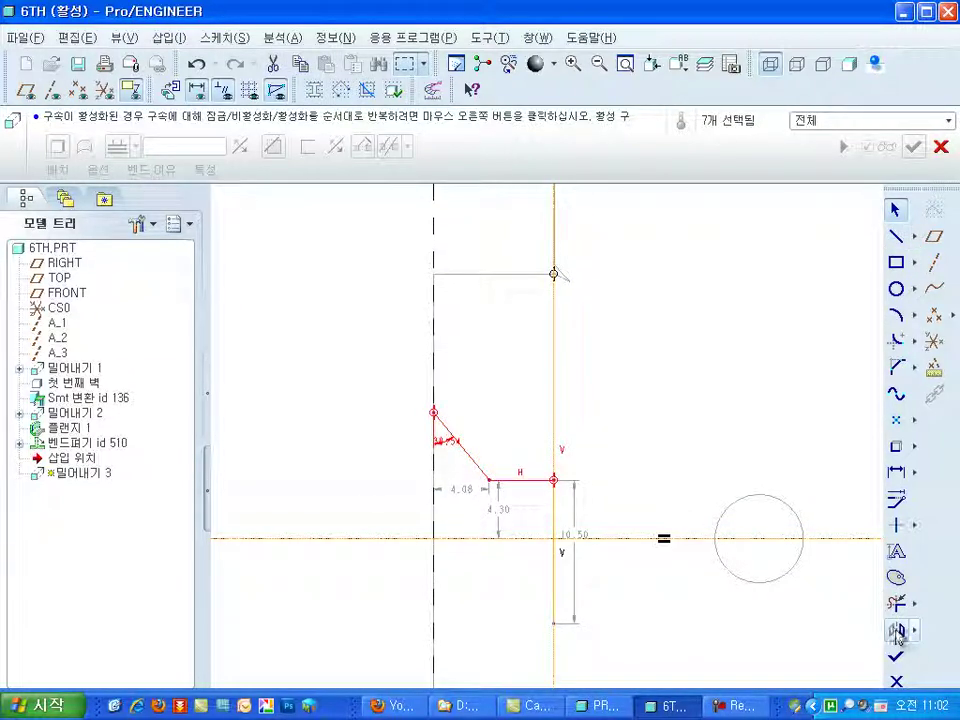
pyautogui.click(896, 630)
pyautogui.click(686, 539)
pyautogui.click(914, 604)
pyautogui.click(850, 606)
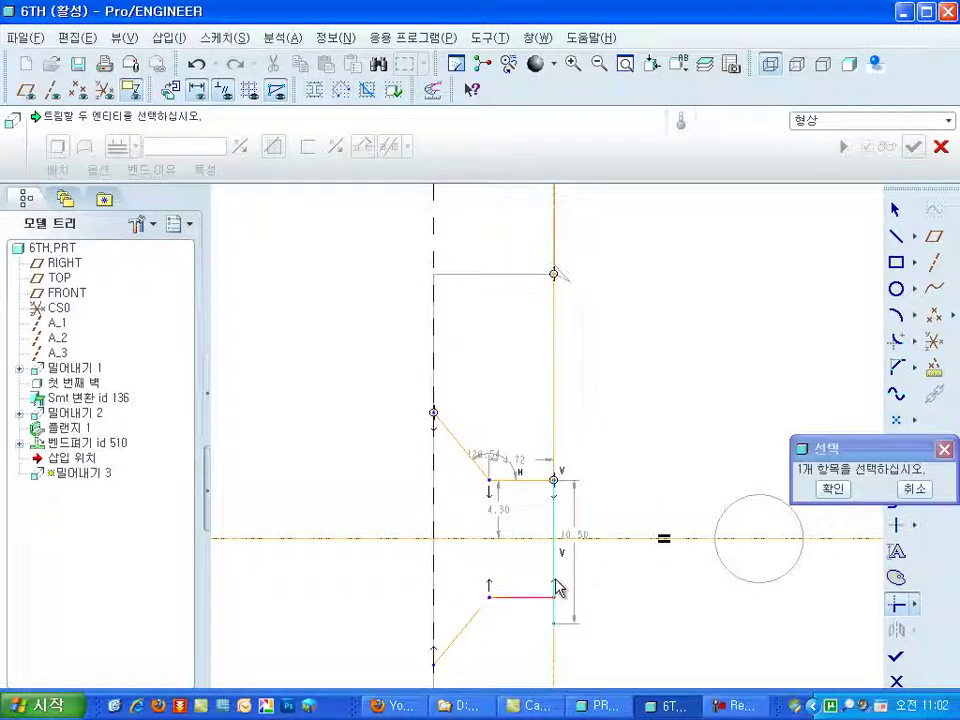
# Step: Add a vertical line joining the notch's upper and lower ends
pyautogui.rightClick(324, 438)
pyautogui.click(356, 516)
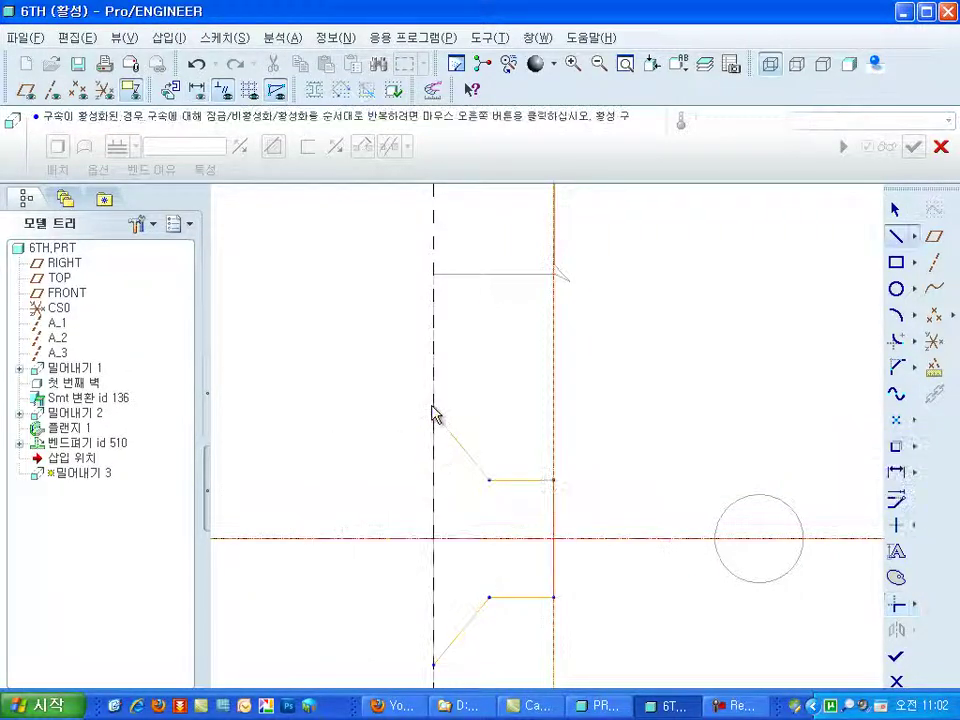
pyautogui.click(433, 413)
pyautogui.click(433, 665)
pyautogui.middleClick(433, 665)
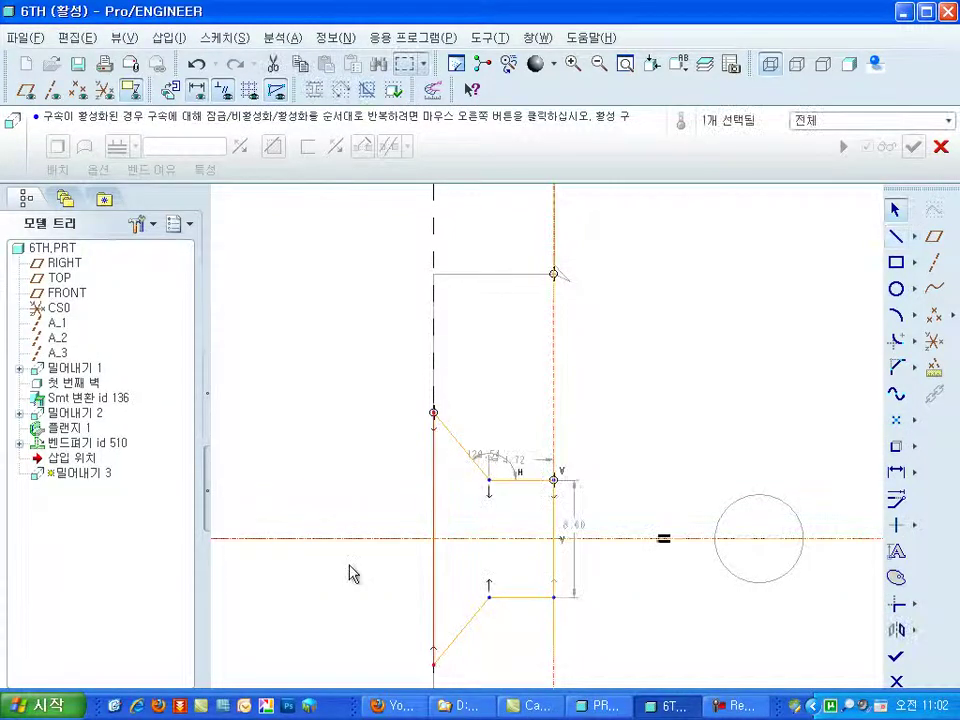
# Step: Change the vertical dimension to 10.00 and the notch angle to 45
pyautogui.doubleClick(576, 526)
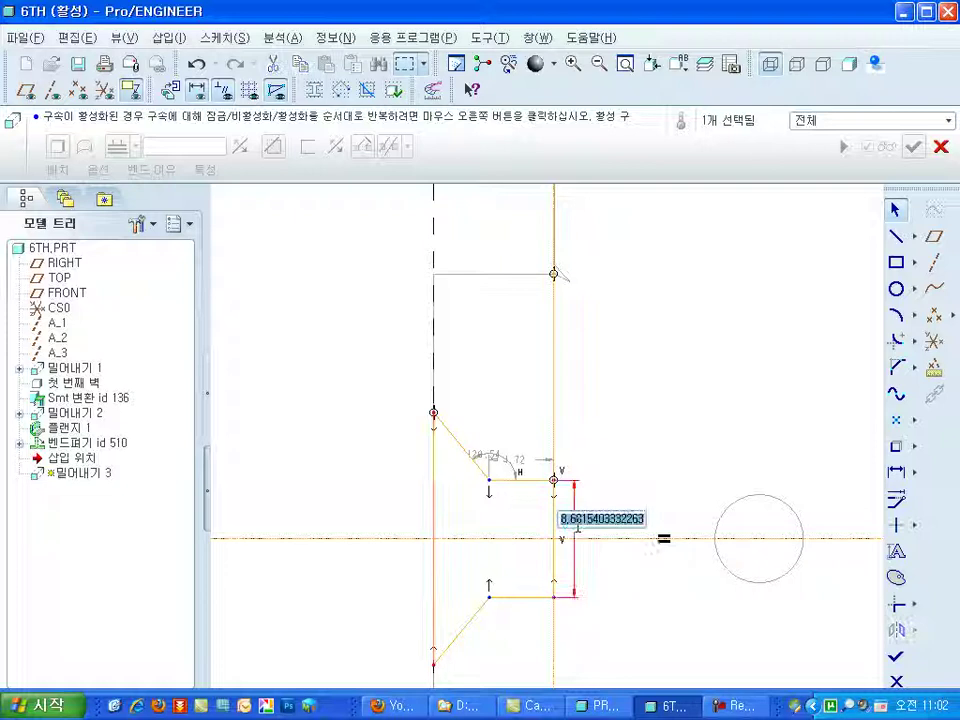
pyautogui.write('10')
pyautogui.press('Return')
pyautogui.click(894, 477)
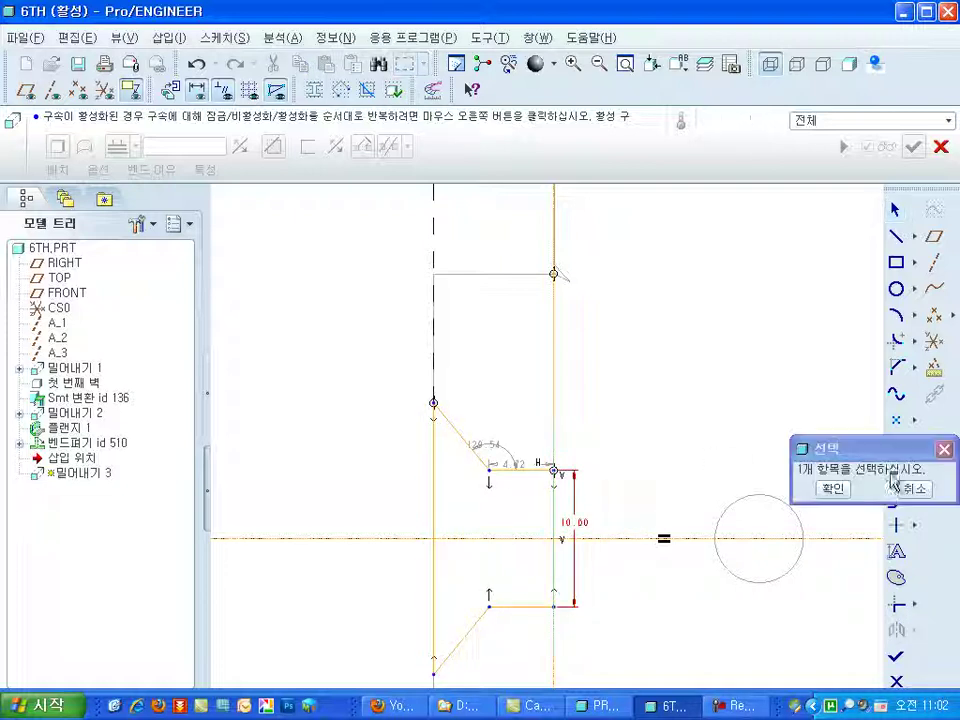
pyautogui.doubleClick(461, 440)
pyautogui.write('45')
pyautogui.press('Return')
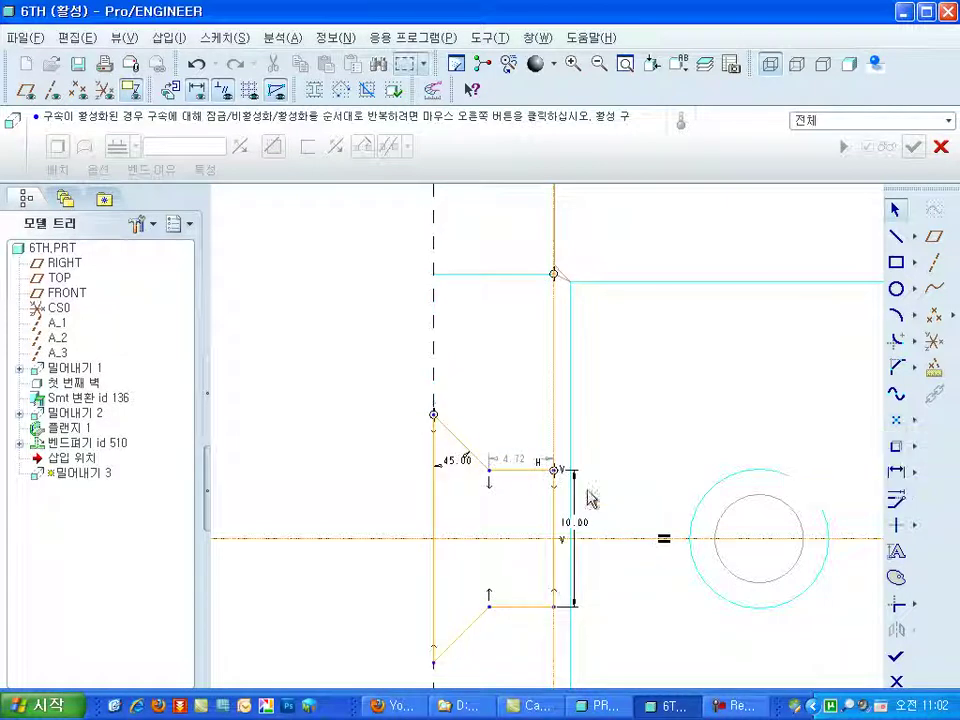
# Step: Keep the 4.72 horizontal dimension and discard a conflicting angular dimension attempt
pyautogui.doubleClick(511, 465)
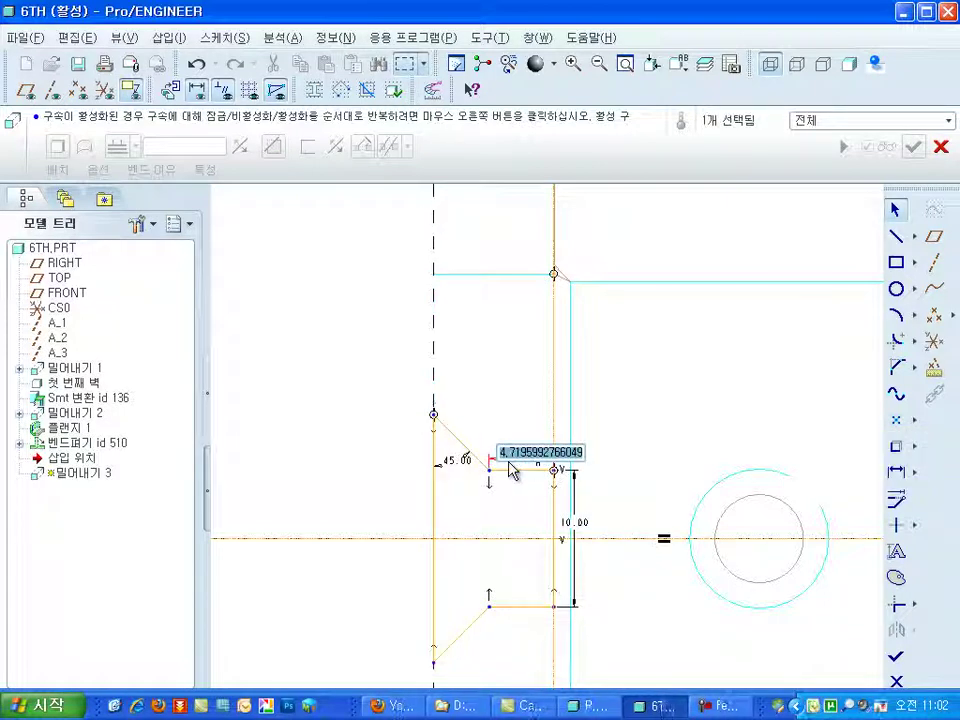
pyautogui.press('Return')
pyautogui.click(897, 472)
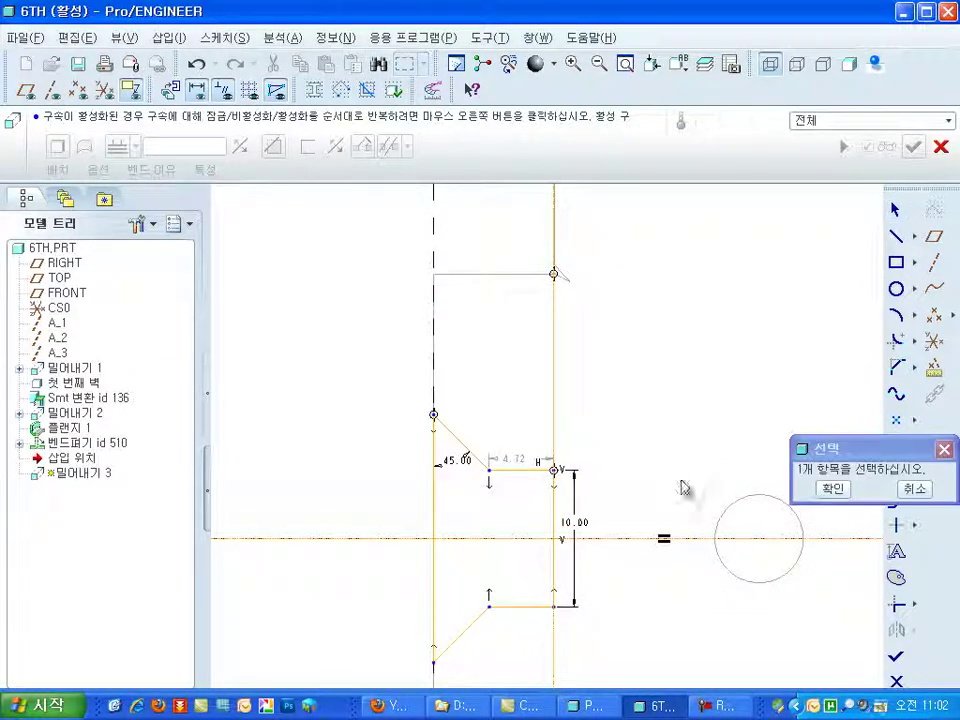
pyautogui.click(434, 495)
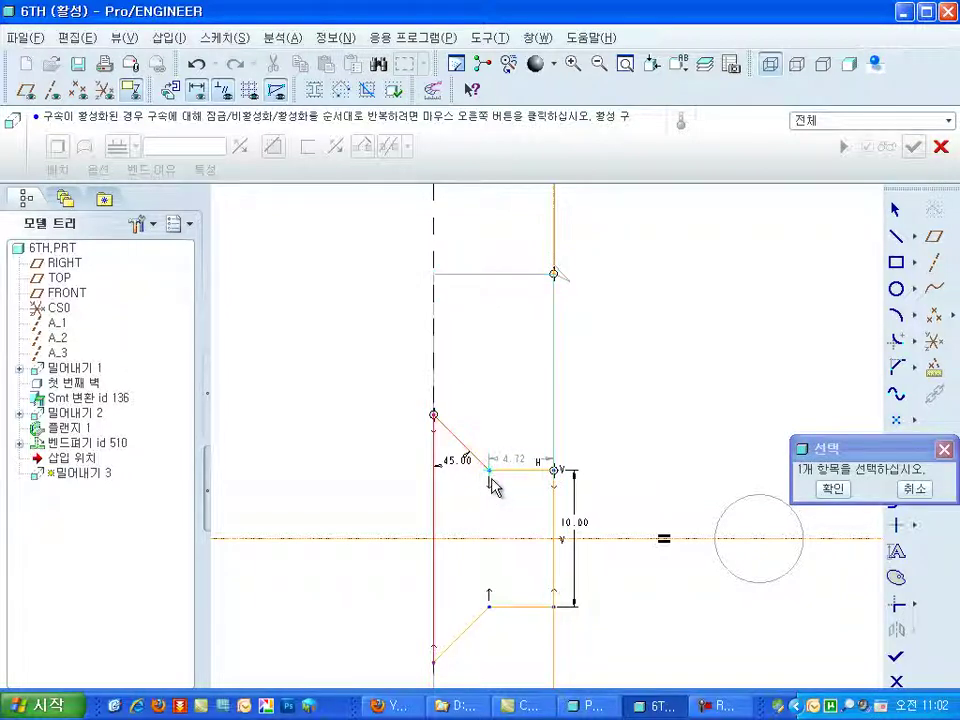
pyautogui.middleClick(471, 377)
pyautogui.click(621, 415)
pyautogui.click(910, 488)
# Step: Add a 5.00 horizontal dimension for the notch depth
pyautogui.click(898, 500)
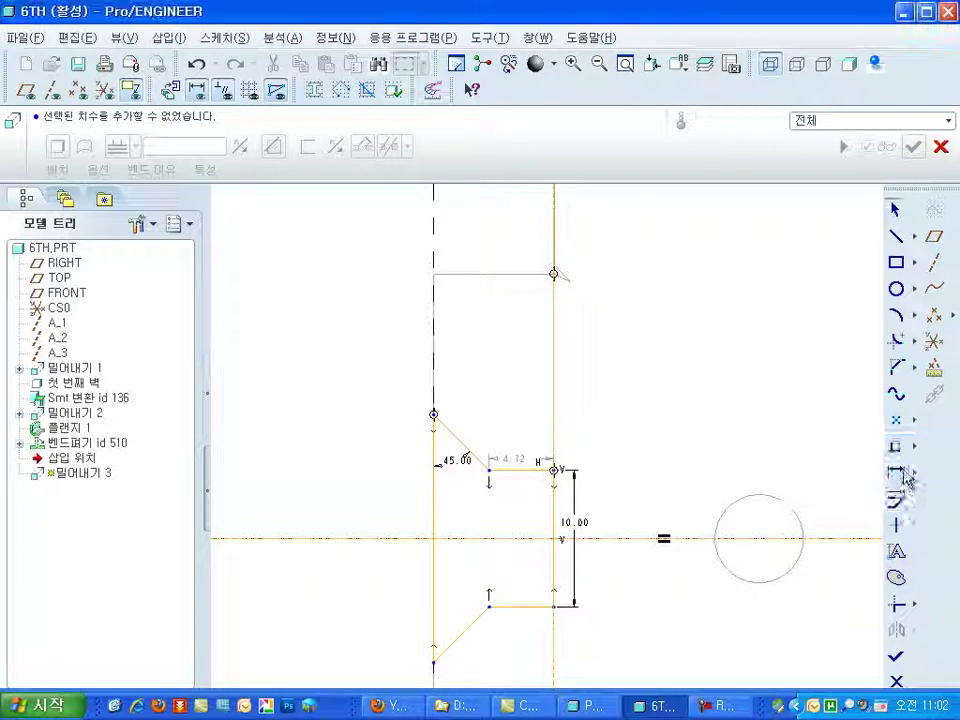
pyautogui.click(490, 471)
pyautogui.middleClick(460, 350)
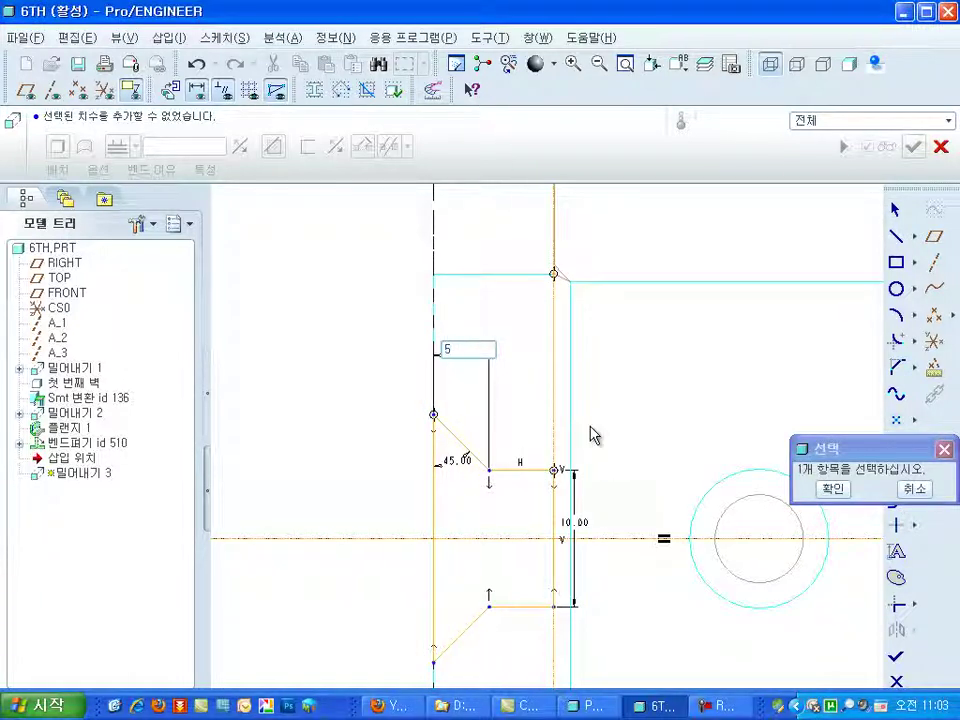
pyautogui.press('Return')
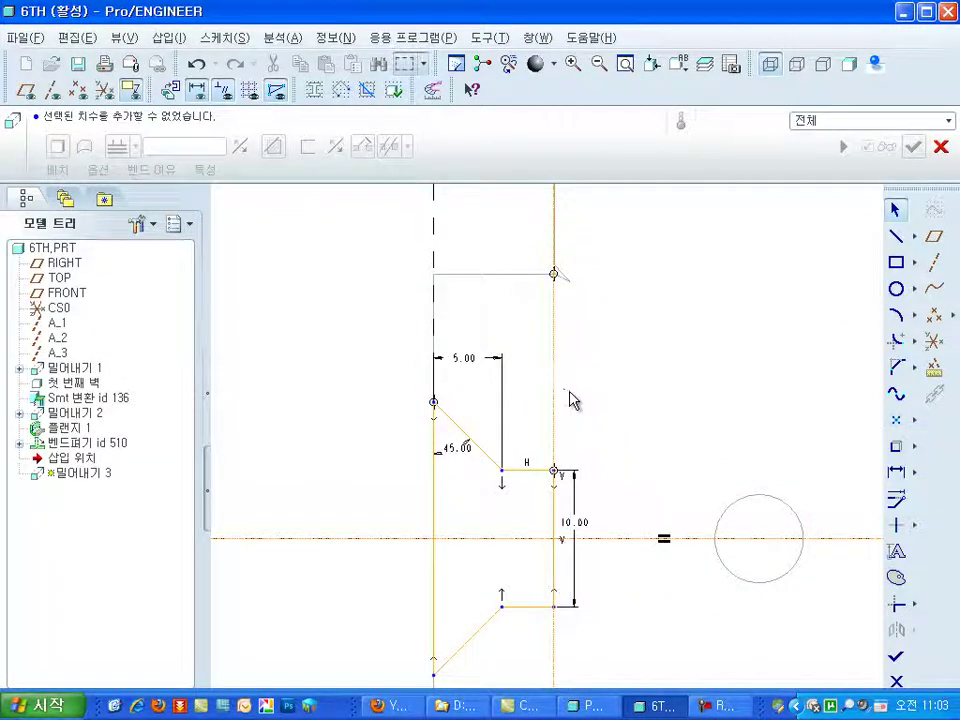
# Step: Mirror the left notch about the vertical centerline, finish Extrude 3, and shade the part
pyautogui.moveTo(476, 371); pyautogui.dragTo(536, 489)
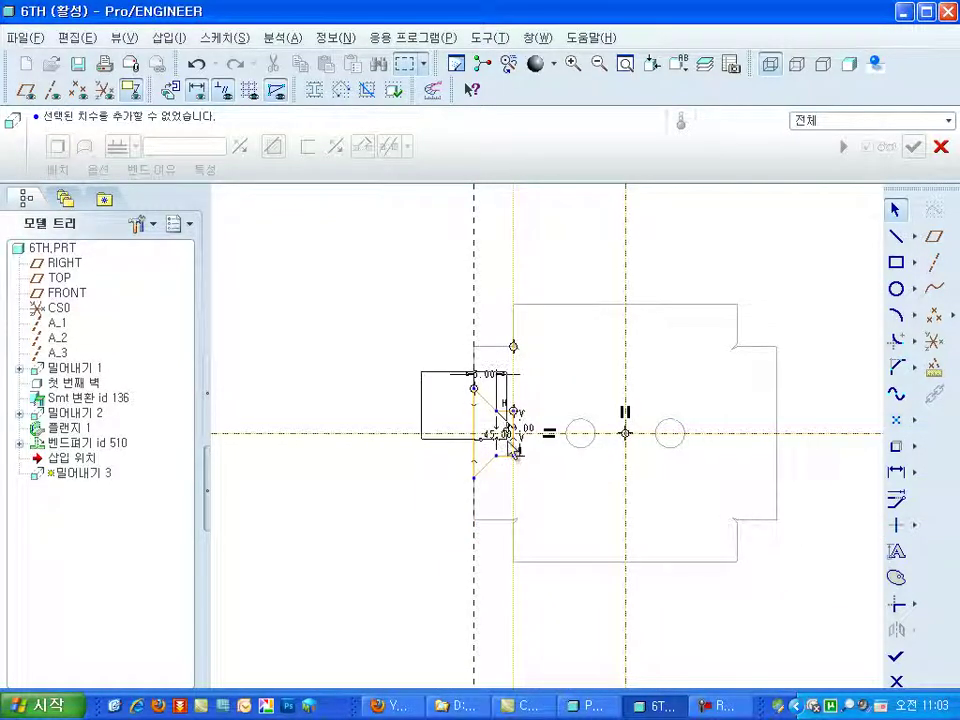
pyautogui.click(897, 631)
pyautogui.click(630, 508)
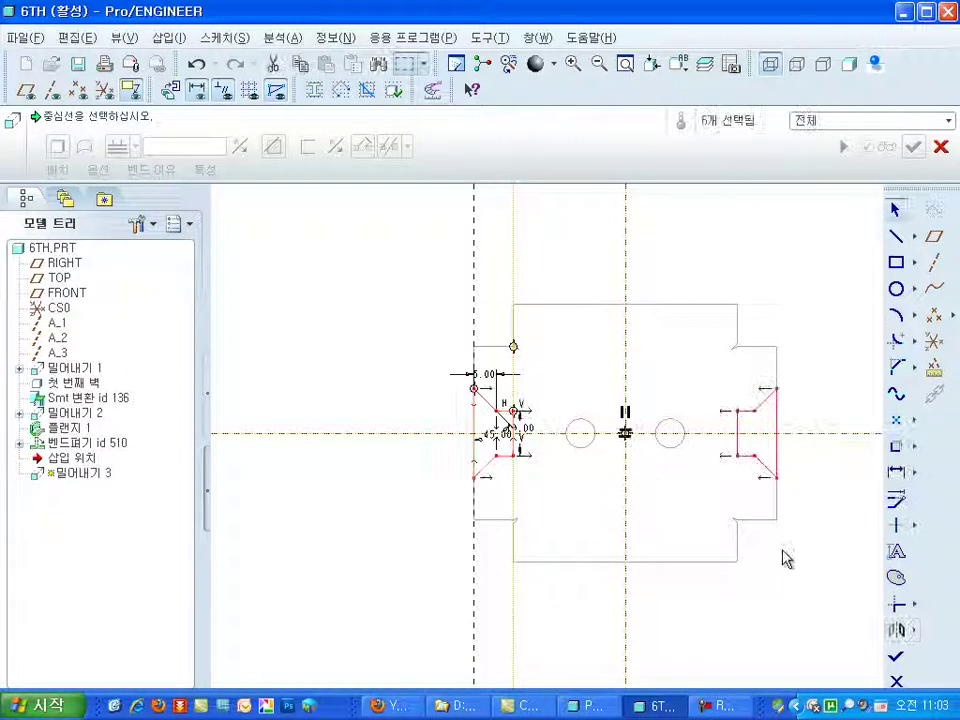
pyautogui.click(896, 656)
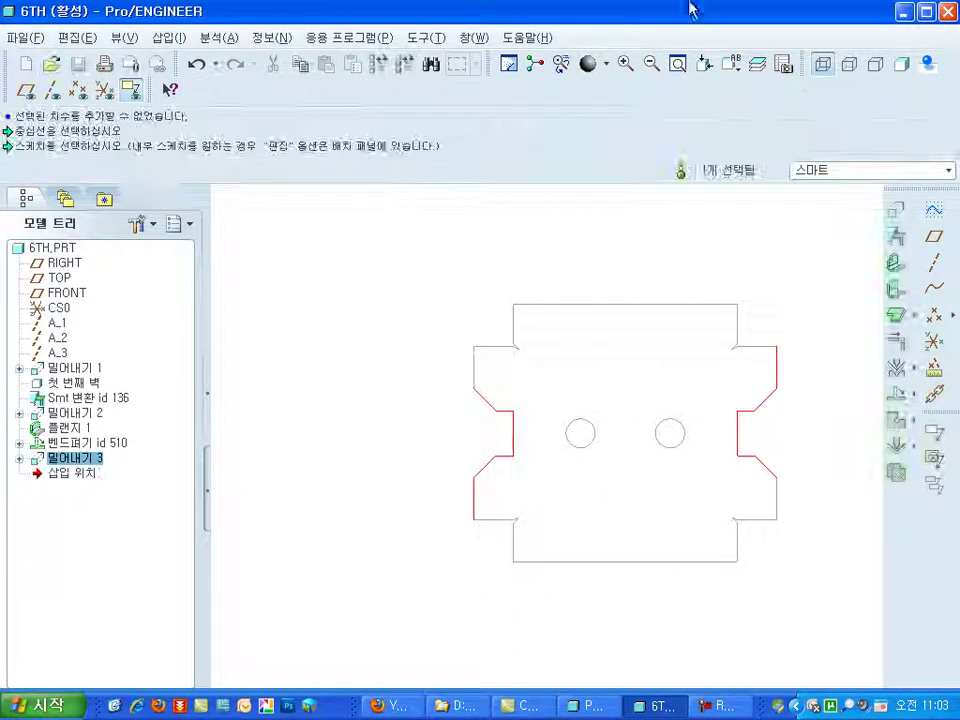
pyautogui.click(903, 66)
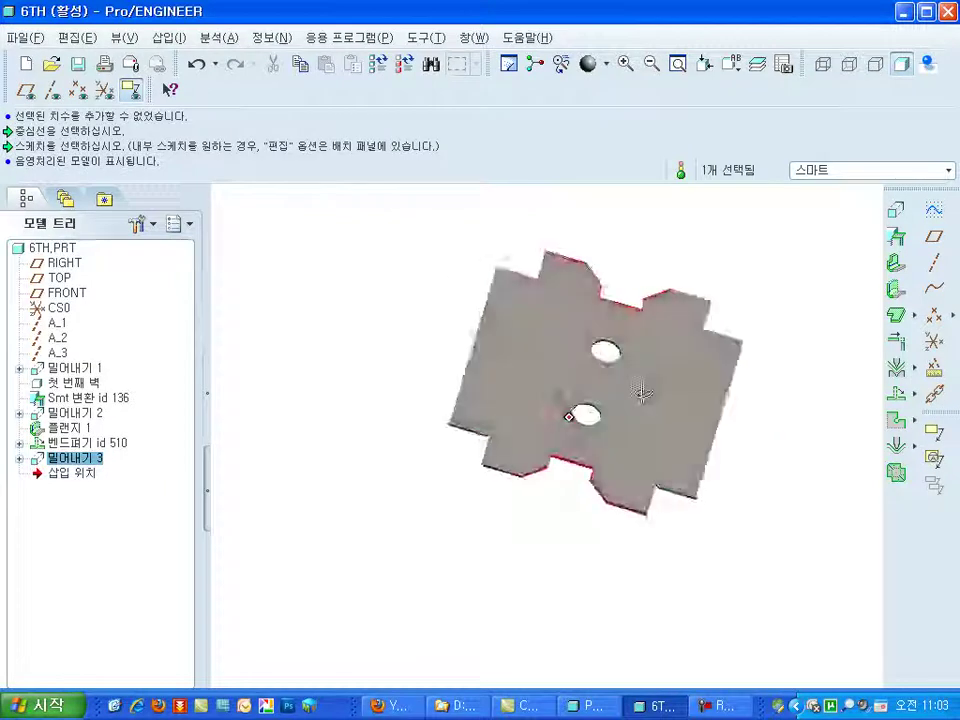
# Step: Bend back all bends to refold the notched sheet into a tray
pyautogui.click(912, 394)
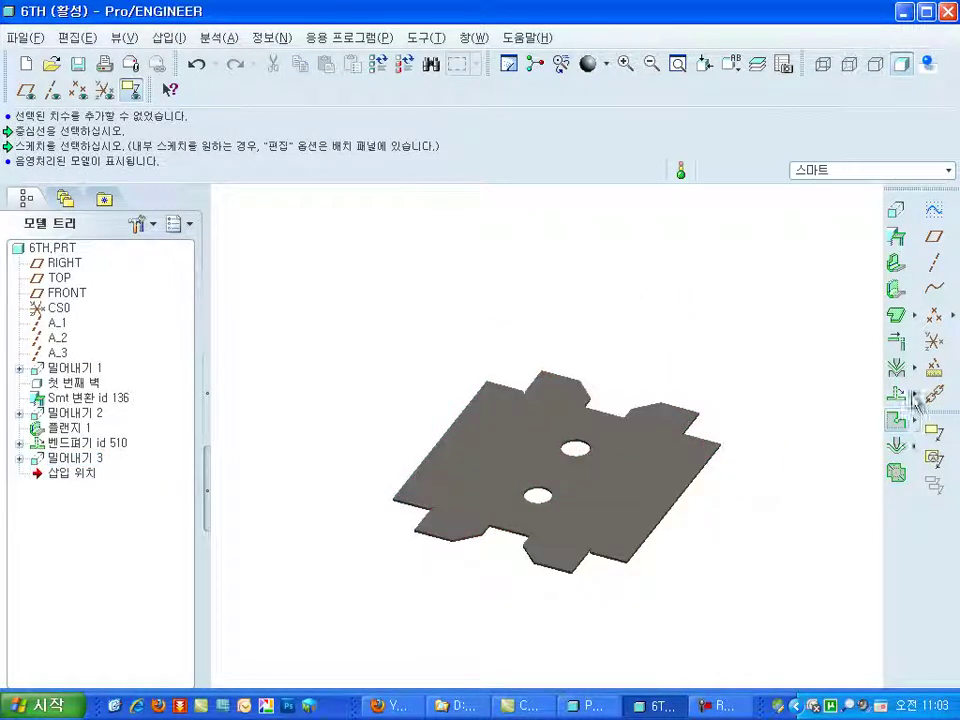
pyautogui.click(866, 396)
pyautogui.click(621, 443)
pyautogui.click(900, 435)
pyautogui.click(875, 458)
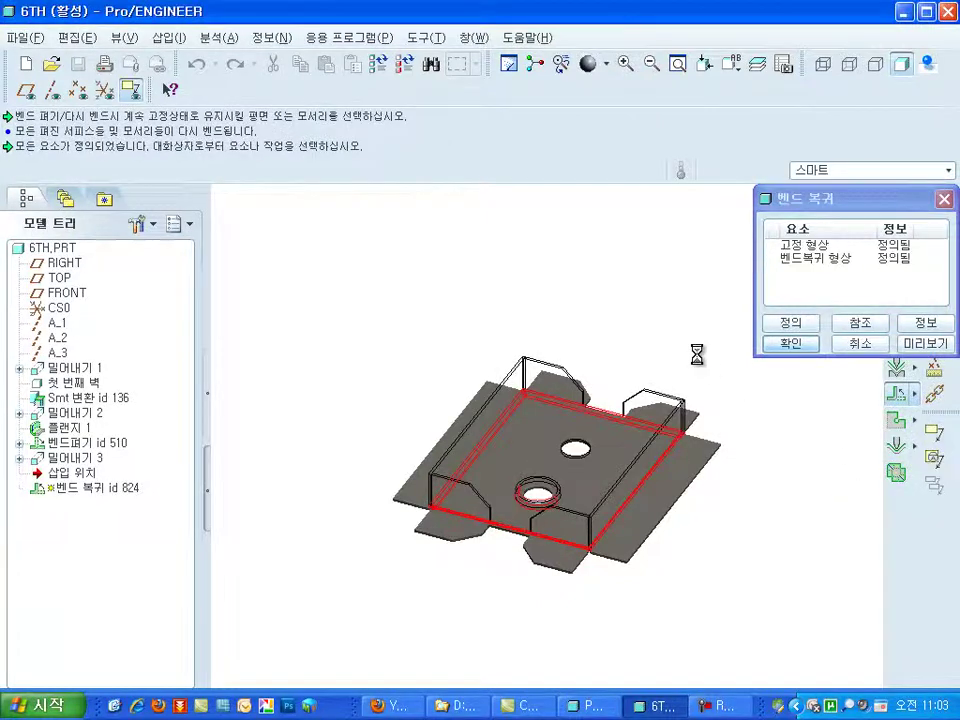
# Step: Zoom and rotate to inspect a notched corner, and expand Extrude 3 in the model tree
pyautogui.scroll(3, 455, 537)
pyautogui.scroll(3, 454, 530)
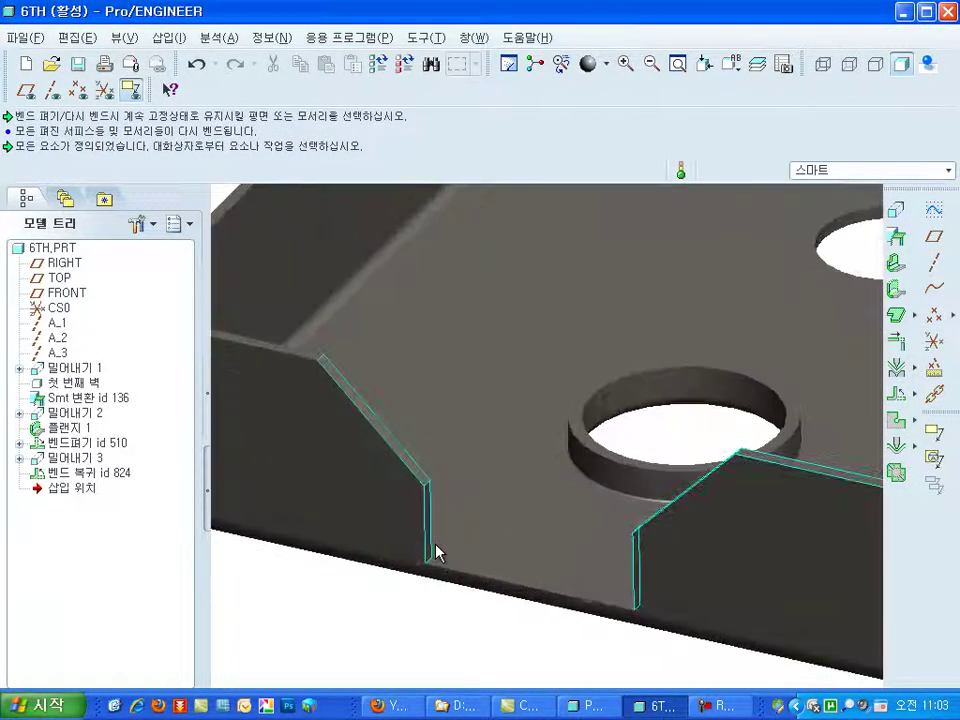
pyautogui.scroll(2, 435, 552)
pyautogui.scroll(2, 450, 503)
pyautogui.moveTo(418, 540)
pyautogui.mouseDown(button='middle')
pyautogui.moveTo(418, 563)
pyautogui.moveTo(401, 574)
pyautogui.moveTo(422, 546)
pyautogui.moveTo(395, 575)
pyautogui.mouseUp(button='middle')
pyautogui.scroll(2, 395, 574)
pyautogui.scroll(1, 495, 519)
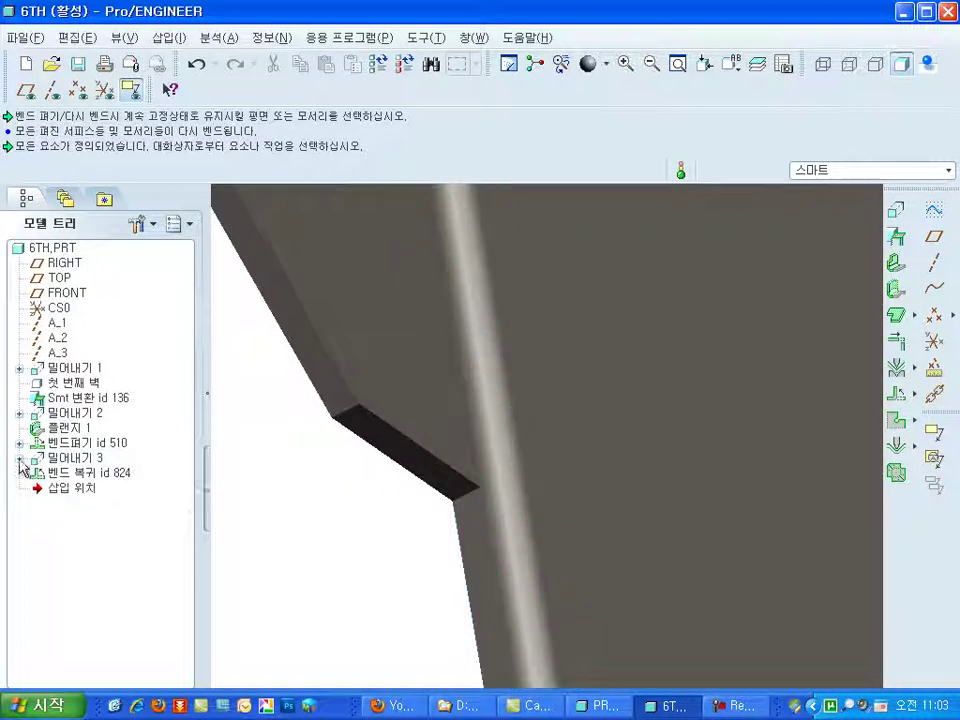
pyautogui.click(20, 458)
# Step: Reopen the Extrude 3 notch sketch and add the corner vertex as a sketch reference
pyautogui.rightClick(80, 470)
pyautogui.click(137, 497)
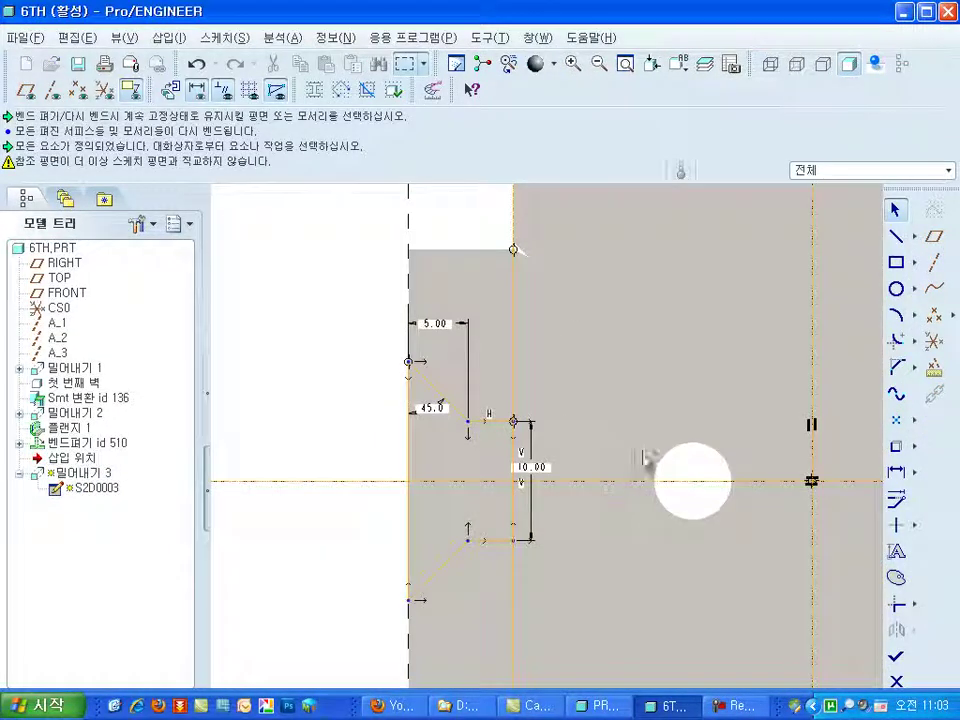
pyautogui.click(226, 37)
pyautogui.click(236, 79)
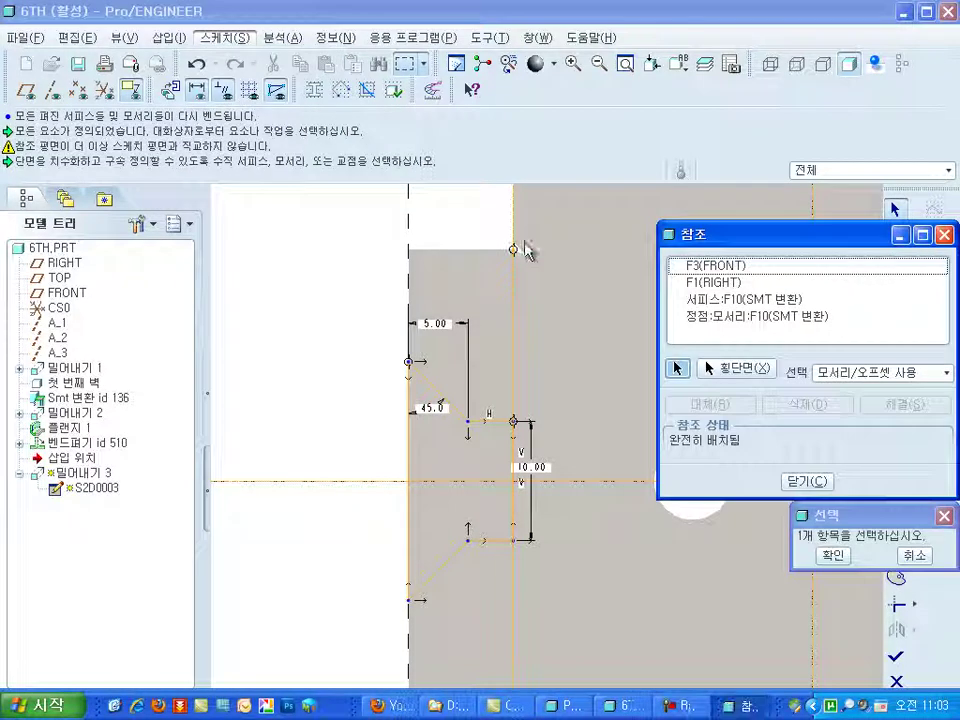
pyautogui.click(527, 258)
pyautogui.click(806, 481)
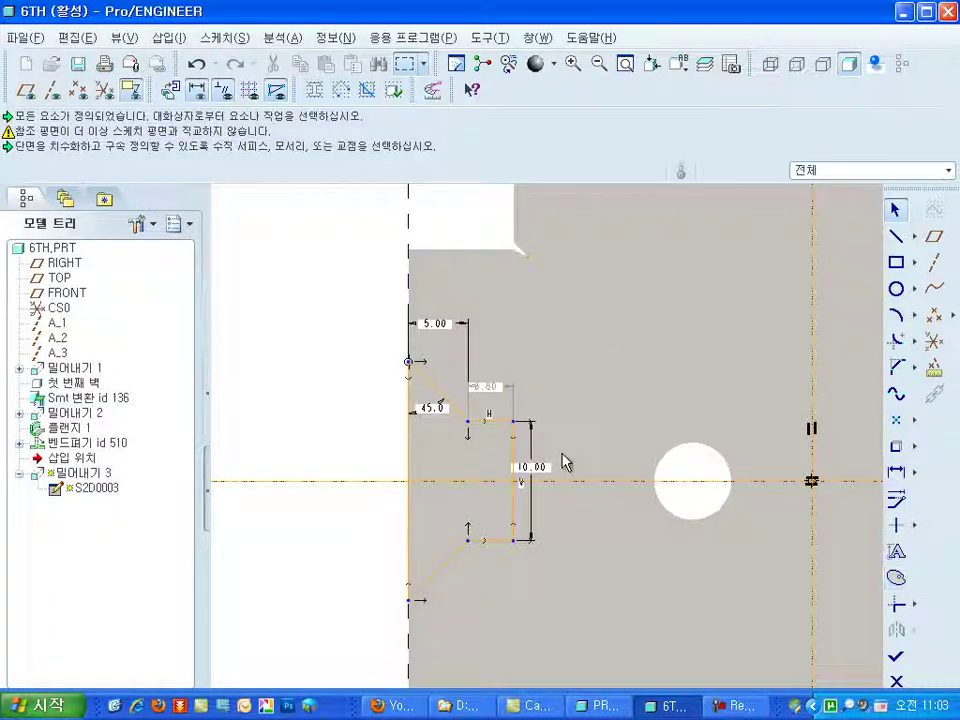
# Step: Align the inner vertical notch line with the top corner point, then zoom out
pyautogui.press('super')
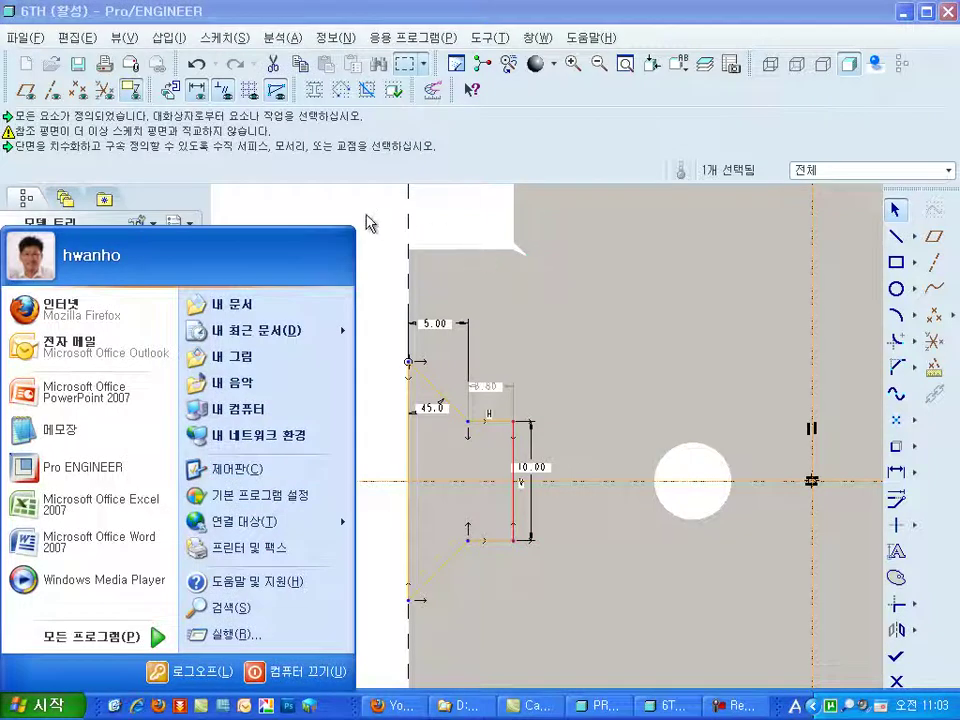
pyautogui.press('super')
pyautogui.click(512, 445)
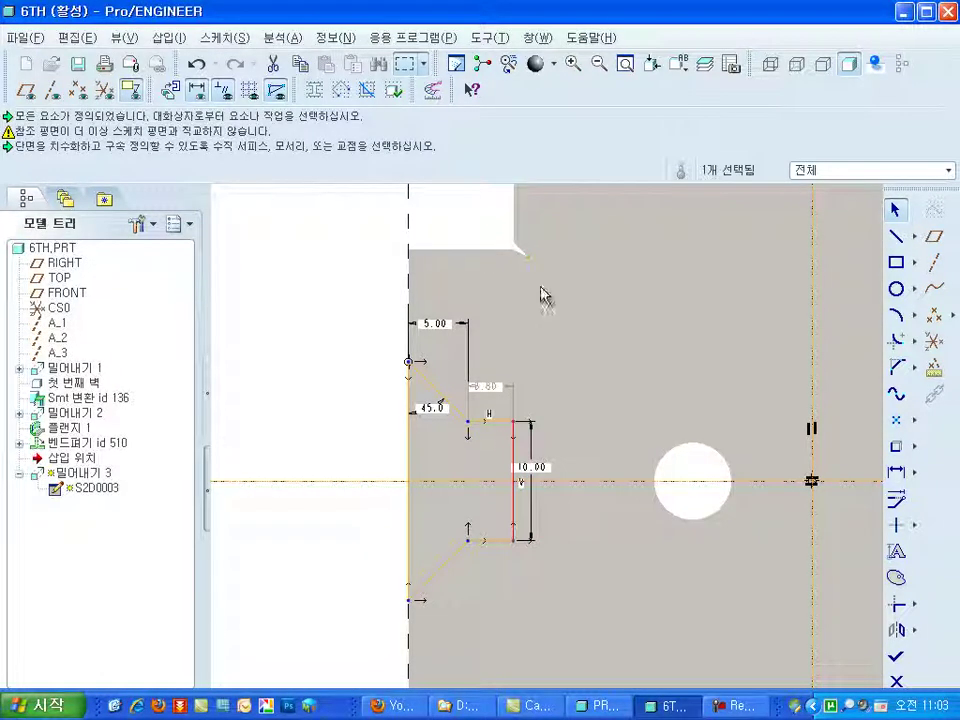
pyautogui.rightClick(332, 190)
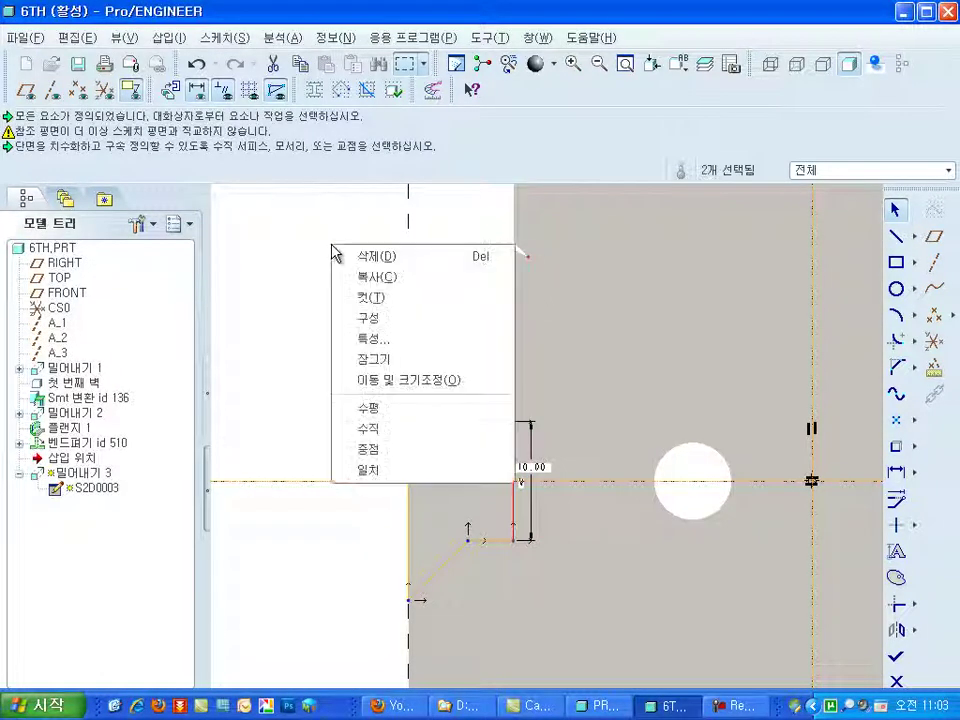
pyautogui.click(375, 472)
pyautogui.scroll(-2, 591, 470)
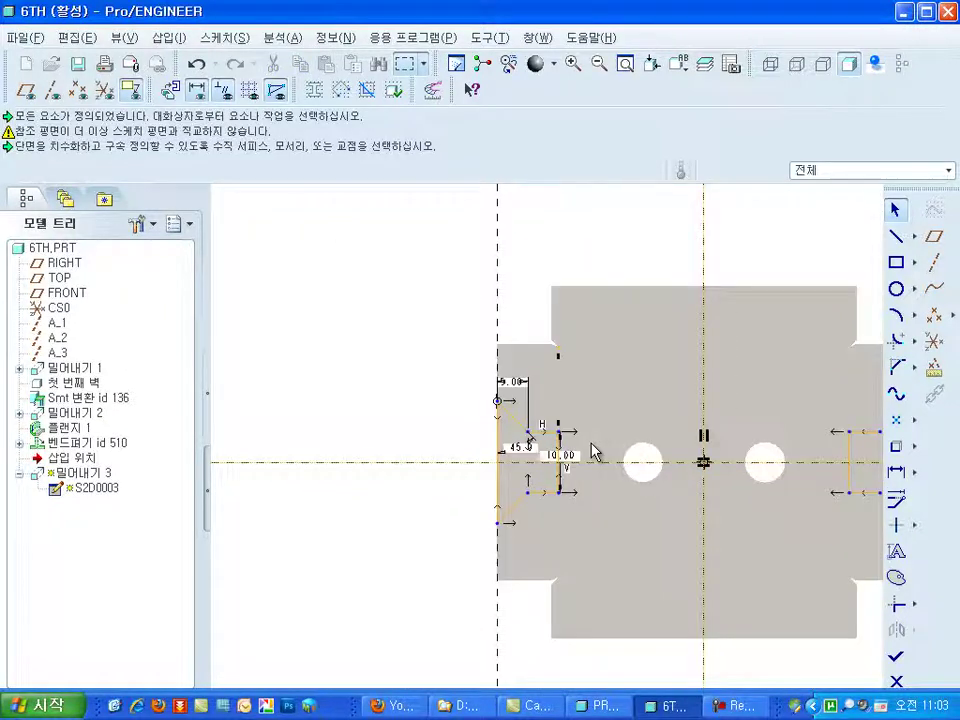
pyautogui.scroll(-2, 591, 455)
pyautogui.scroll(-1, 600, 455)
pyautogui.click(896, 656)
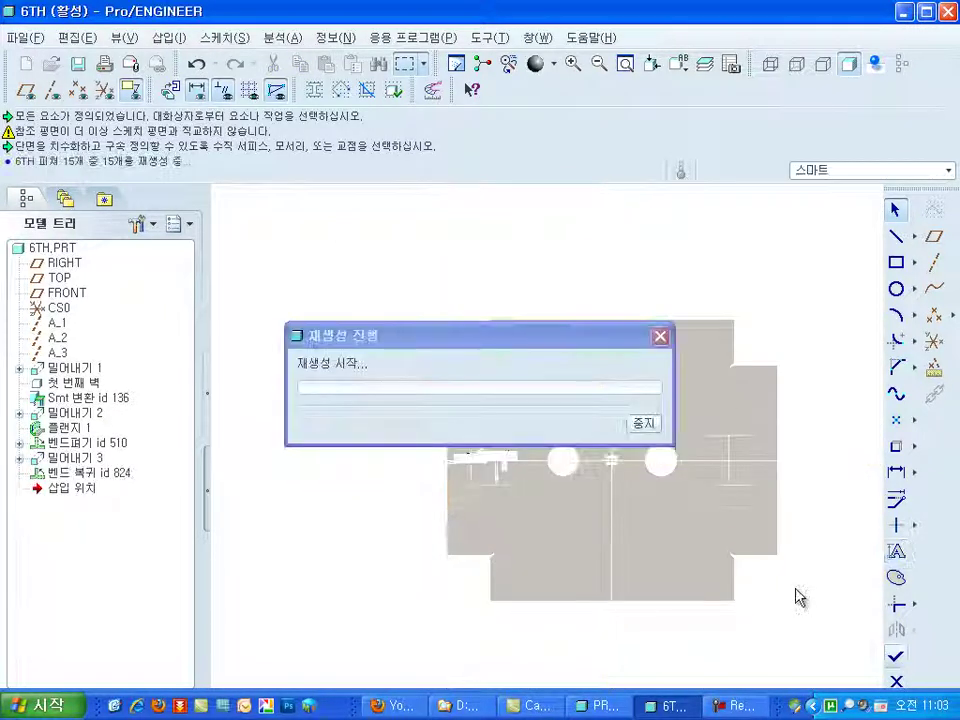
pyautogui.moveTo(795, 598)
pyautogui.mouseDown(button='middle')
pyautogui.moveTo(665, 483)
pyautogui.moveTo(583, 508)
pyautogui.mouseUp(button='middle')
pyautogui.scroll(3, 499, 546)
pyautogui.scroll(3, 413, 471)
pyautogui.scroll(2, 422, 453)
pyautogui.scroll(-2, 422, 520)
pyautogui.click(422, 585)
pyautogui.scroll(-3, 422, 583)
pyautogui.moveTo(422, 581)
pyautogui.mouseDown(button='middle')
pyautogui.moveTo(707, 514)
pyautogui.moveTo(648, 443)
pyautogui.mouseUp(button='middle')
pyautogui.scroll(3, 620, 444)
pyautogui.scroll(2, 574, 446)
pyautogui.scroll(-2, 568, 400)
pyautogui.scroll(-2, 578, 432)
pyautogui.scroll(-1, 580, 432)
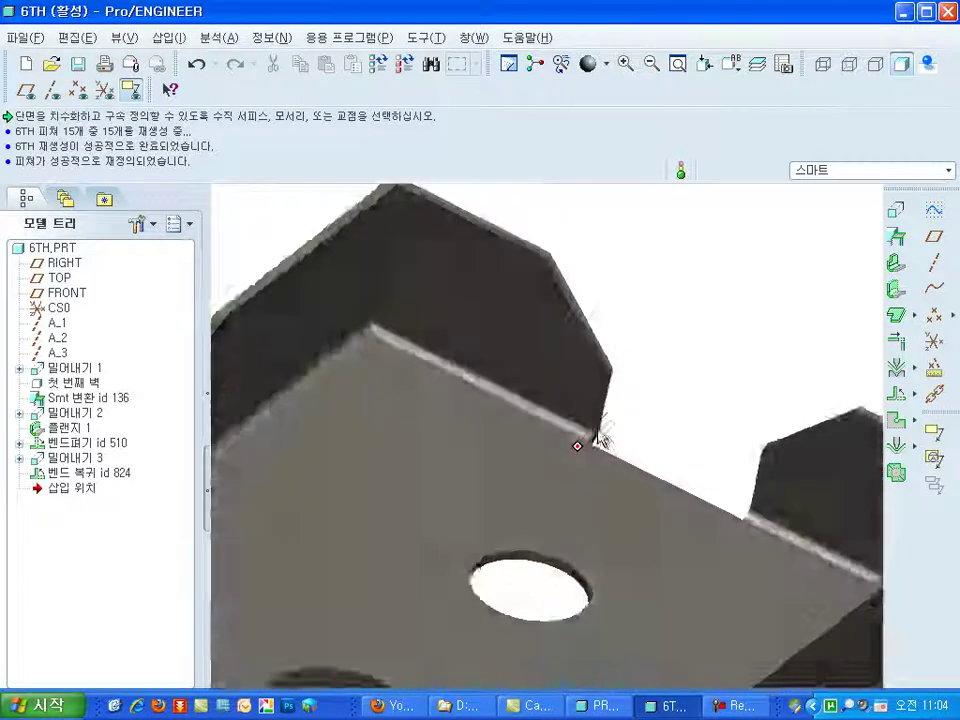
pyautogui.scroll(-3, 583, 432)
pyautogui.moveTo(585, 433)
pyautogui.mouseDown(button='middle')
pyautogui.moveTo(480, 428)
pyautogui.moveTo(471, 467)
pyautogui.moveTo(553, 506)
pyautogui.mouseUp(button='middle')
pyautogui.scroll(3, 443, 458)
pyautogui.scroll(1, 440, 430)
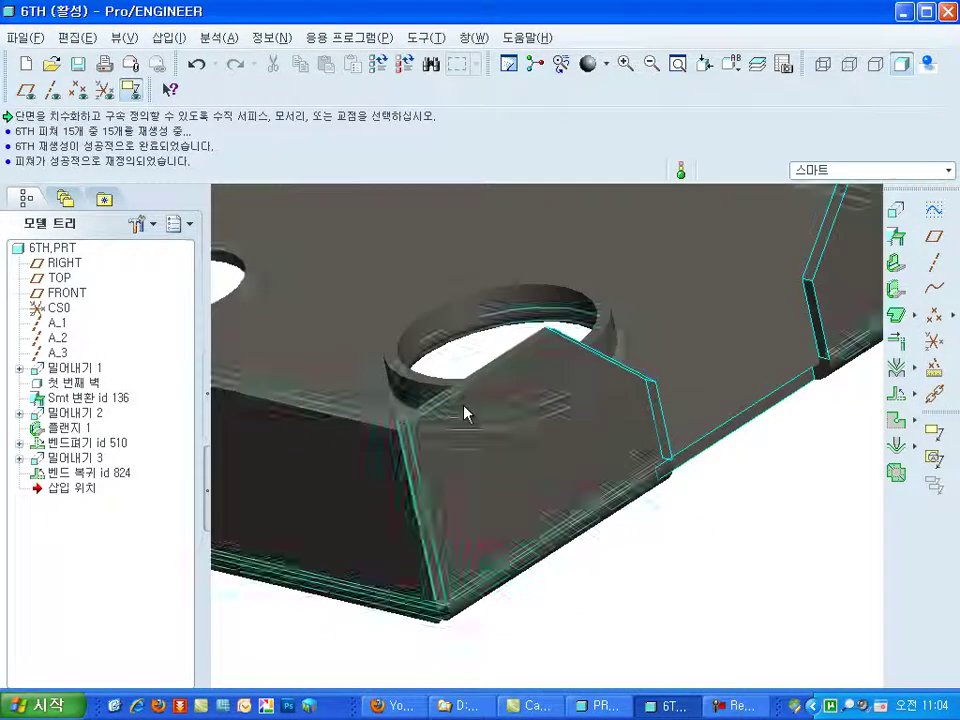
pyautogui.scroll(2, 520, 328)
pyautogui.scroll(-2, 520, 328)
# Step: Create a new part named die
pyautogui.click(25, 63)
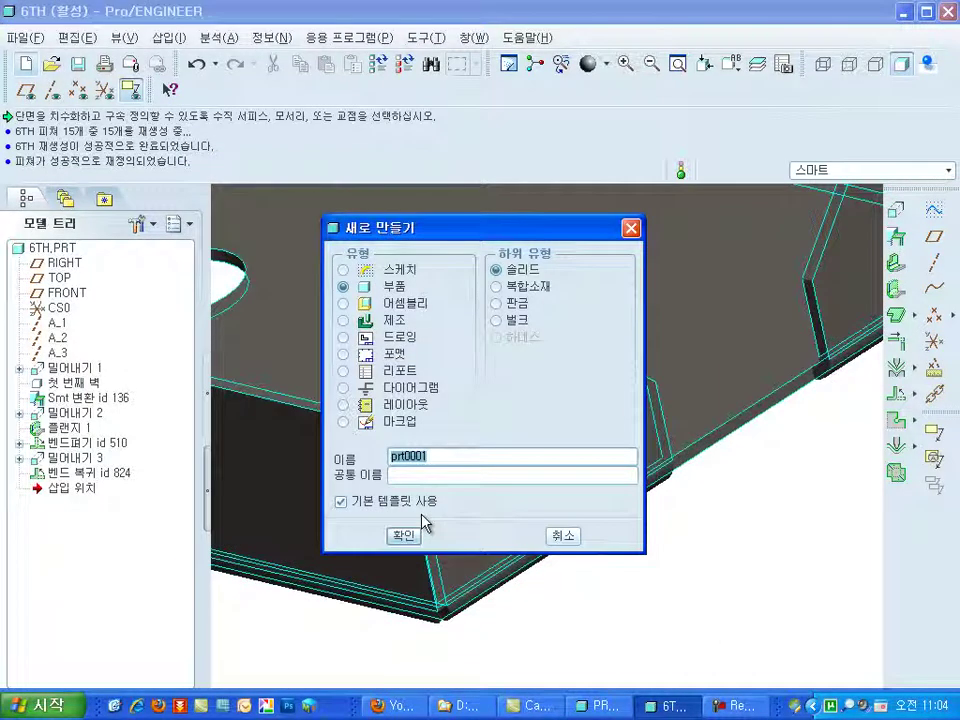
pyautogui.write('die')
pyautogui.press('Return')
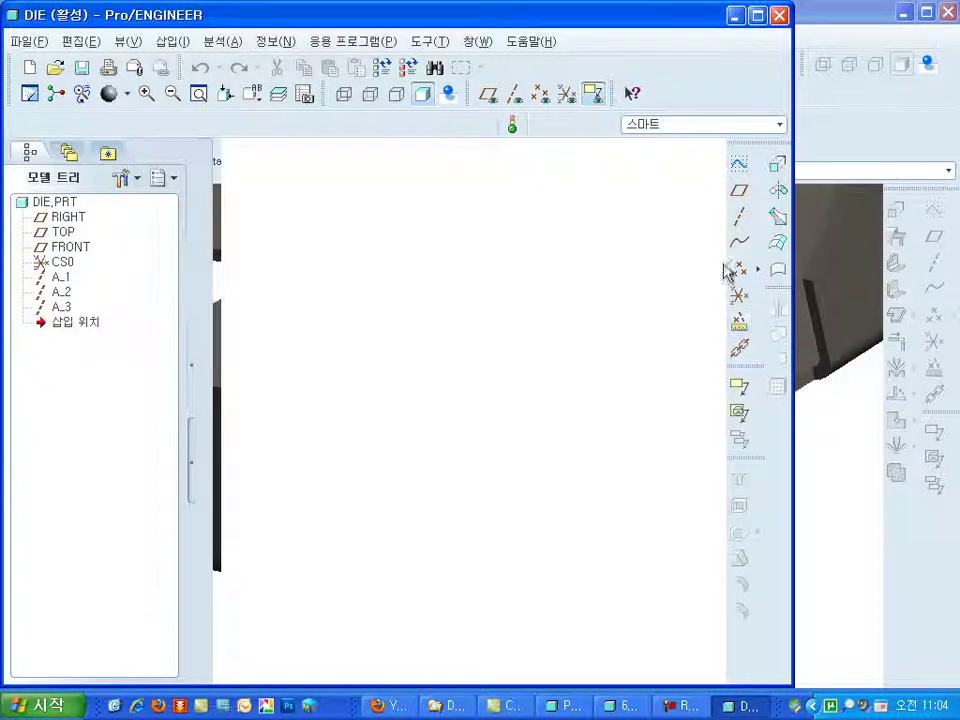
# Step: Start an extrude sketched on FRONT and draw a rectangle from the origin
pyautogui.click(739, 386)
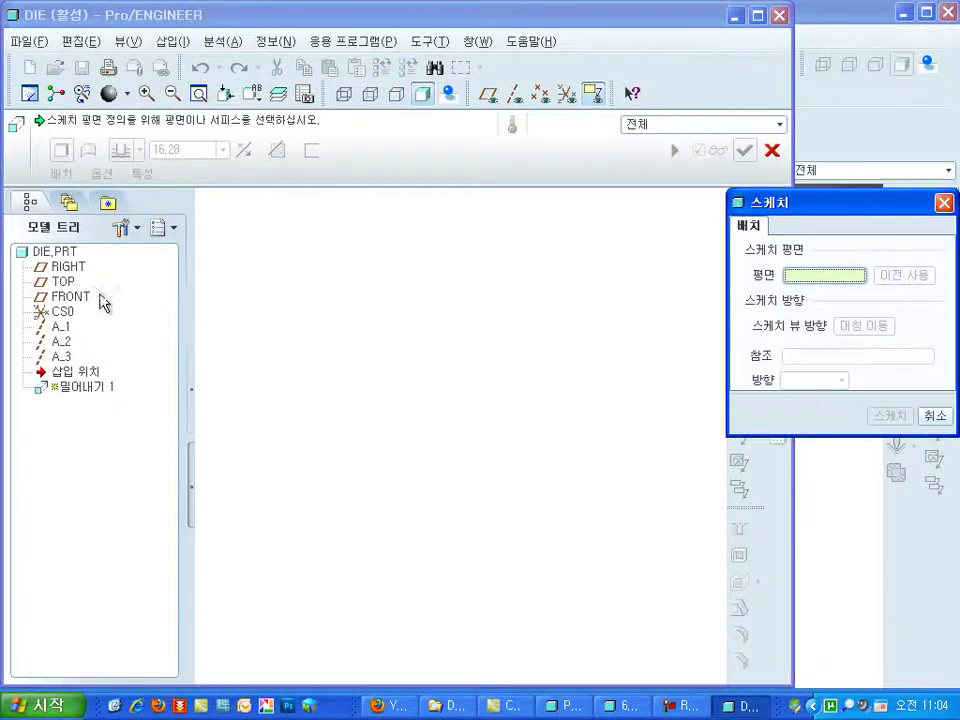
pyautogui.click(70, 296)
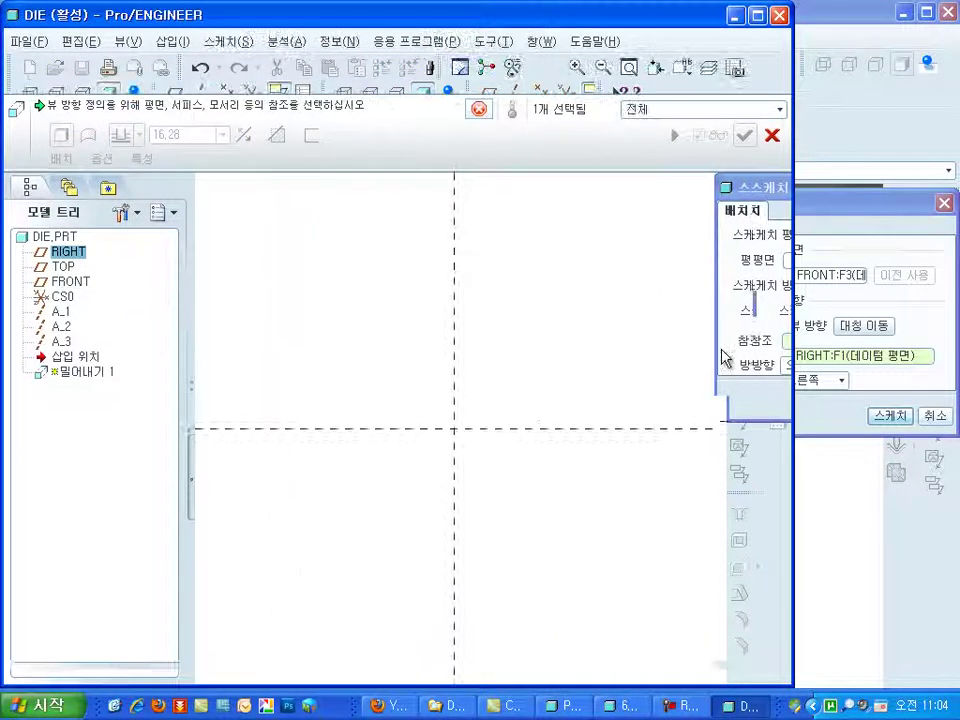
pyautogui.click(454, 321)
pyautogui.click(574, 429)
pyautogui.middleClick(574, 430)
pyautogui.scroll(-1, 505, 320)
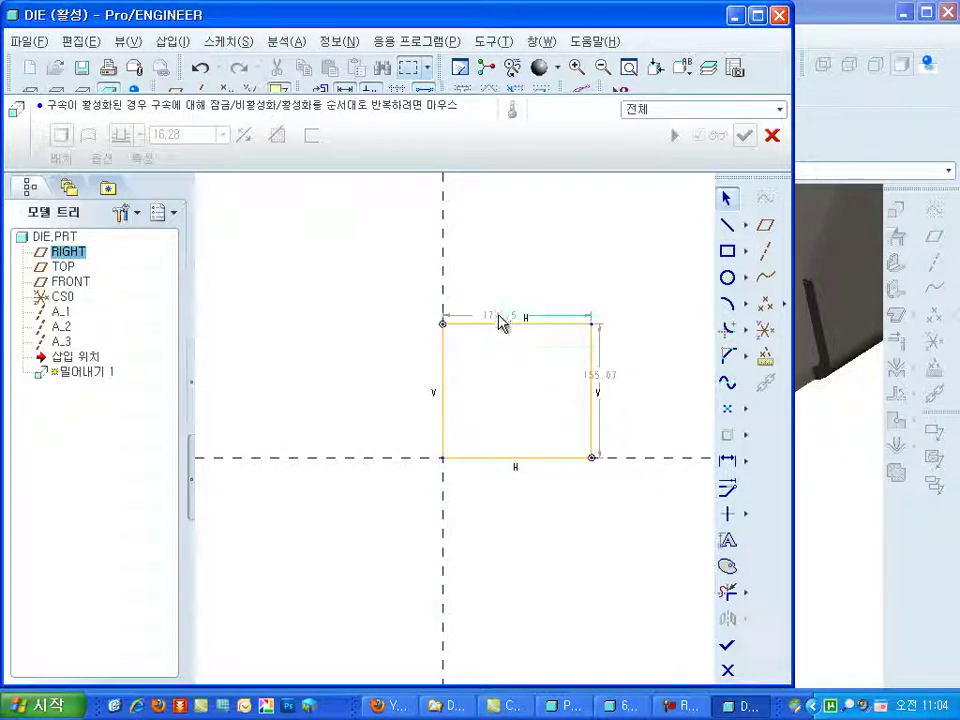
# Step: Dimension the rectangle to 3.00 by 2.50 and finish the sketch
pyautogui.doubleClick(500, 318)
pyautogui.write('3')
pyautogui.press('Return')
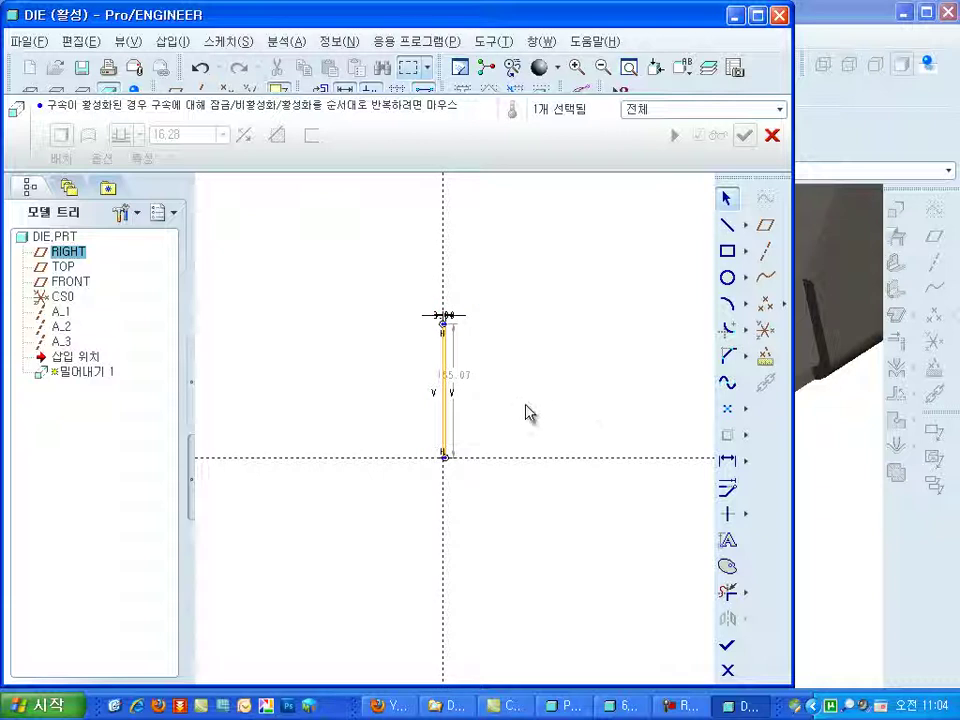
pyautogui.doubleClick(456, 390)
pyautogui.write('3')
pyautogui.press('Return')
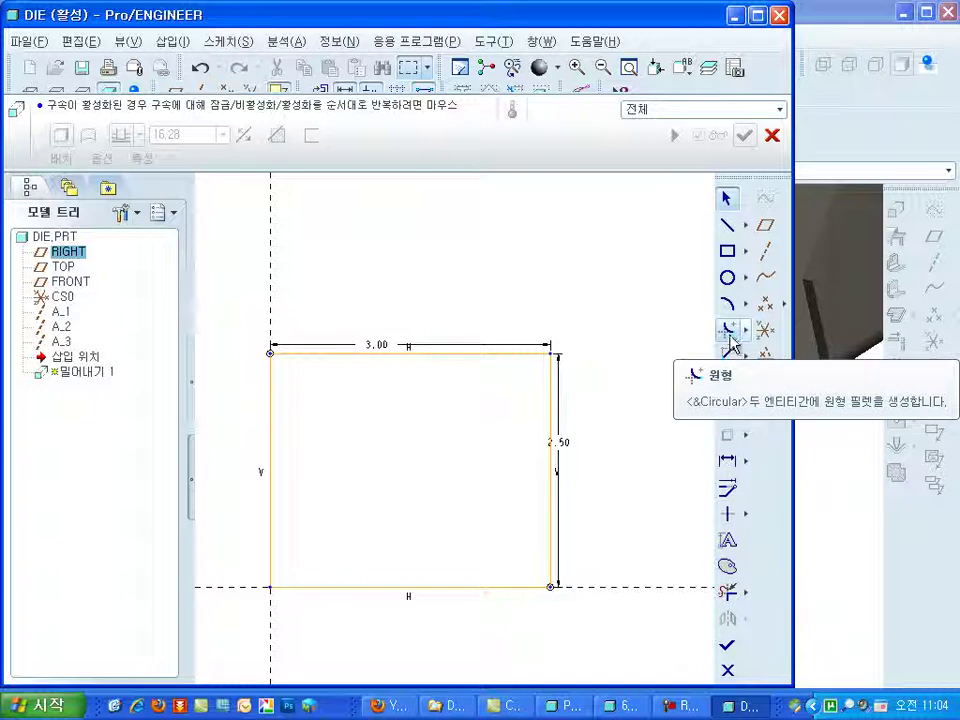
pyautogui.click(727, 645)
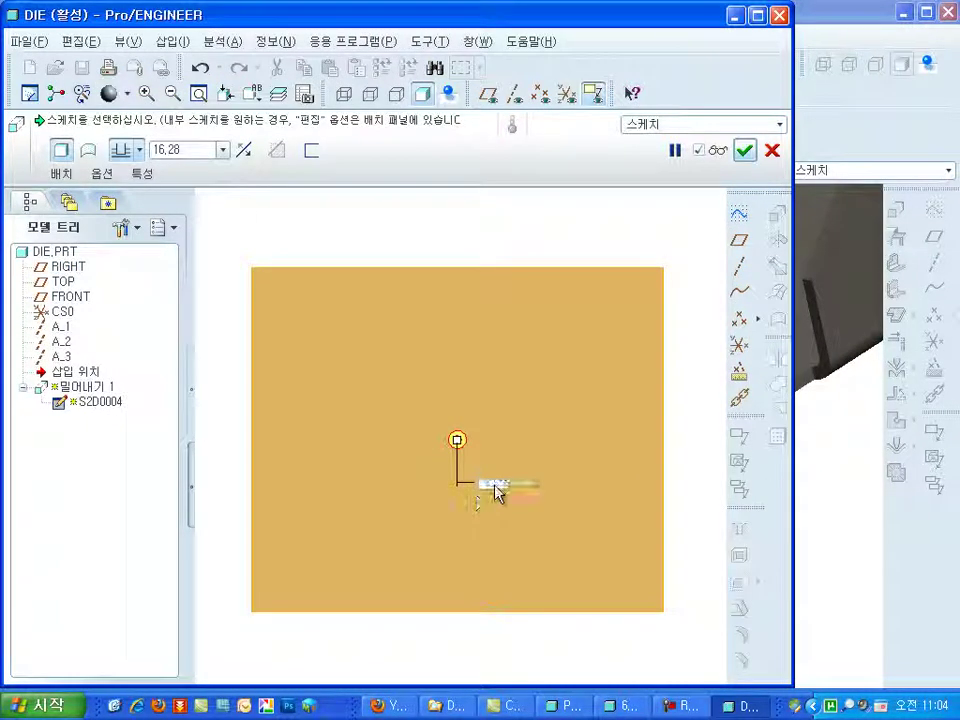
# Step: Enter the extrude depth to complete the block, then abandon a first chamfer attempt
pyautogui.doubleClick(496, 487)
pyautogui.write('8')
pyautogui.press('Return')
pyautogui.middleClick(493, 488)
pyautogui.moveTo(274, 405)
pyautogui.mouseDown(button='middle')
pyautogui.moveTo(295, 347)
pyautogui.moveTo(561, 514)
pyautogui.mouseUp(button='middle')
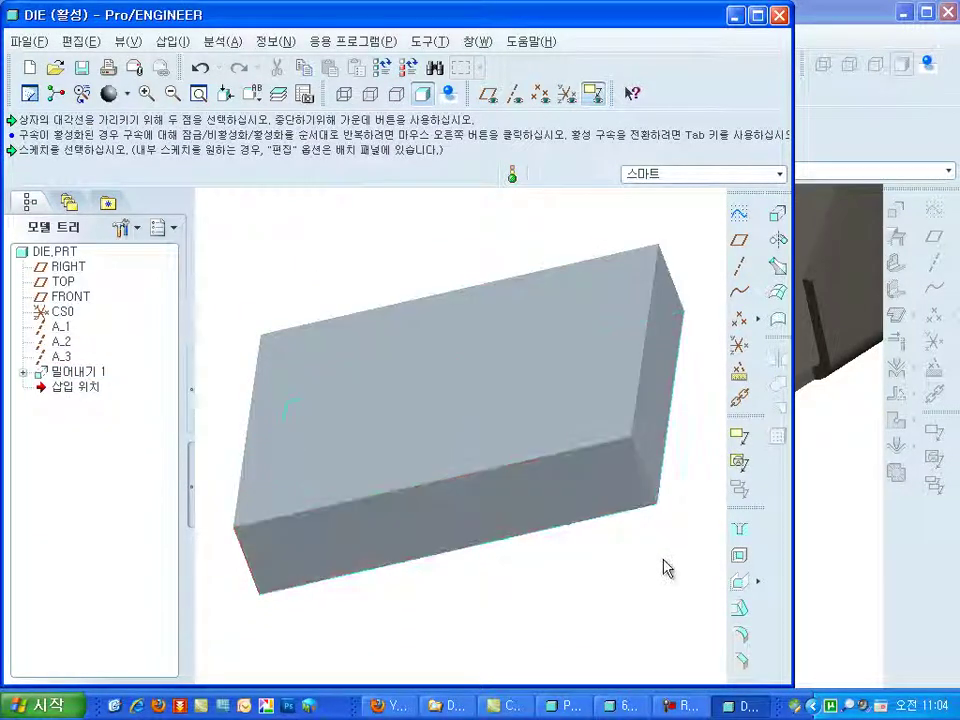
pyautogui.click(740, 658)
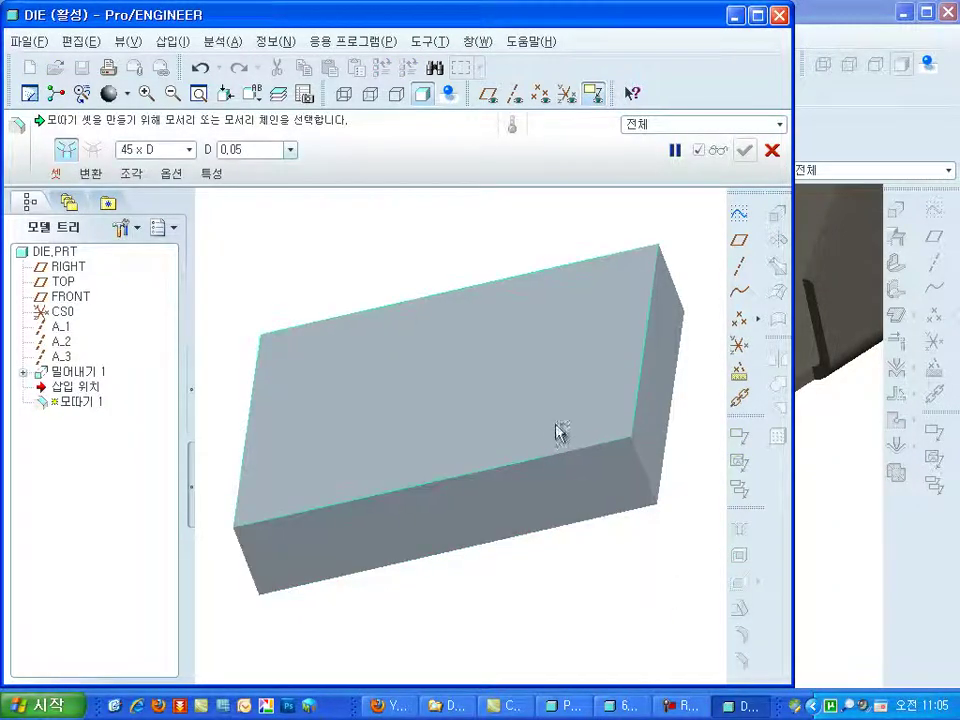
pyautogui.press('Escape')
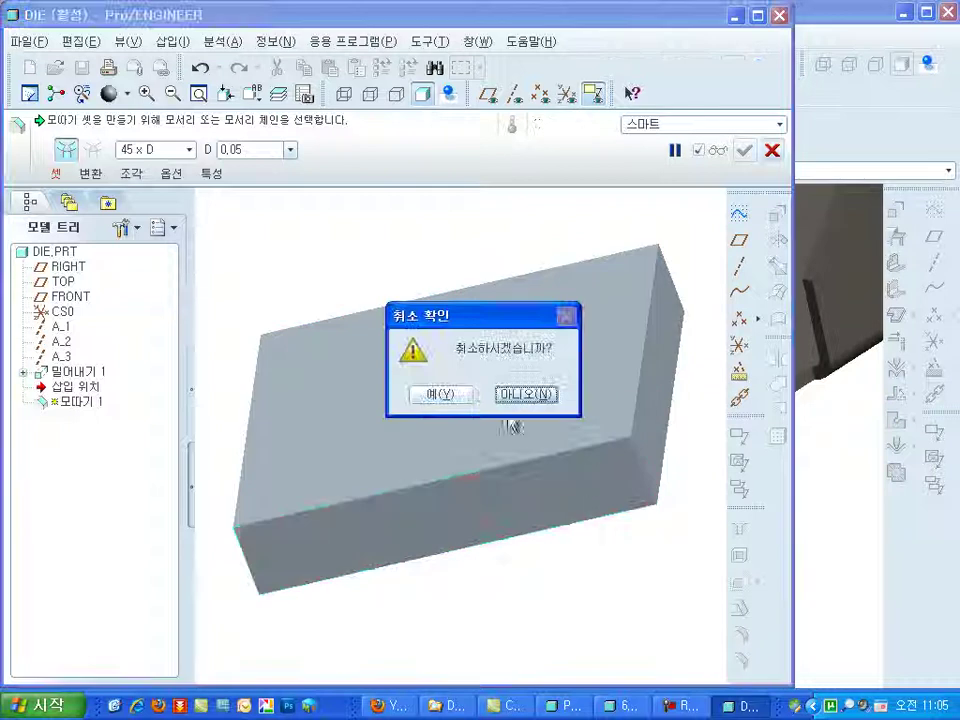
pyautogui.click(446, 396)
# Step: Resize the block to 3.6 wide and 3 high
pyautogui.doubleClick(508, 444)
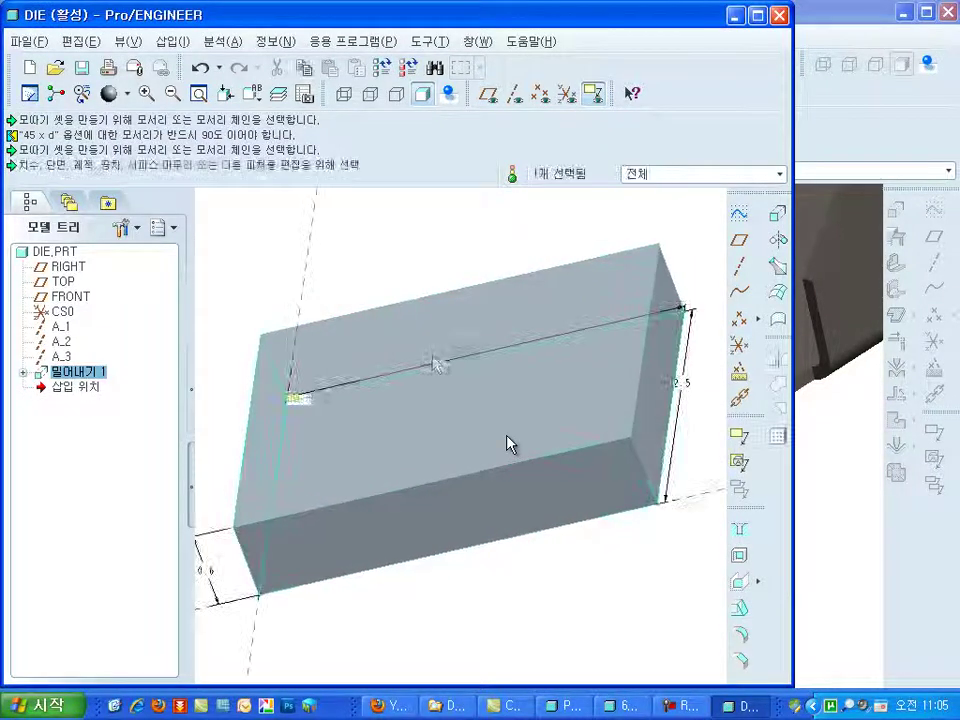
pyautogui.doubleClick(436, 366)
pyautogui.write('3')
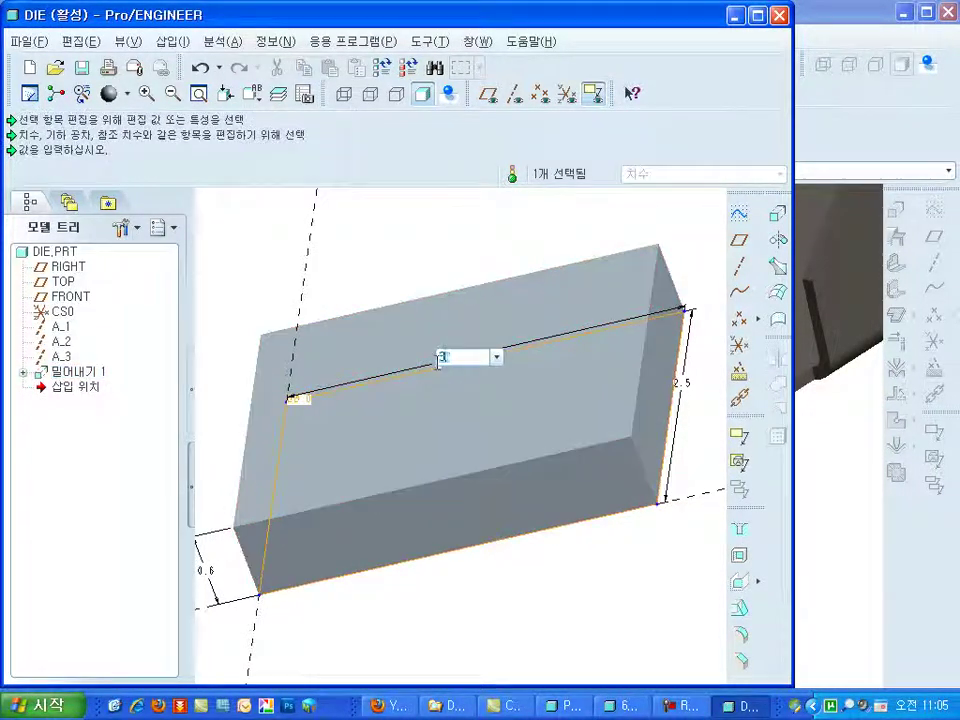
pyautogui.write('.6')
pyautogui.press('Return')
pyautogui.scroll(-3, 392, 403)
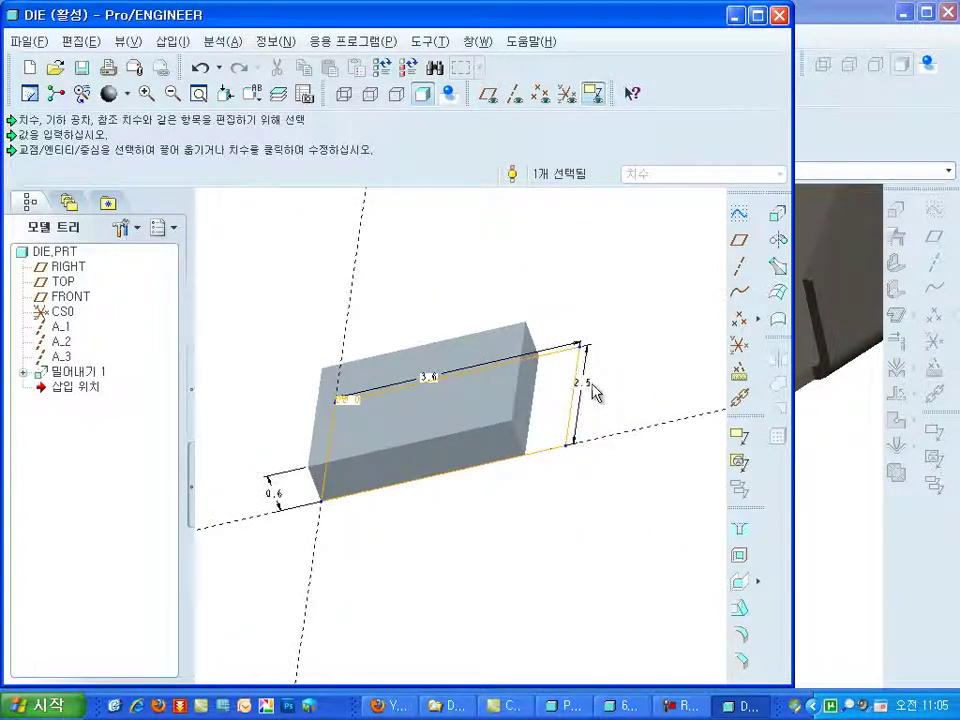
pyautogui.doubleClick(590, 385)
pyautogui.press('Return')
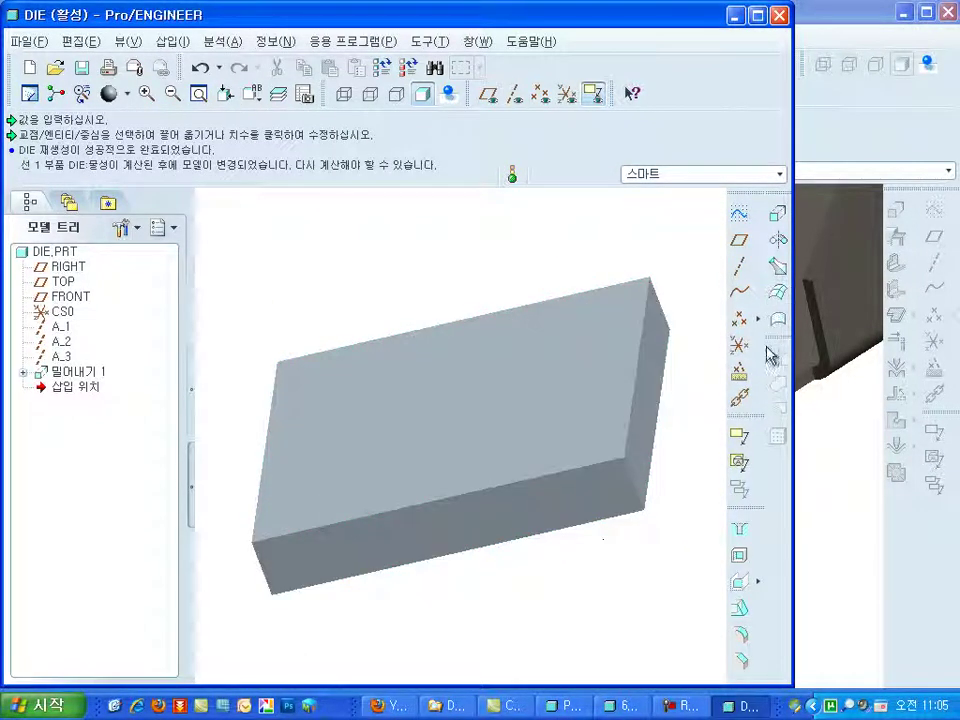
pyautogui.click(741, 660)
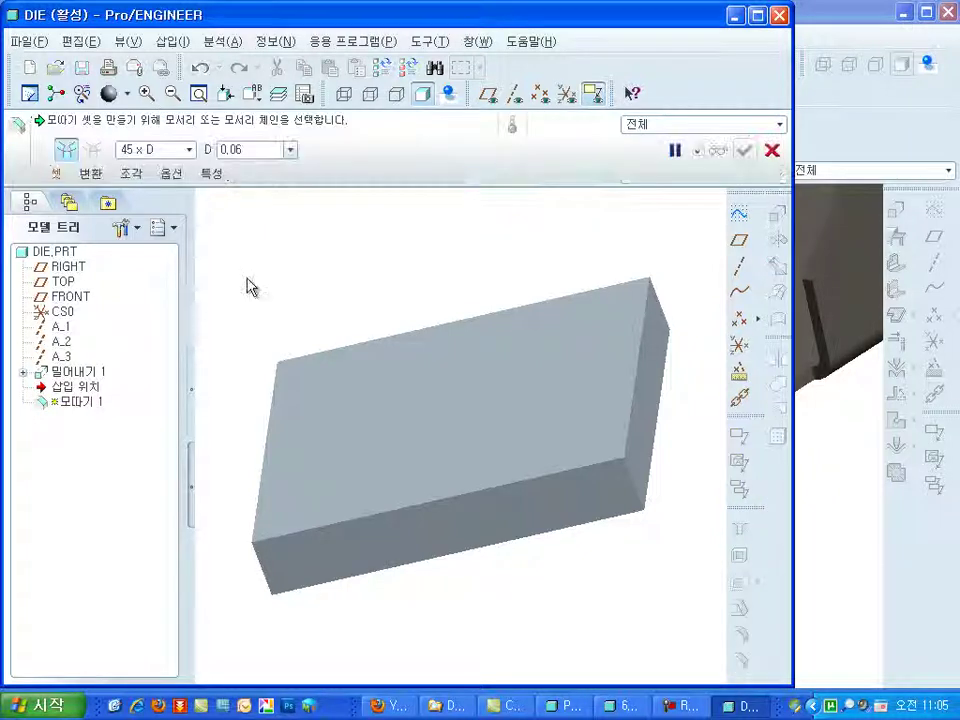
# Step: Chamfer the front and right top edges of the block at 0.60
pyautogui.click(558, 483)
pyautogui.keyDown('ctrl'); pyautogui.click(634, 407); pyautogui.keyUp('ctrl')
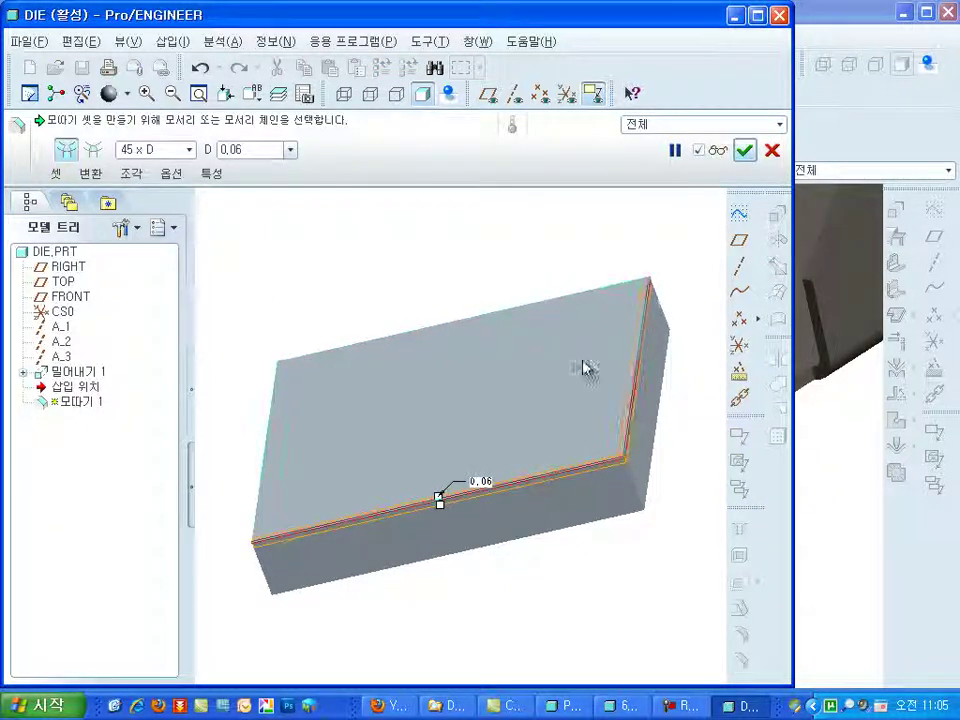
pyautogui.doubleClick(252, 150)
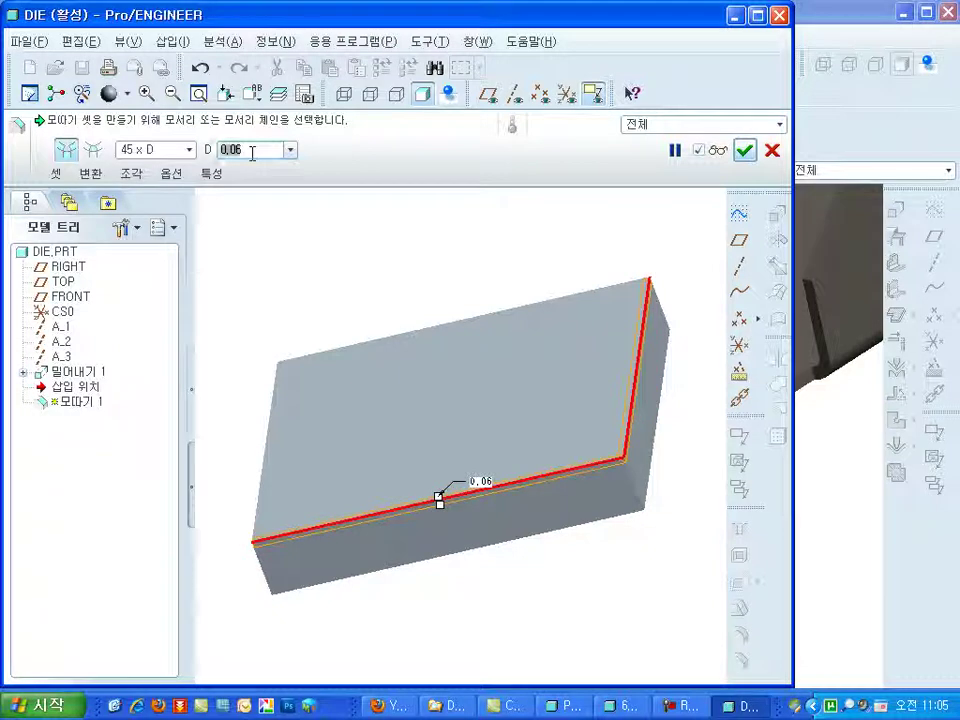
pyautogui.write('0.60')
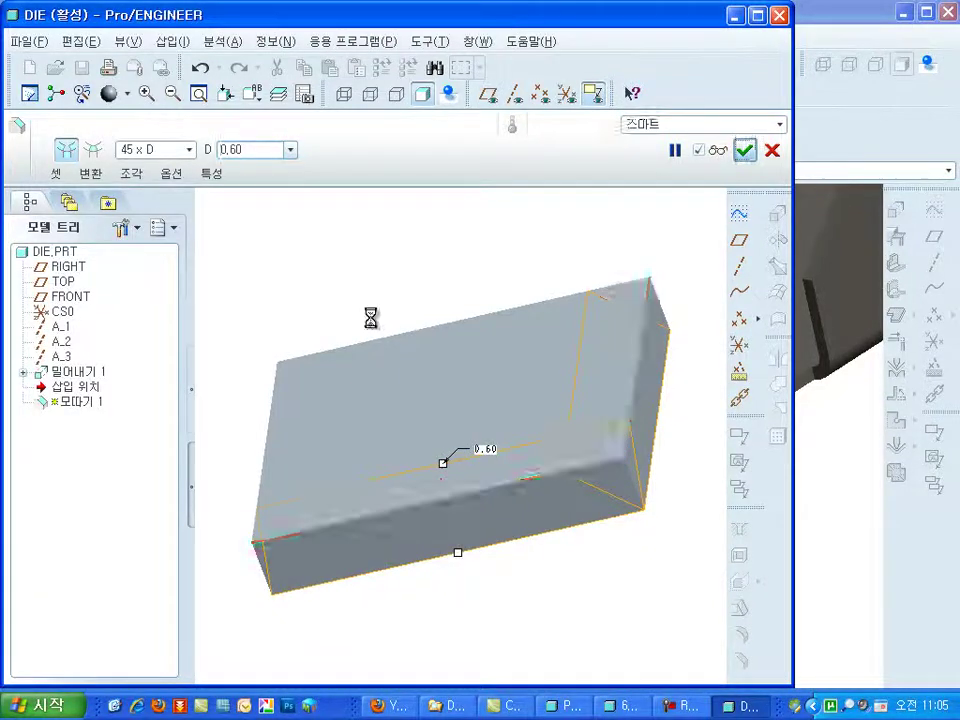
pyautogui.middleClick(371, 321)
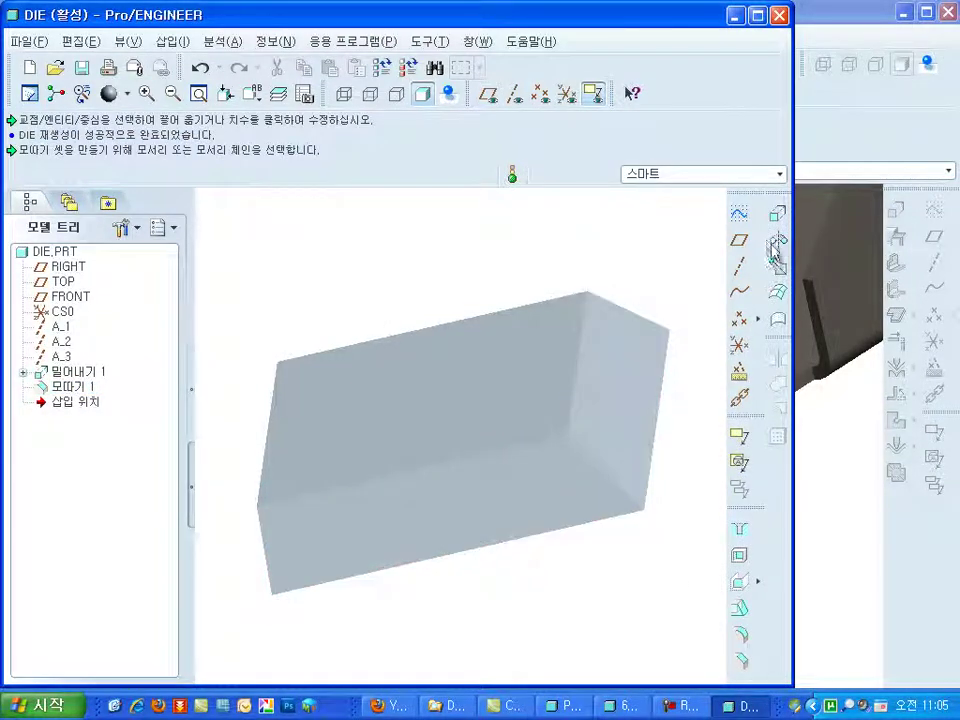
# Step: Round one block edge with a 2.9 radius
pyautogui.click(739, 634)
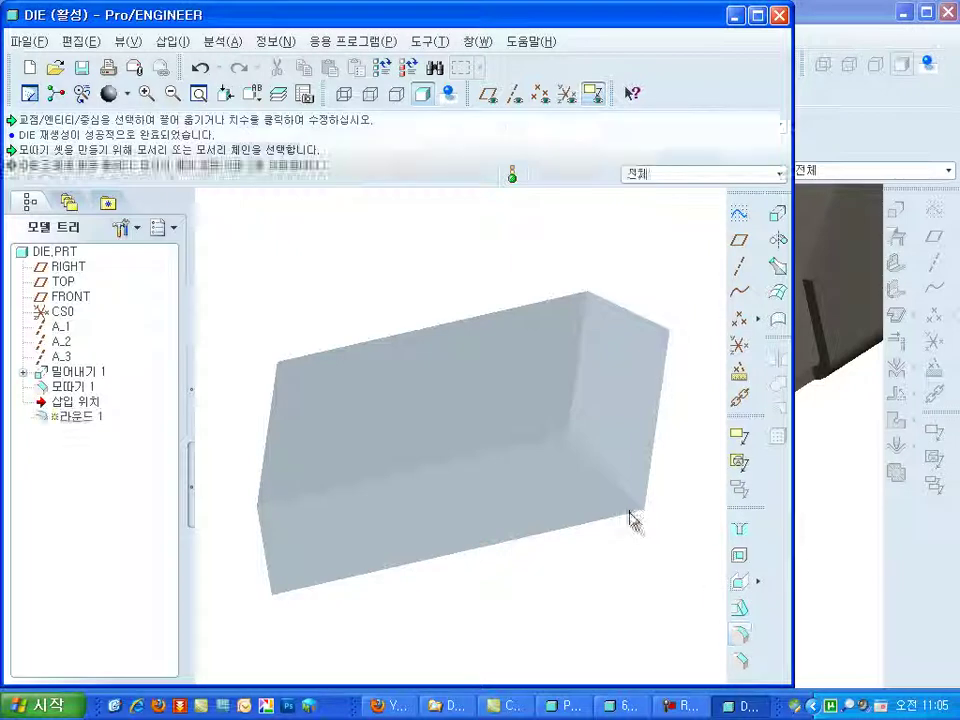
pyautogui.click(604, 466)
pyautogui.doubleClick(625, 489)
pyautogui.write('2.9')
pyautogui.press('Return')
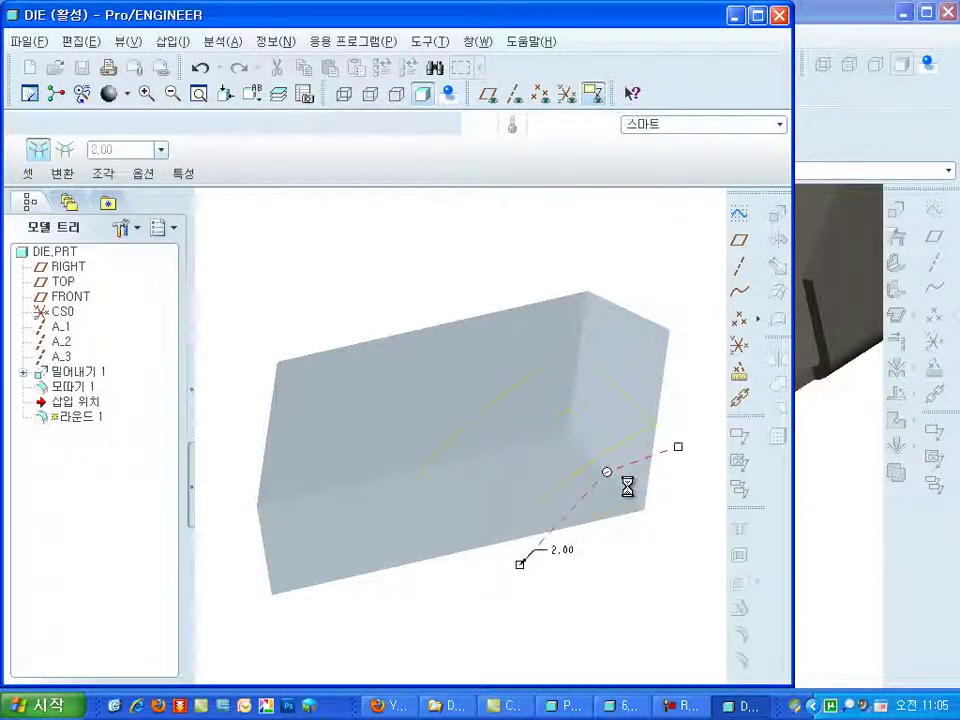
pyautogui.middleClick(600, 505)
pyautogui.moveTo(597, 521)
pyautogui.mouseDown(button='middle')
pyautogui.moveTo(619, 546)
pyautogui.moveTo(570, 279)
pyautogui.mouseUp(button='middle')
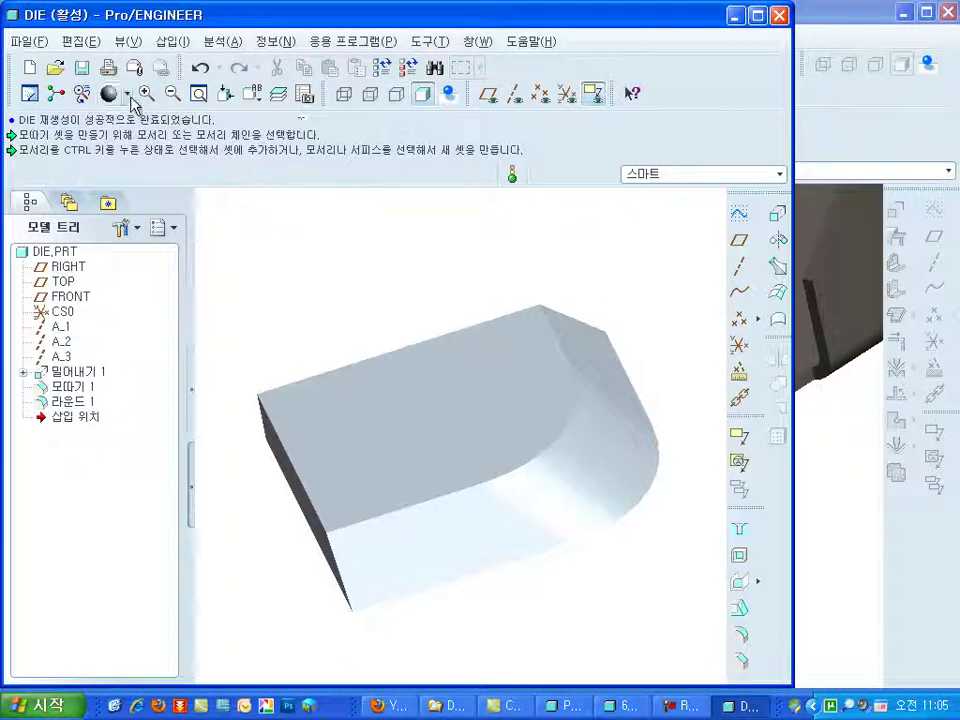
# Step: Apply a red appearance to the DIE part and close its window
pyautogui.click(129, 95)
pyautogui.click(270, 264)
pyautogui.click(70, 252)
pyautogui.middleClick(336, 296)
pyautogui.moveTo(508, 439)
pyautogui.mouseDown(button='middle')
pyautogui.moveTo(412, 435)
pyautogui.moveTo(315, 321)
pyautogui.moveTo(295, 322)
pyautogui.mouseUp(button='middle')
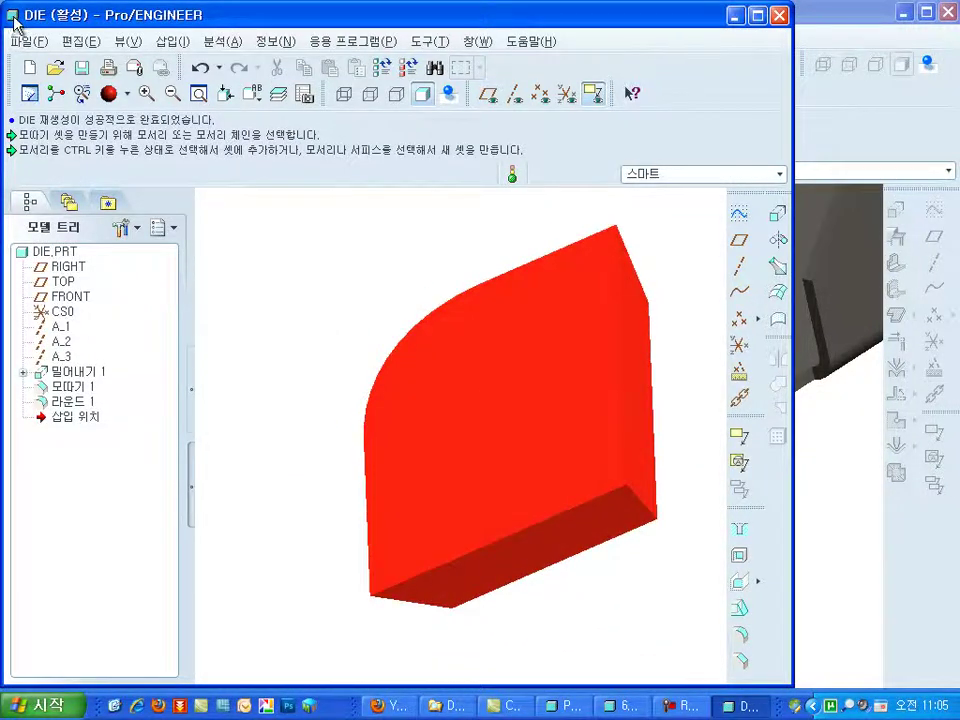
pyautogui.doubleClick(13, 14)
# Step: Load die.prt from session into a new form feature on the tray, then cancel it
pyautogui.scroll(-3, 510, 430)
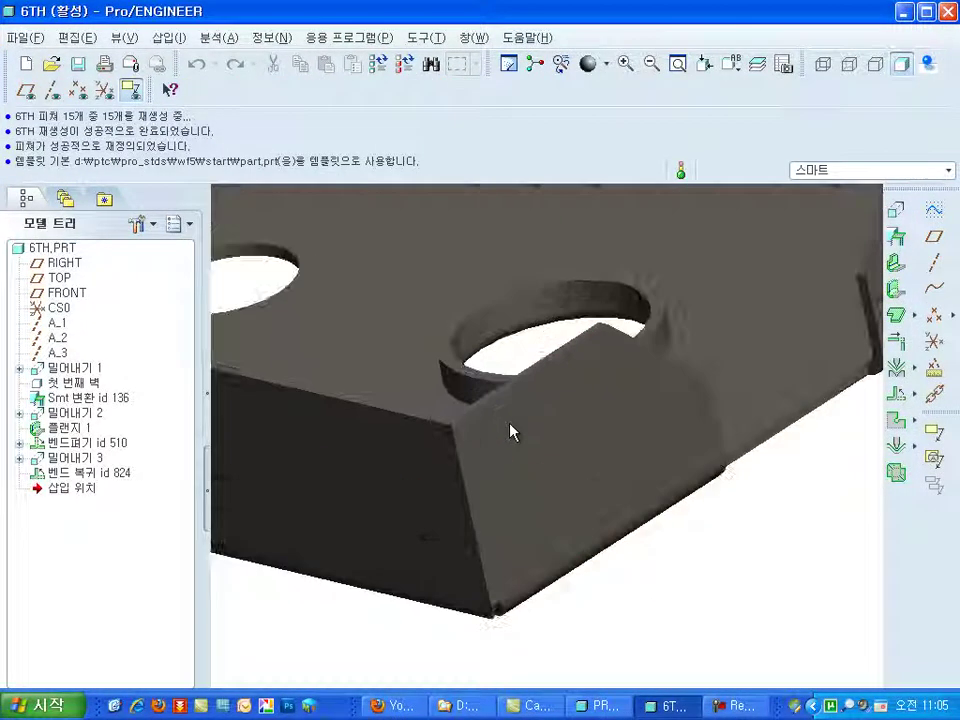
pyautogui.click(898, 452)
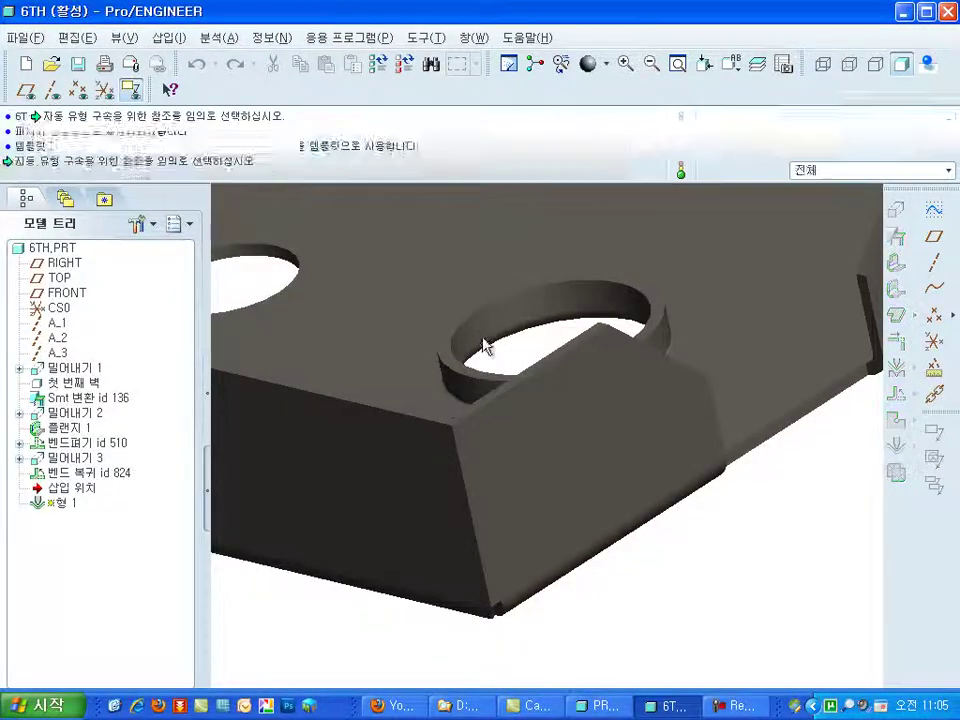
pyautogui.click(340, 145)
pyautogui.click(150, 258)
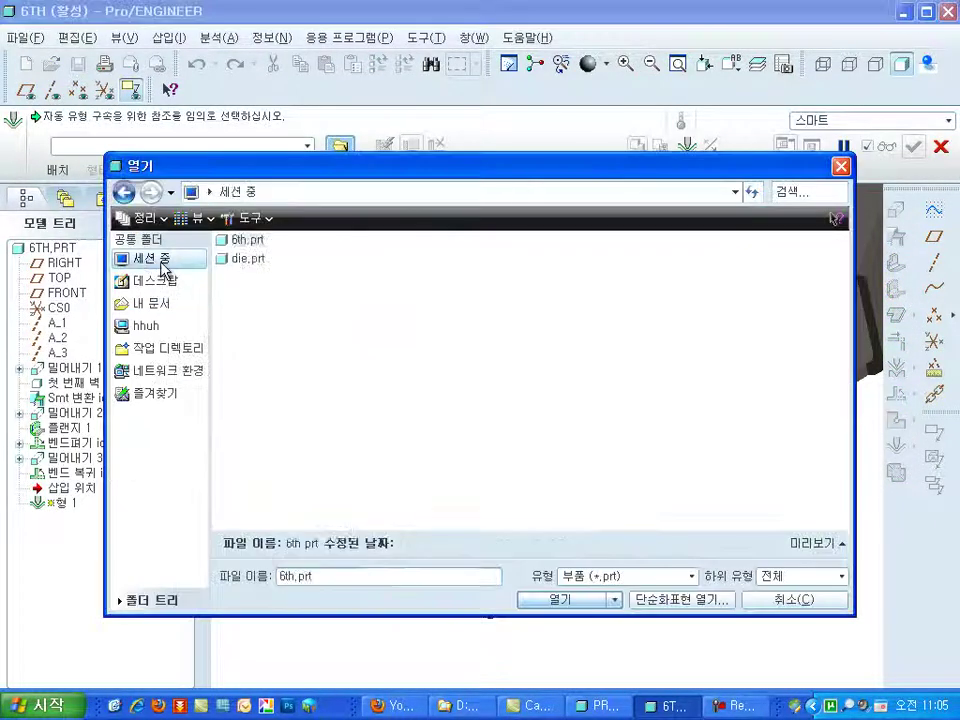
pyautogui.doubleClick(245, 259)
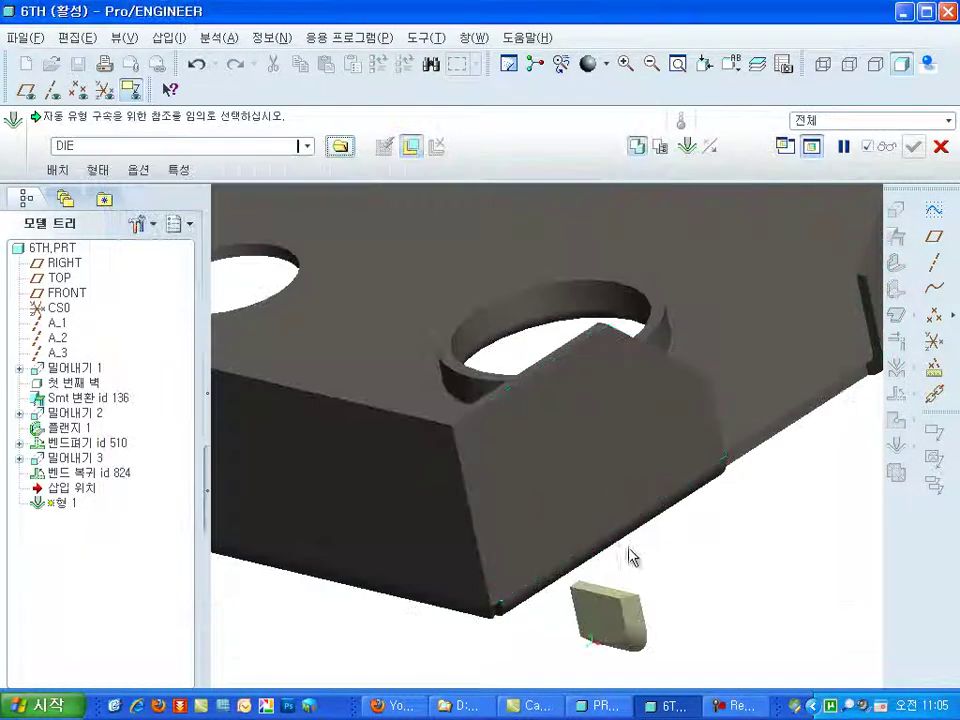
pyautogui.moveTo(697, 703)
pyautogui.keyDown('ctrl'); pyautogui.keyDown('alt'); pyautogui.mouseDown(button='middle')
pyautogui.moveTo(701, 510)
pyautogui.moveTo(677, 529)
pyautogui.moveTo(656, 491)
pyautogui.moveTo(700, 606)
pyautogui.moveTo(650, 582)
pyautogui.moveTo(608, 585)
pyautogui.moveTo(683, 638)
pyautogui.moveTo(741, 589)
pyautogui.moveTo(765, 626)
pyautogui.moveTo(800, 636)
pyautogui.moveTo(795, 648)
pyautogui.mouseUp(button='middle'); pyautogui.keyUp('alt'); pyautogui.keyUp('ctrl')
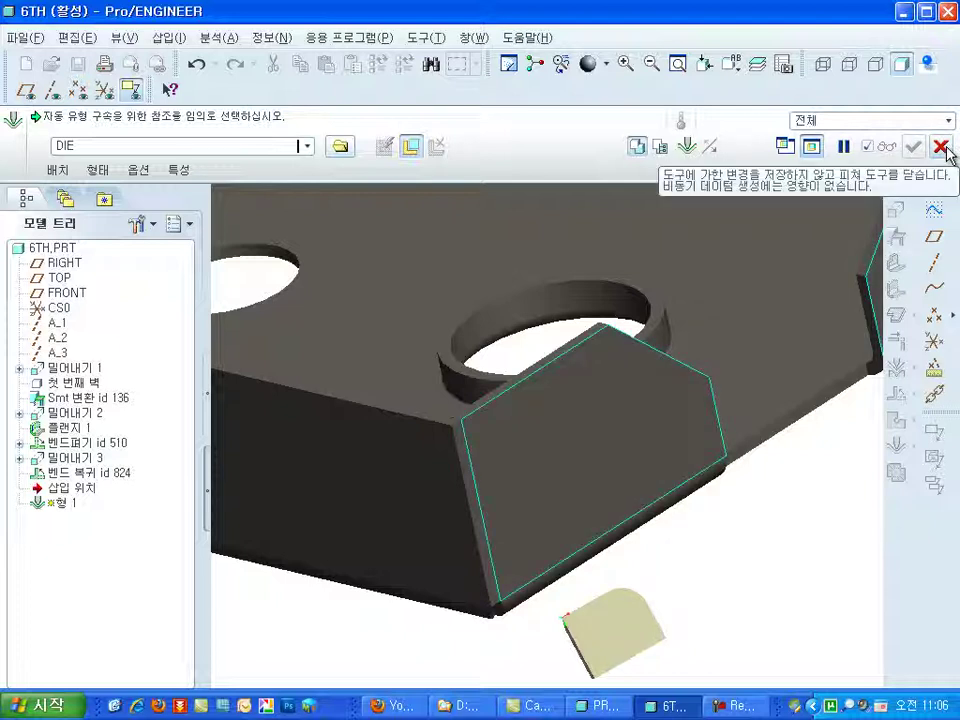
pyautogui.click(941, 148)
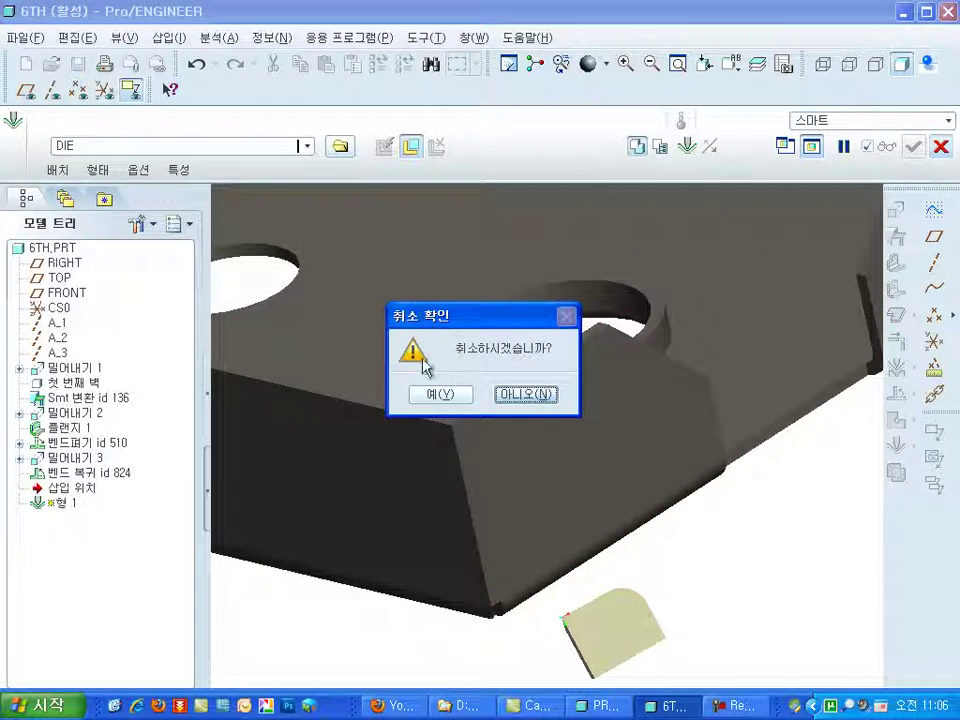
pyautogui.click(438, 394)
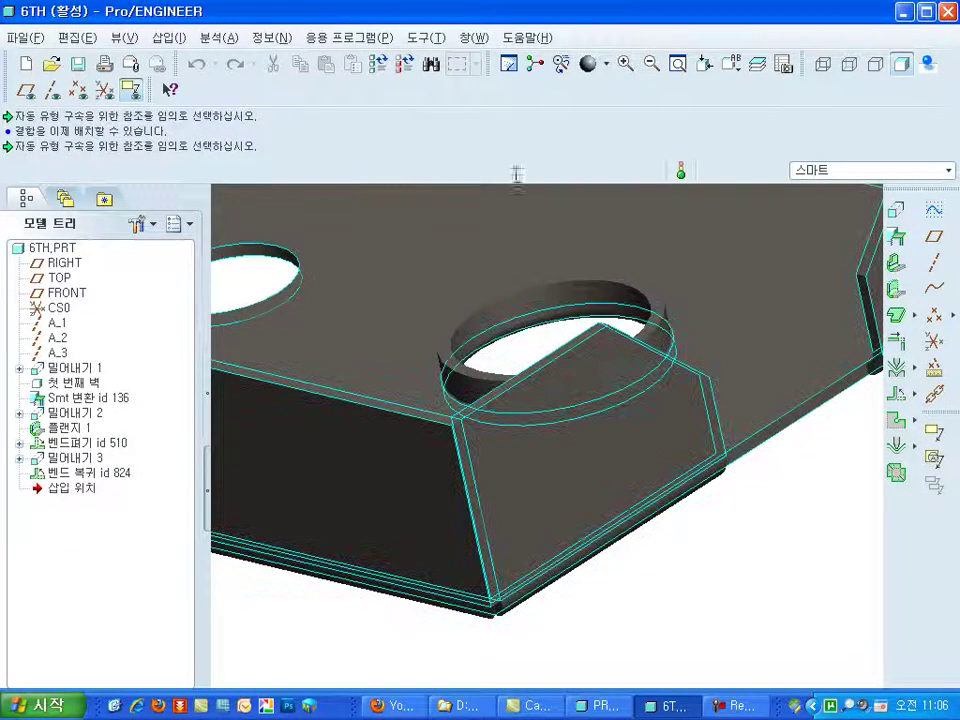
# Step: Open die.prt from the in-session file list
pyautogui.click(471, 38)
pyautogui.click(51, 63)
pyautogui.click(51, 63)
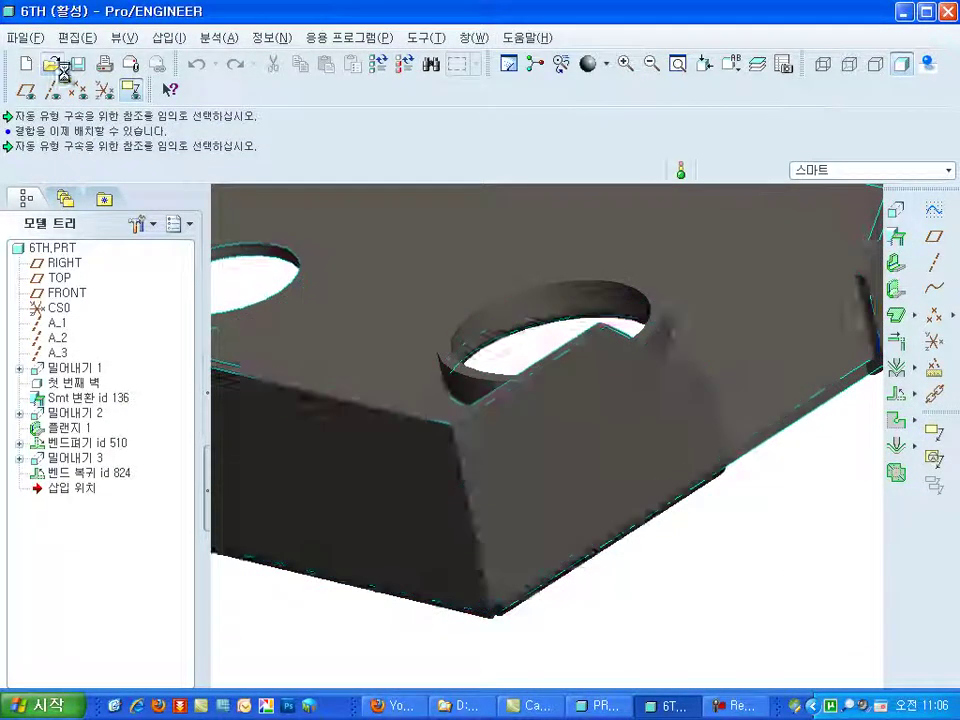
pyautogui.click(155, 262)
pyautogui.doubleClick(270, 258)
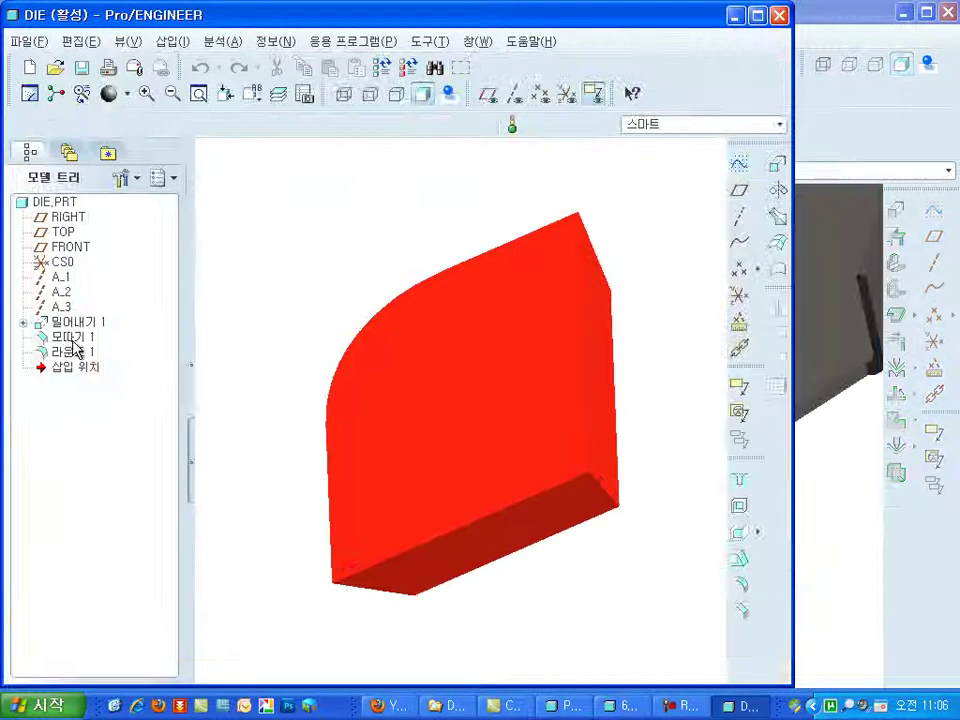
# Step: Inspect chamfer 모따기 1's options, then give the DIE part a brown appearance
pyautogui.click(74, 340)
pyautogui.rightClick(74, 340)
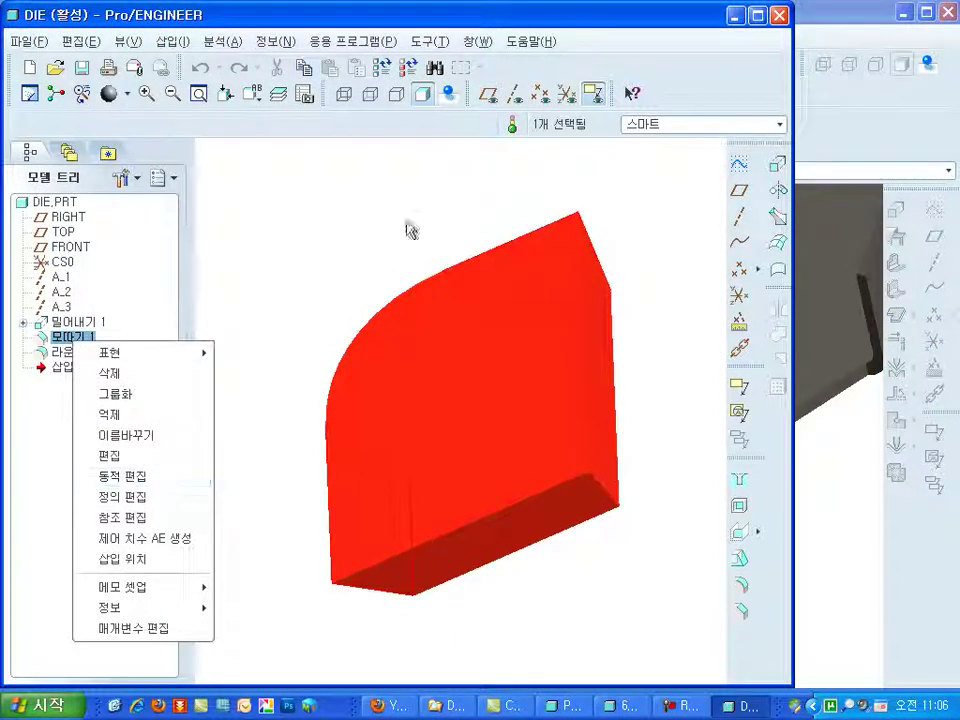
pyautogui.click(426, 146)
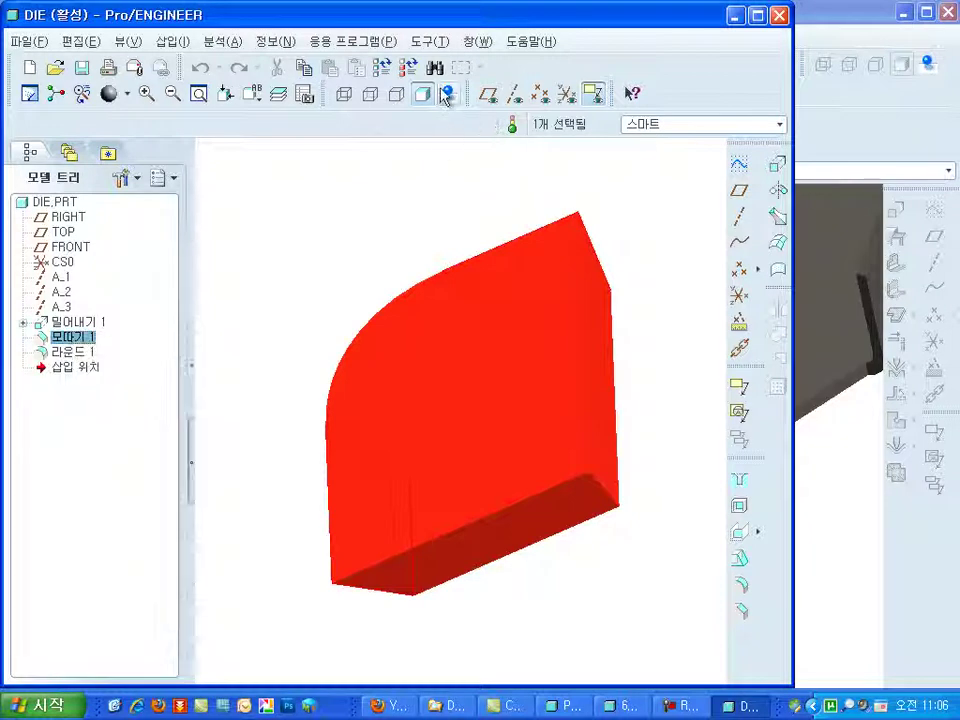
pyautogui.click(127, 93)
pyautogui.click(274, 411)
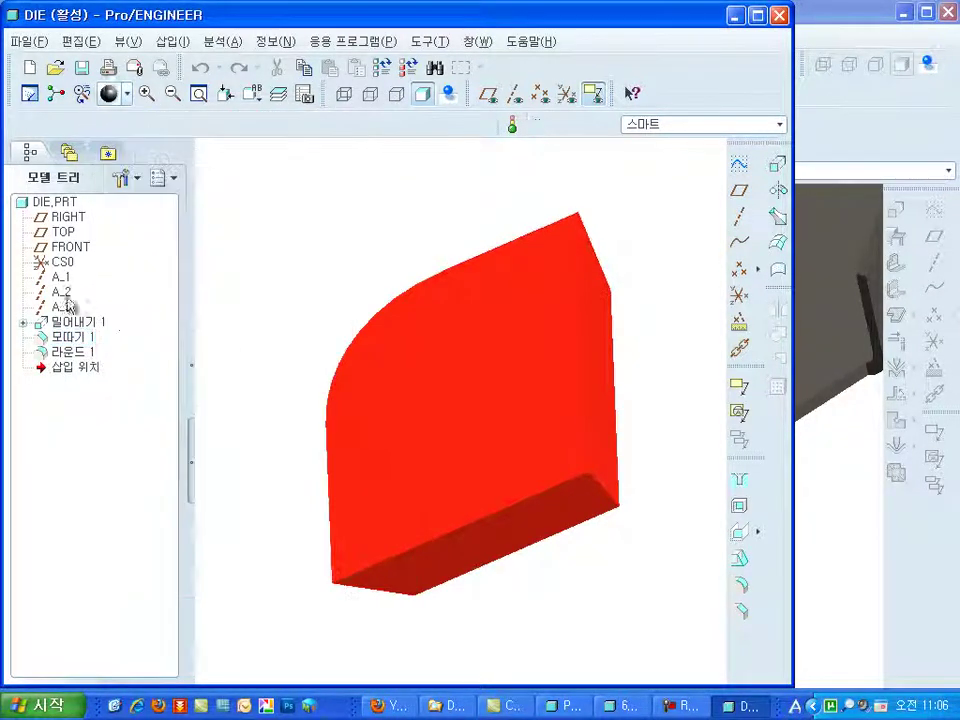
pyautogui.click(54, 203)
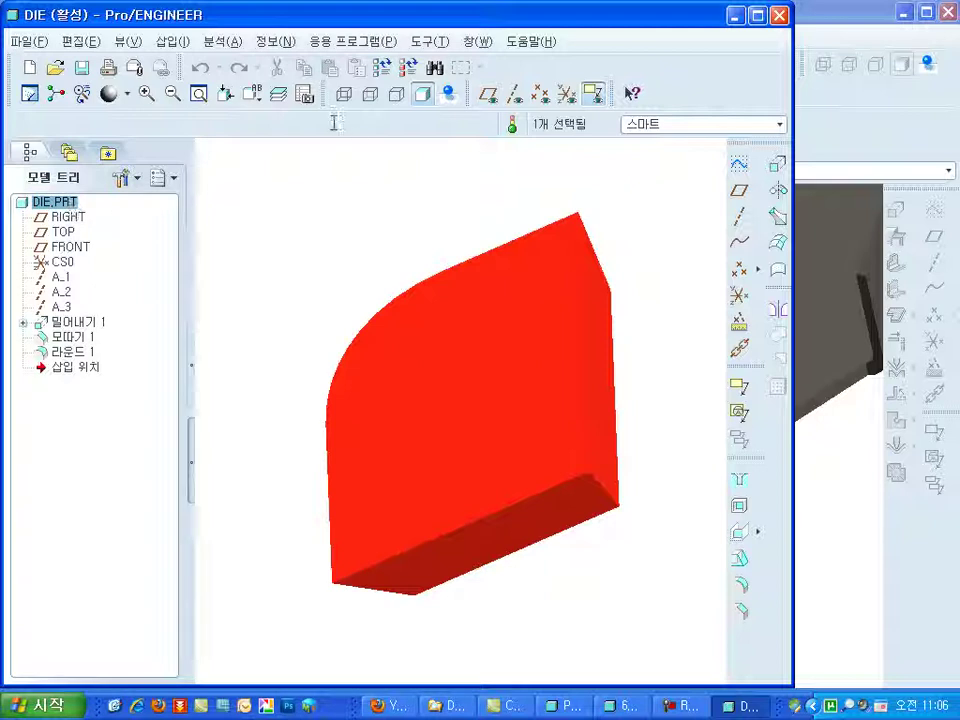
# Step: Finish the brown appearance, move chamfer 모따기 1 onto two new edges, and close DIE
pyautogui.middleClick(124, 110)
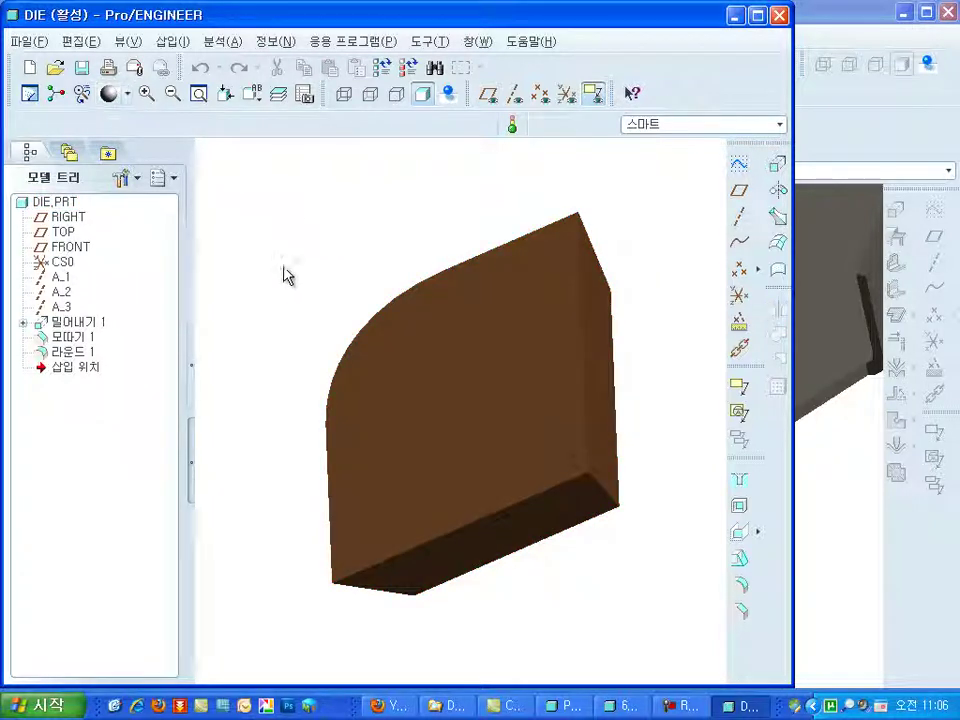
pyautogui.rightClick(75, 343)
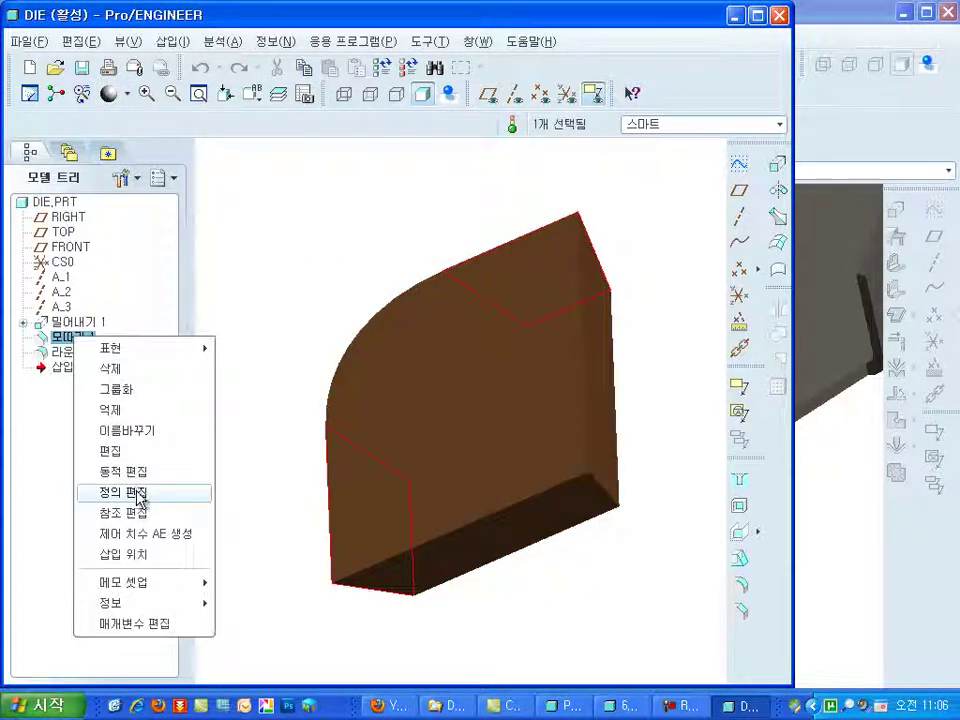
pyautogui.click(136, 493)
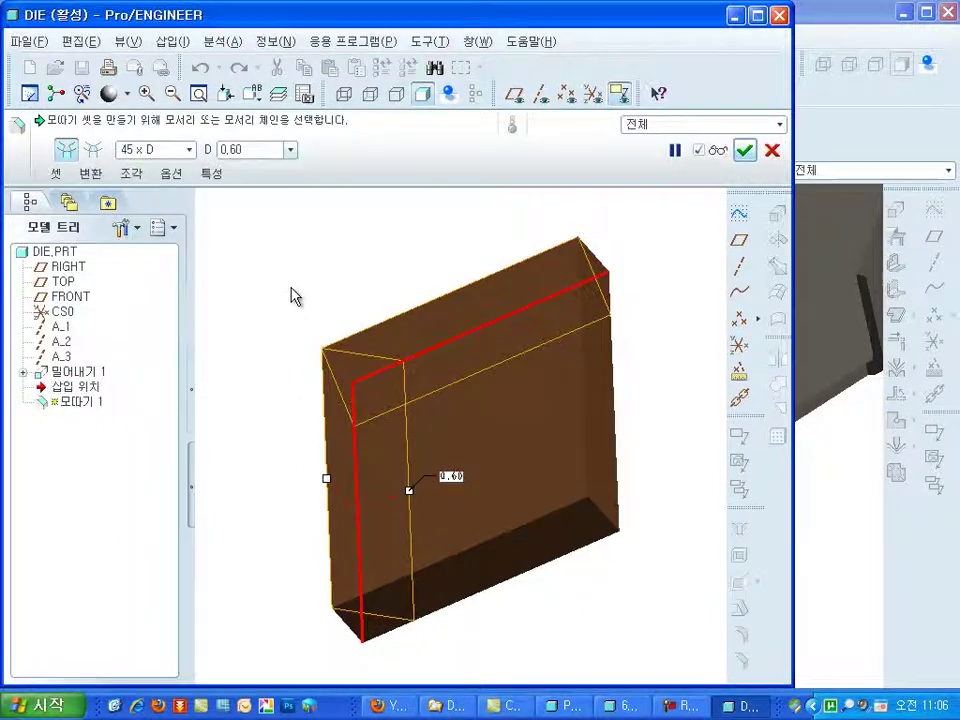
pyautogui.click(418, 430)
pyautogui.click(585, 495)
pyautogui.keyDown('ctrl'); pyautogui.click(580, 463); pyautogui.keyUp('ctrl')
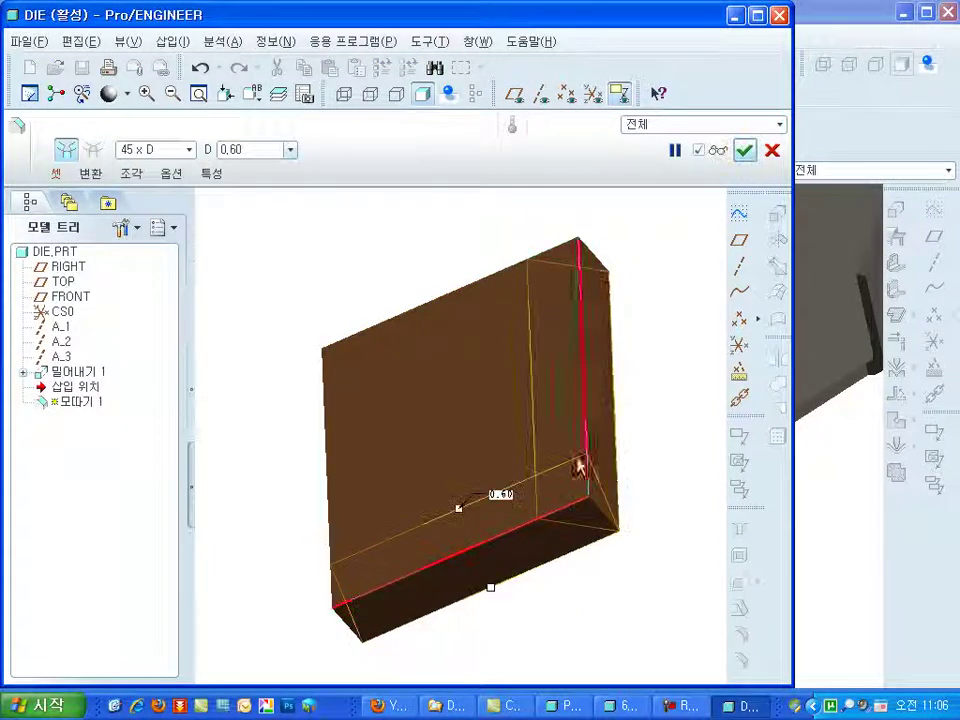
pyautogui.middleClick(418, 450)
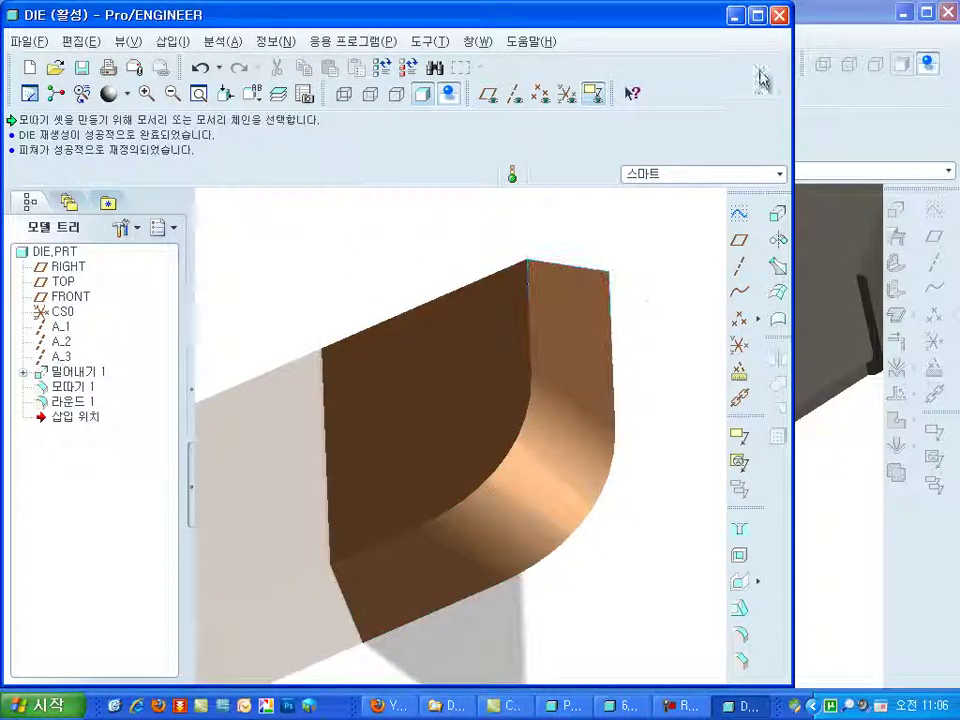
pyautogui.click(838, 166)
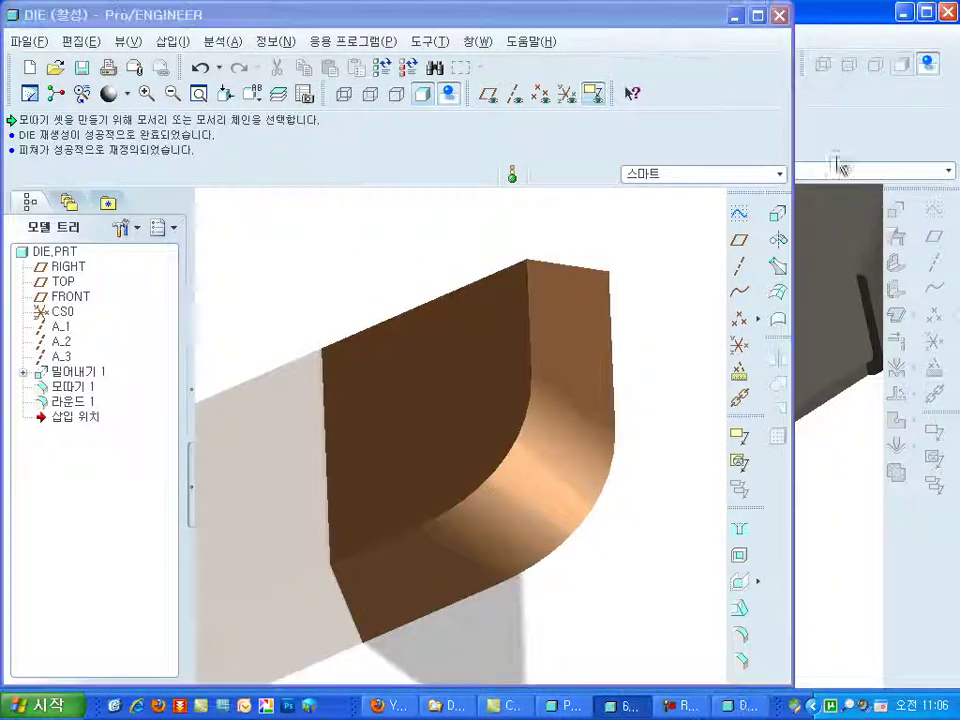
pyautogui.click(779, 15)
# Step: Start a form feature with DIE and move the die onto the box corner
pyautogui.scroll(-6, 720, 515)
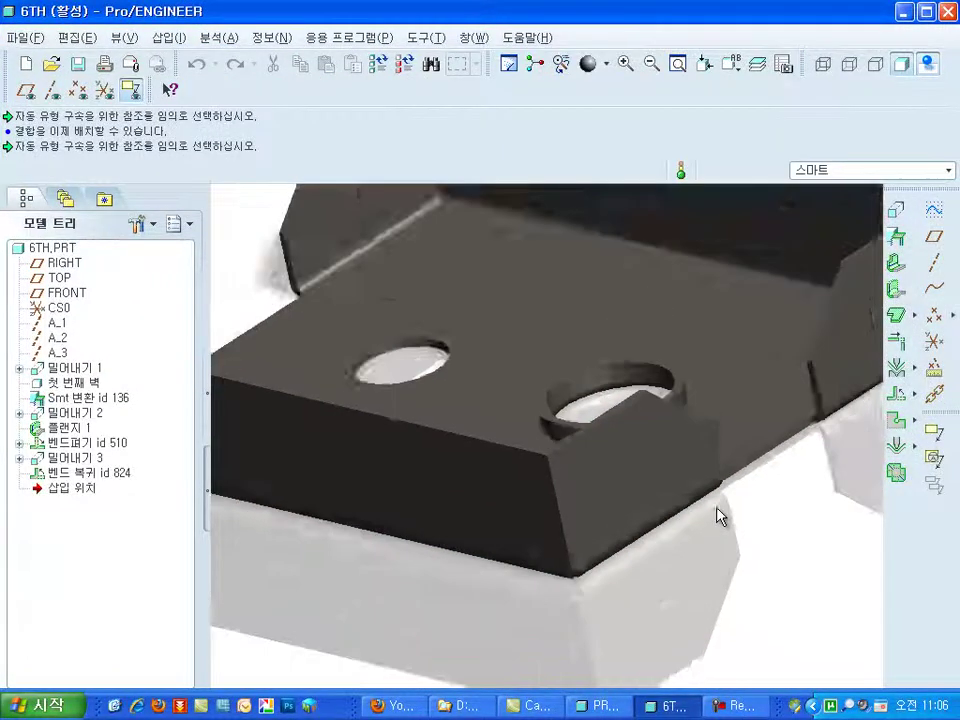
pyautogui.moveTo(722, 514); pyautogui.dragTo(722, 537, button='middle')
pyautogui.scroll(3, 722, 537)
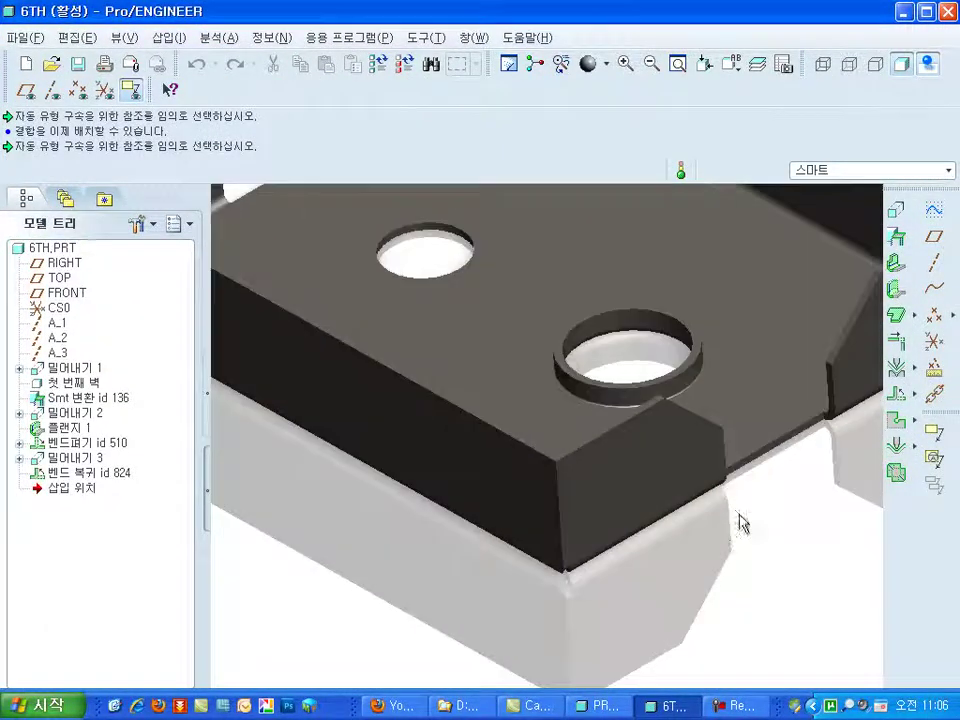
pyautogui.click(897, 445)
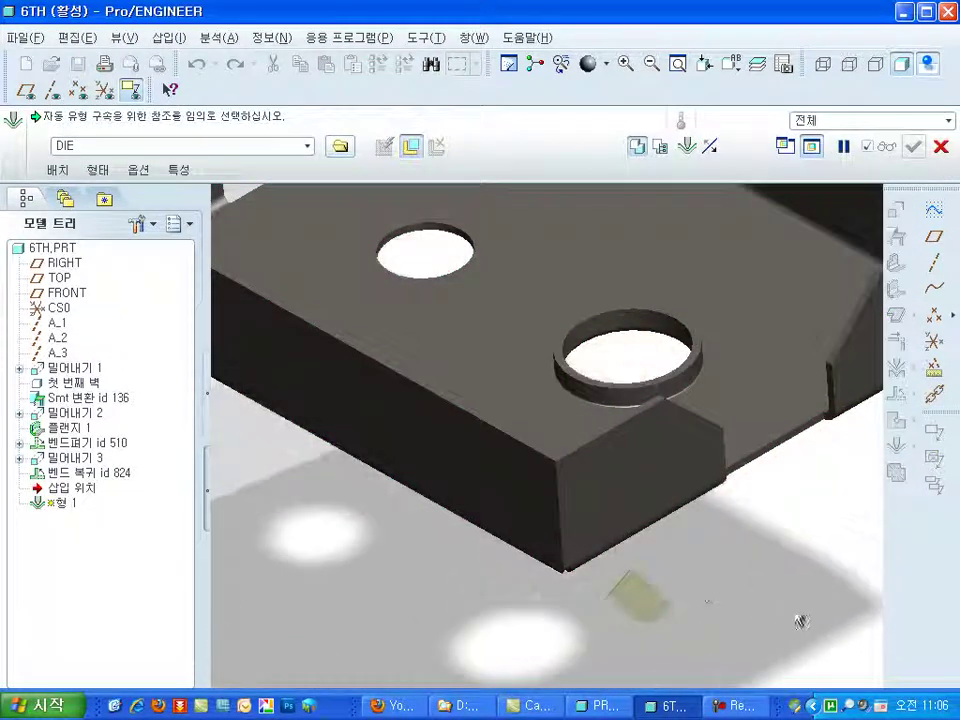
pyautogui.scroll(1, 668, 633)
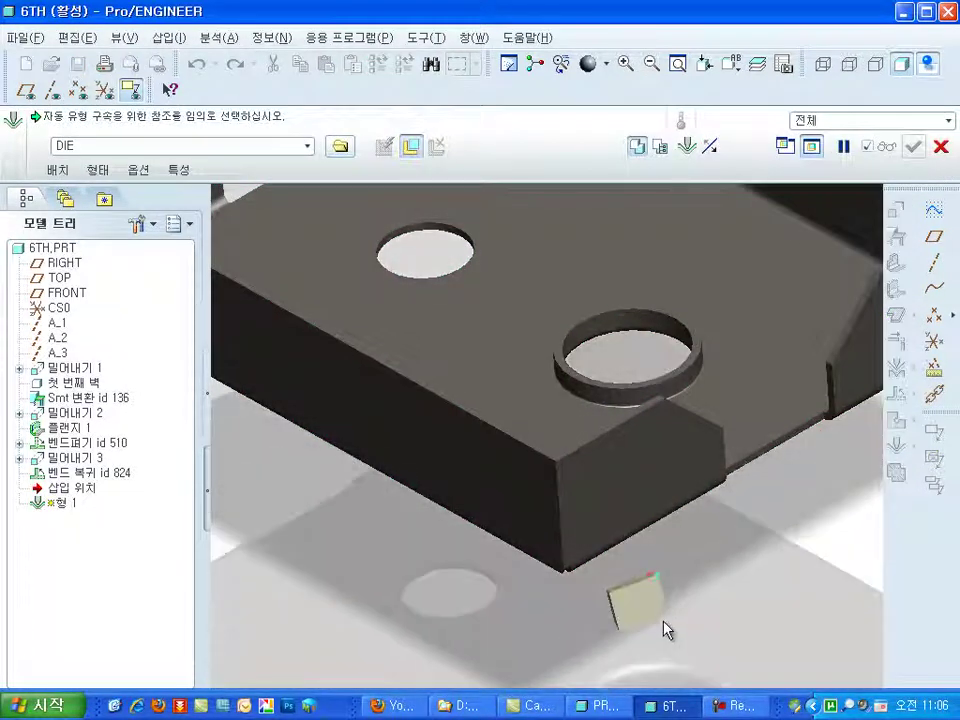
pyautogui.scroll(3, 664, 628)
pyautogui.click(670, 595)
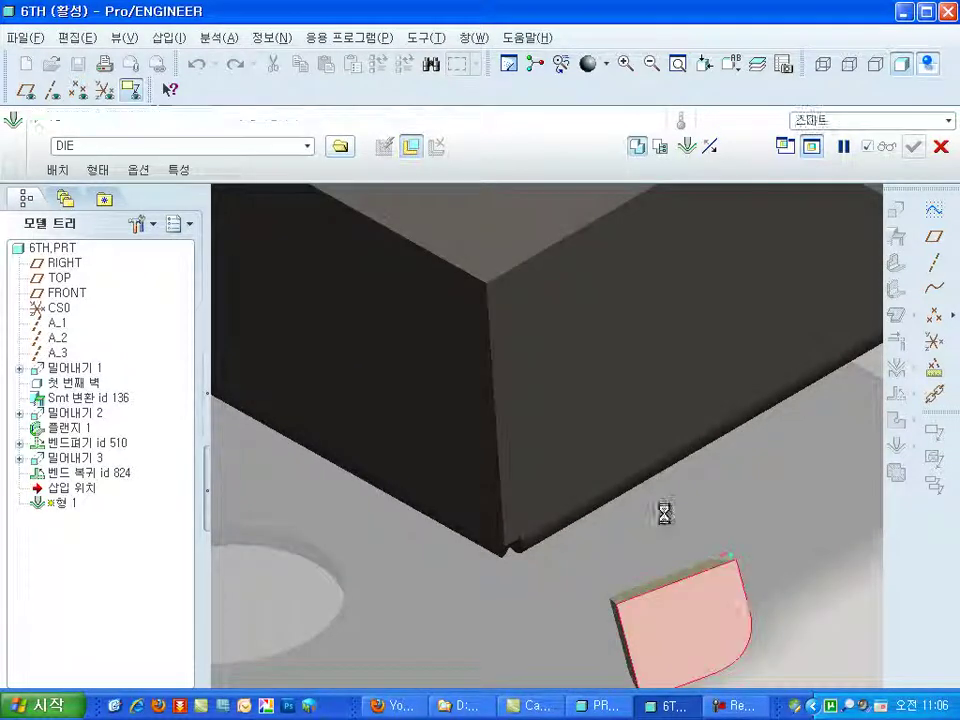
pyautogui.click(600, 290)
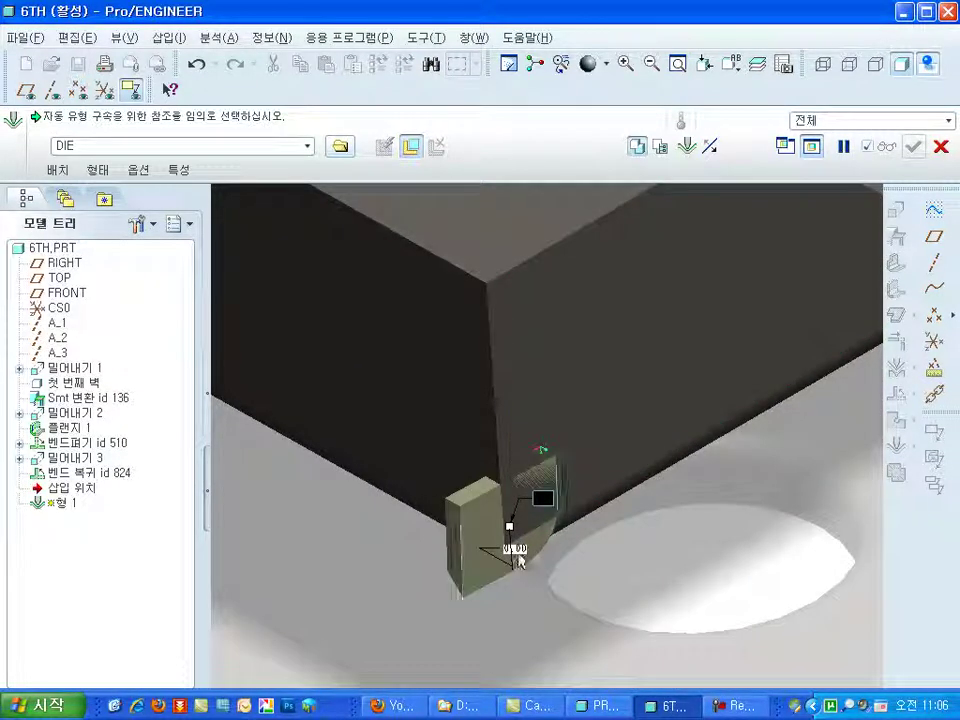
# Step: Make the die's edge coincident (일치) with the box's corner edge
pyautogui.rightClick(516, 534)
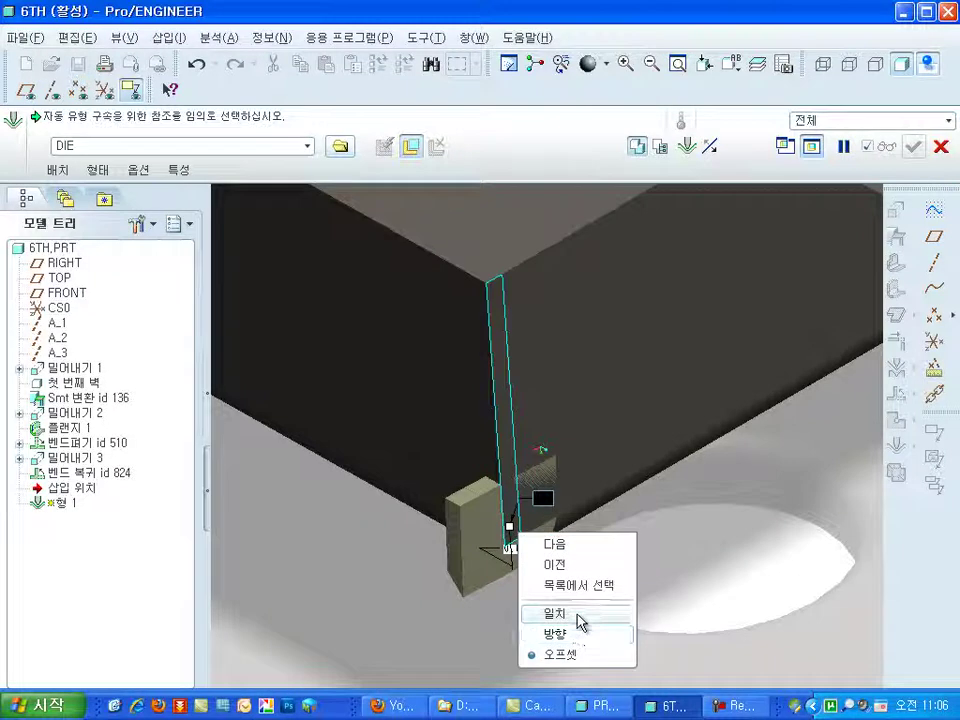
pyautogui.click(551, 614)
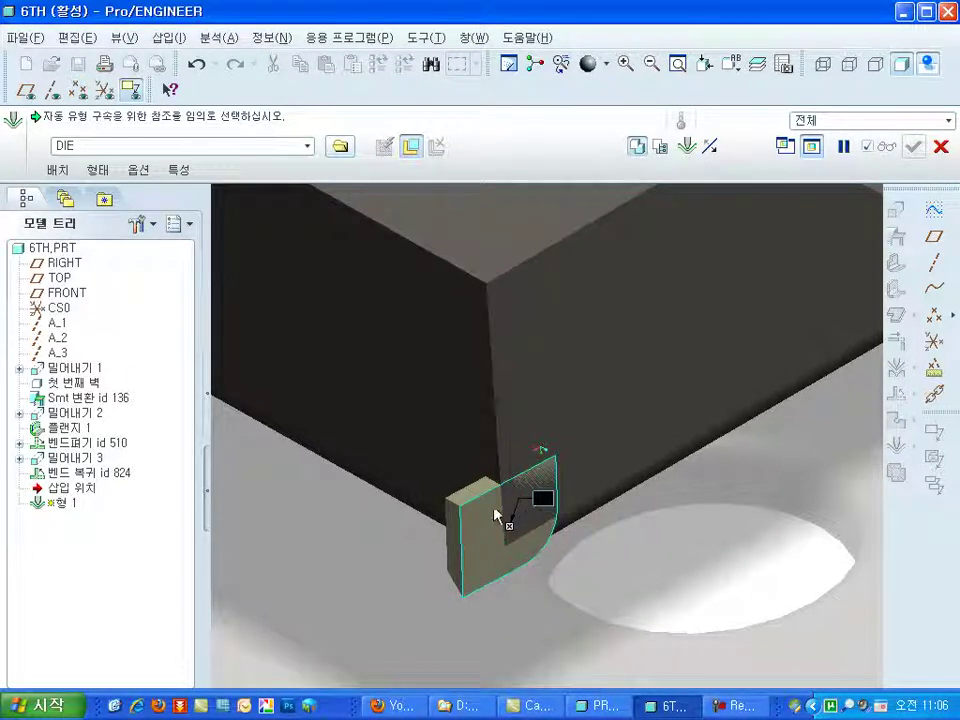
pyautogui.click(456, 512)
pyautogui.scroll(3, 482, 273)
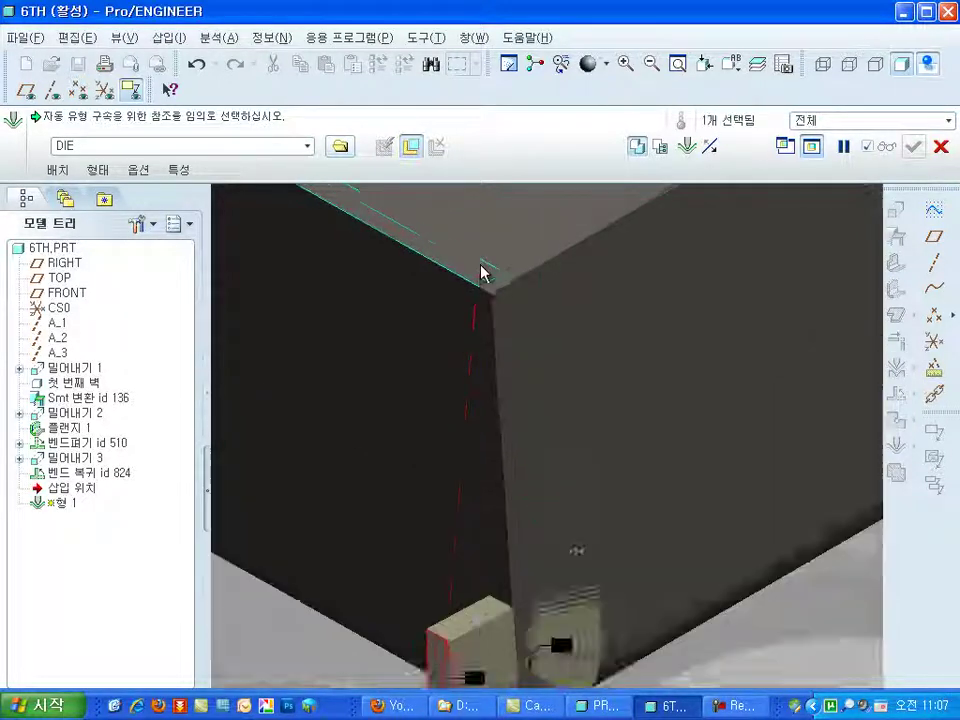
pyautogui.scroll(2, 482, 273)
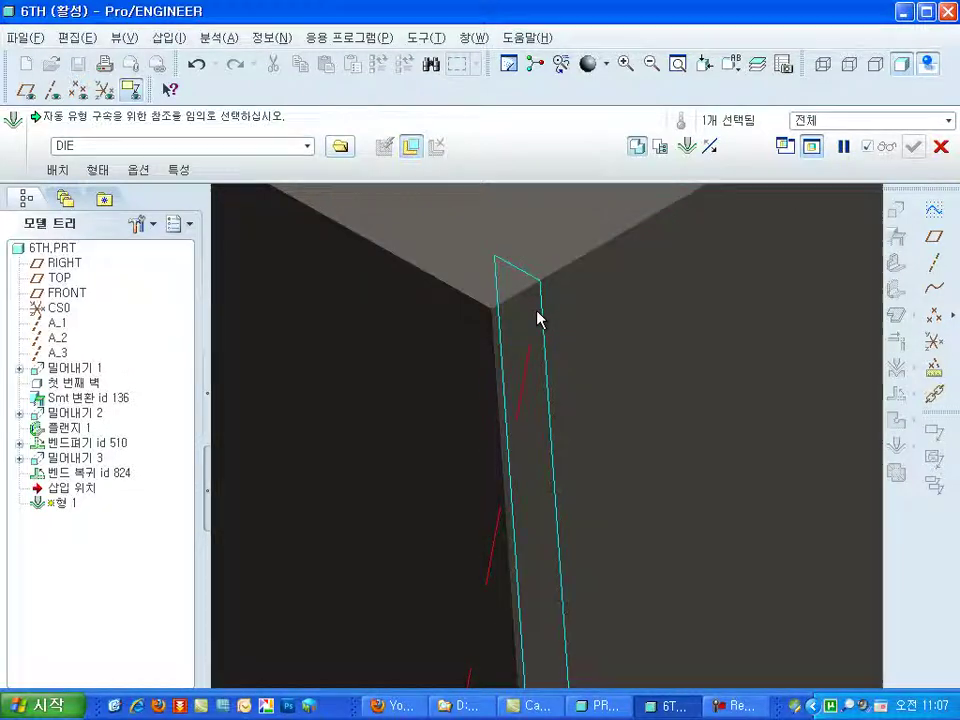
pyautogui.scroll(-5, 568, 370)
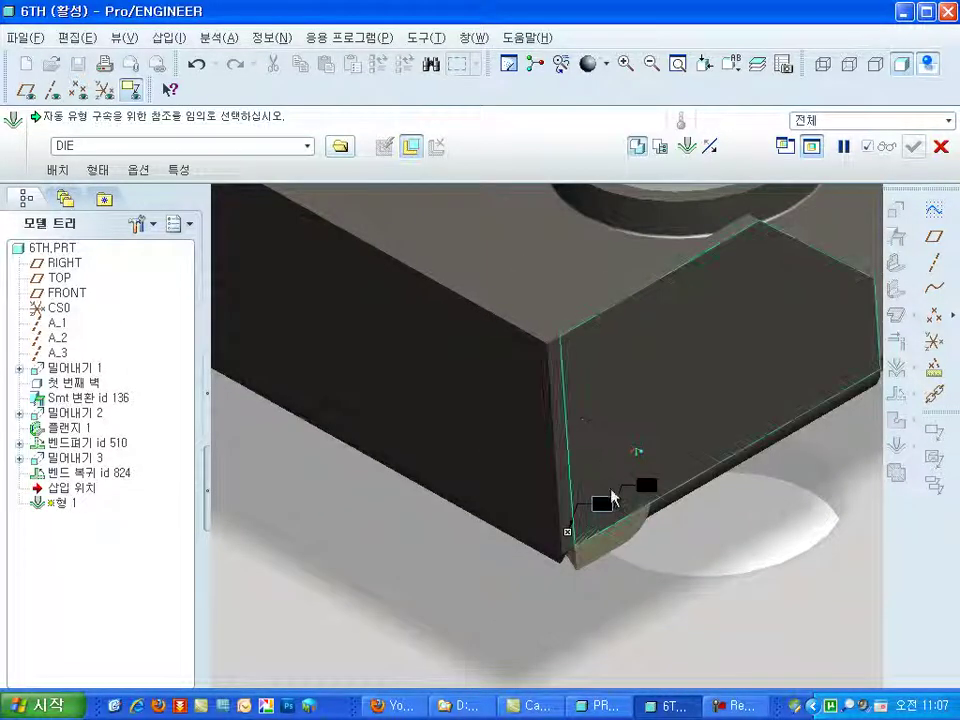
pyautogui.click(653, 542)
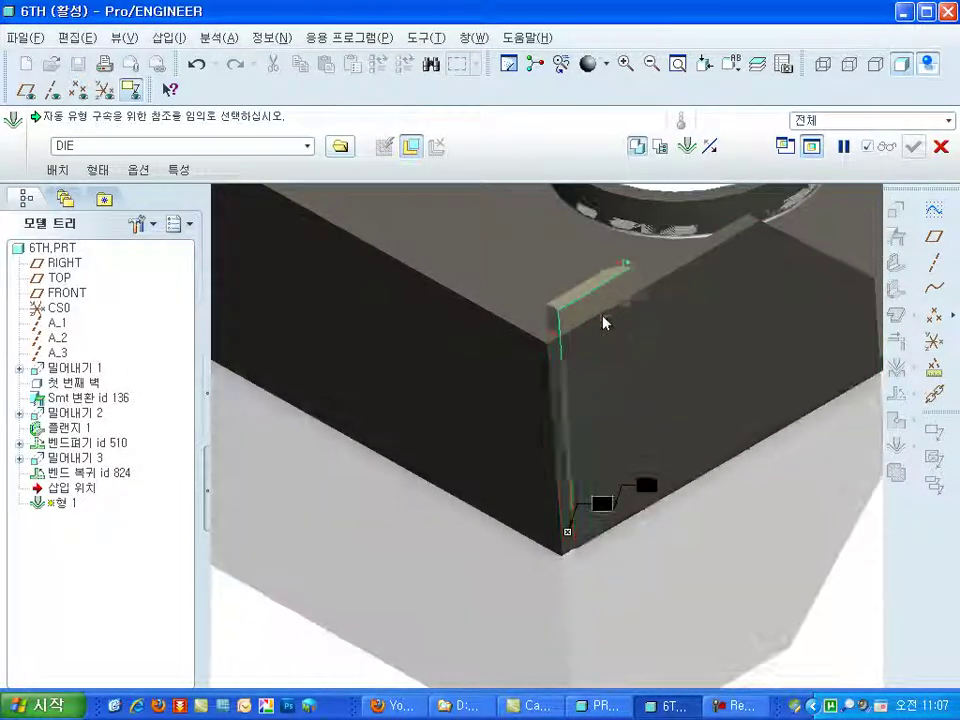
# Step: Align the die's top face with the box's top surface
pyautogui.scroll(2, 604, 322)
pyautogui.click(556, 268)
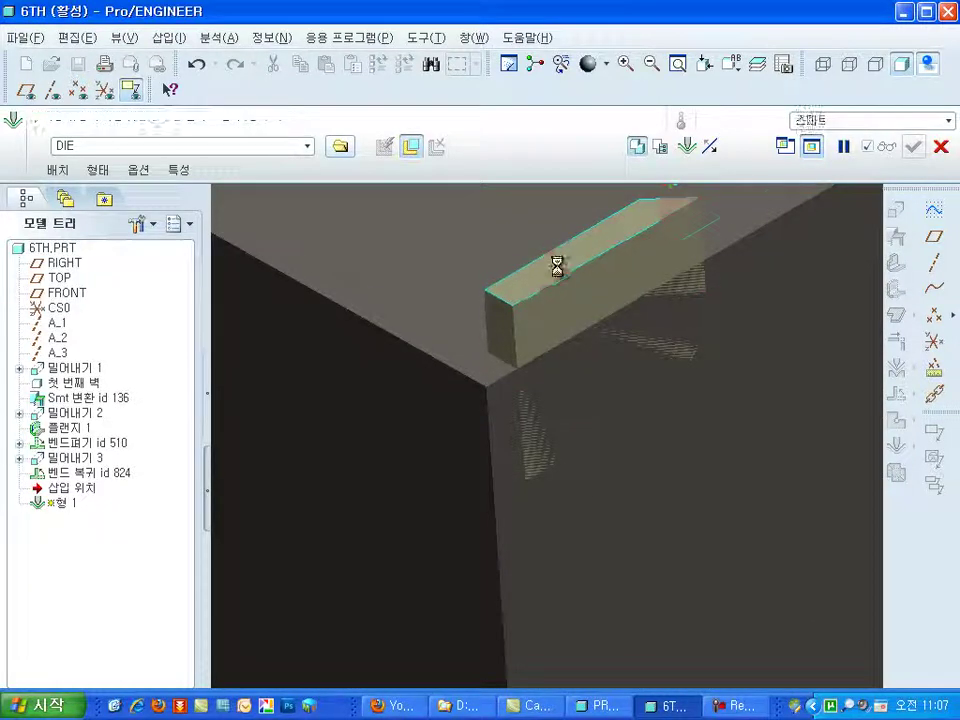
pyautogui.click(729, 254)
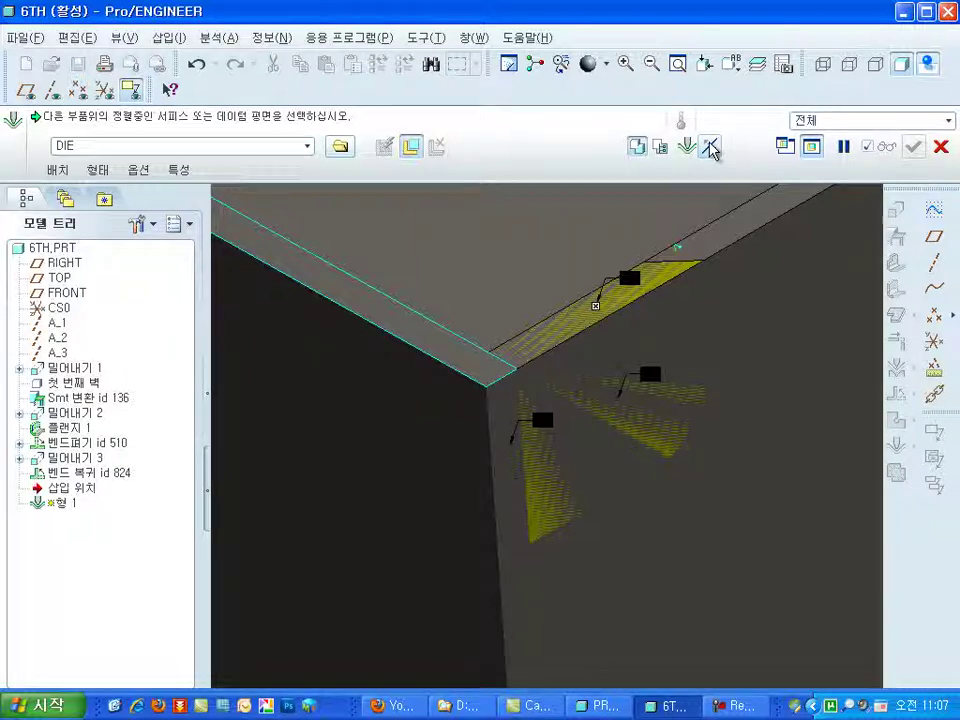
# Step: Select the matching top surface and review the form's placement and shape settings
pyautogui.click(710, 147)
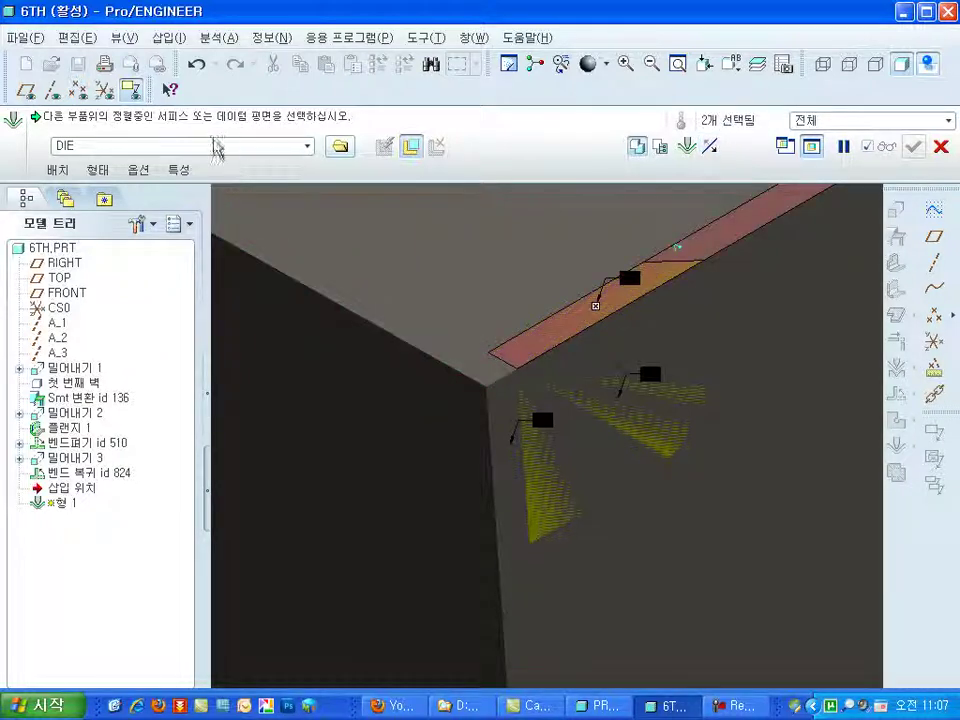
pyautogui.click(57, 170)
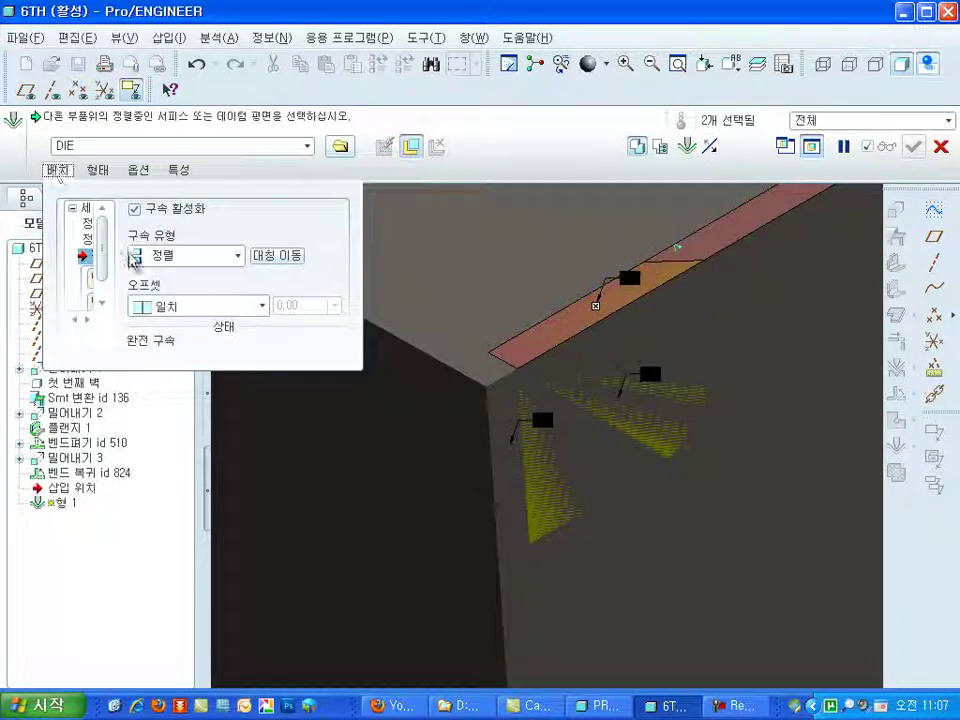
pyautogui.click(89, 320)
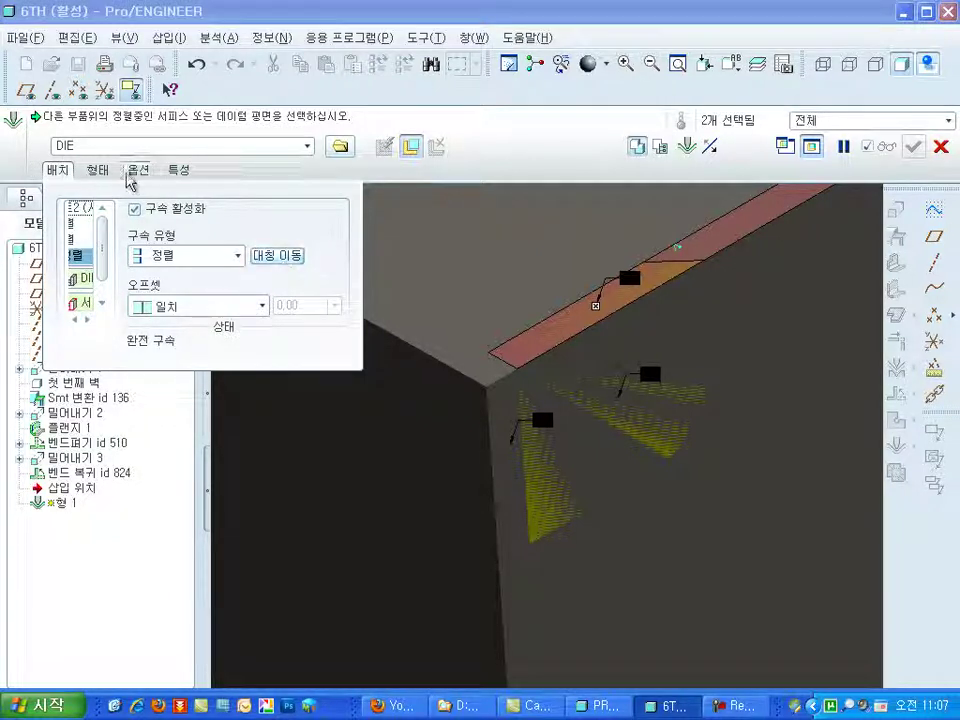
pyautogui.click(96, 170)
pyautogui.click(139, 171)
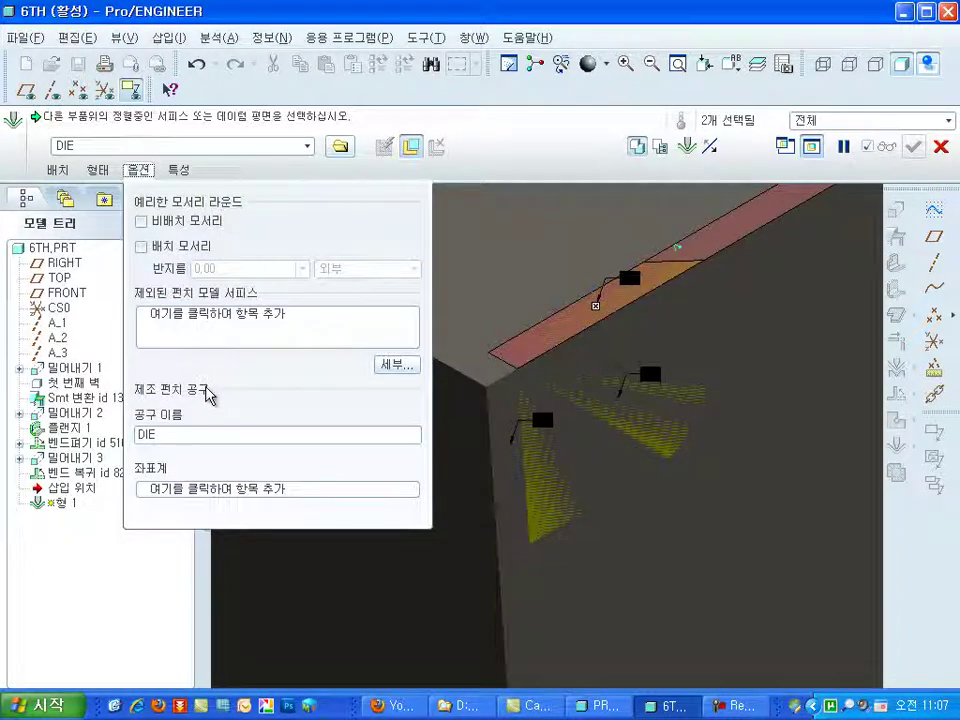
# Step: Toggle 배치 모서리 rounding on and off, then discard the form feature
pyautogui.click(143, 246)
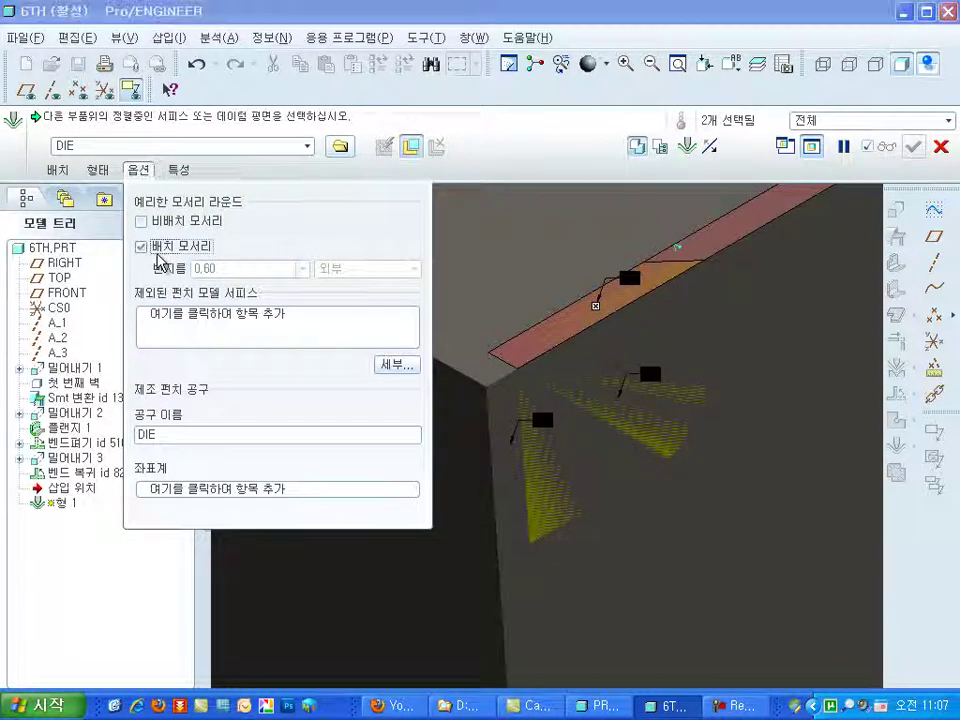
pyautogui.click(143, 246)
pyautogui.click(147, 250)
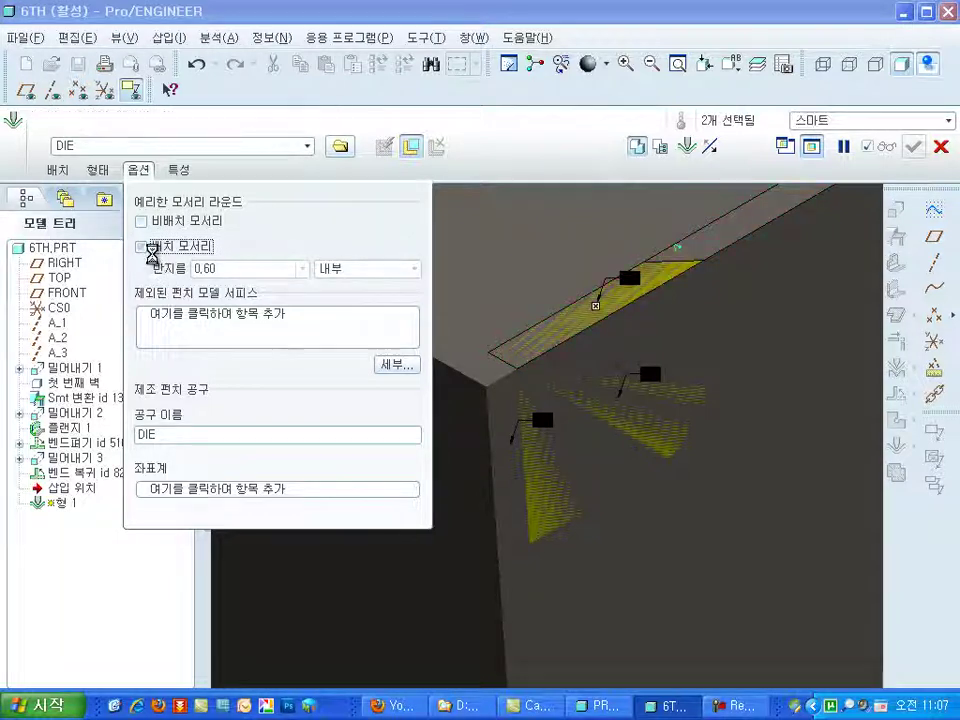
pyautogui.click(147, 243)
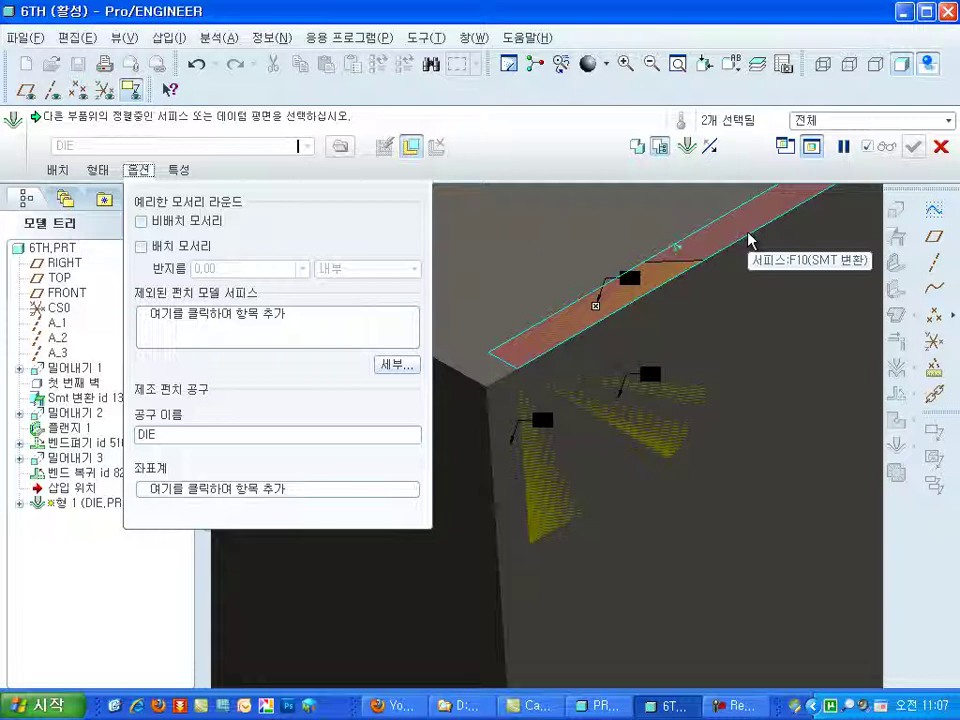
pyautogui.click(940, 147)
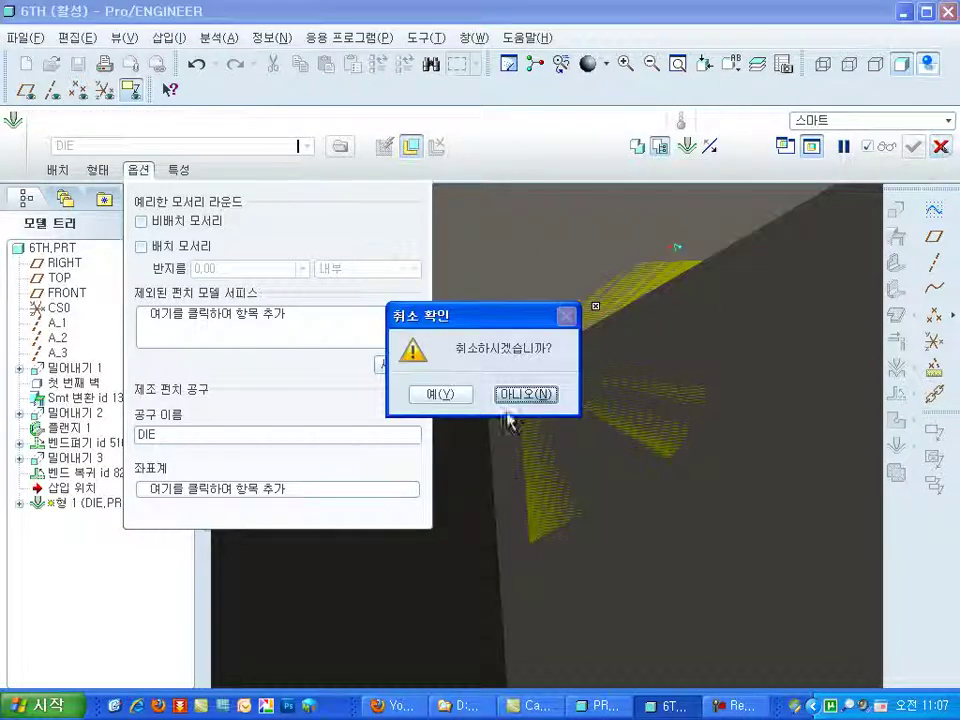
pyautogui.click(450, 397)
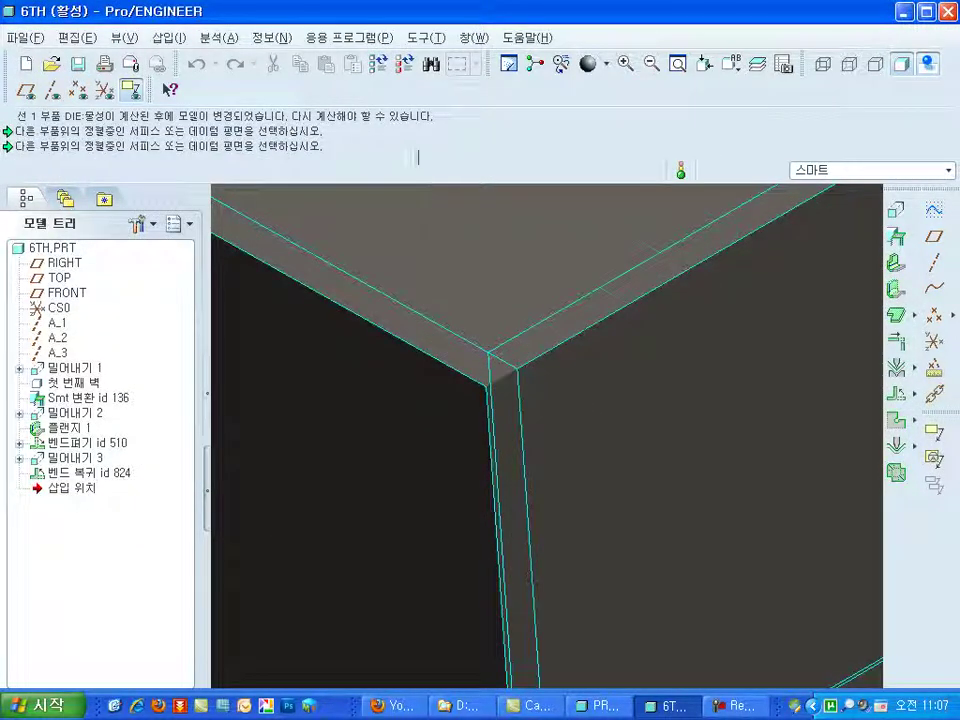
# Step: Open die.prt from the in-session parts in its own window
pyautogui.click(468, 40)
pyautogui.click(343, 456)
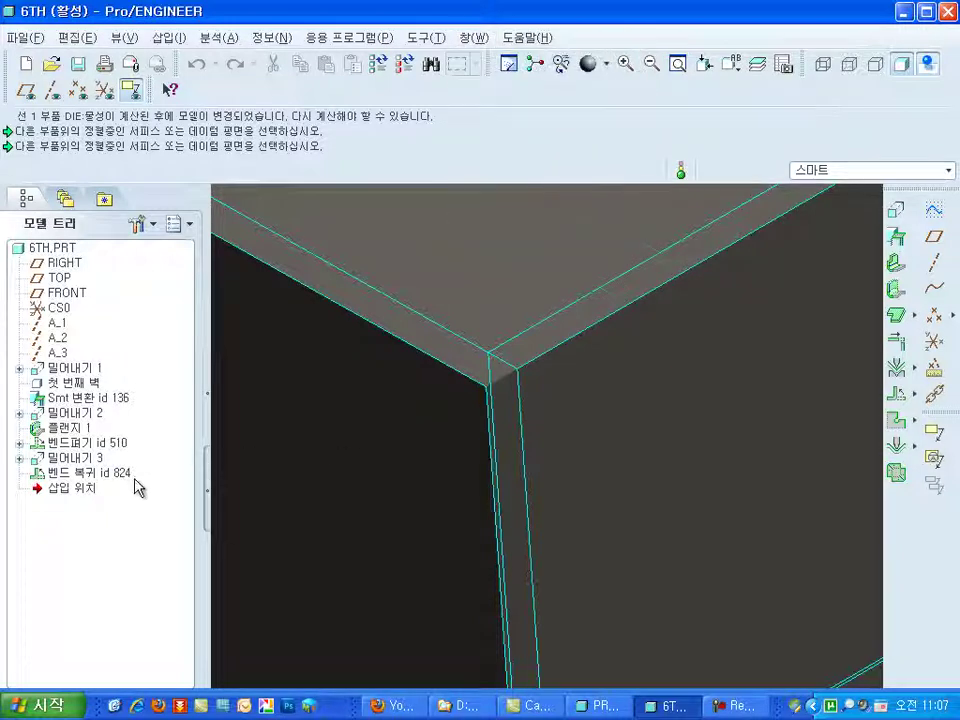
pyautogui.click(55, 66)
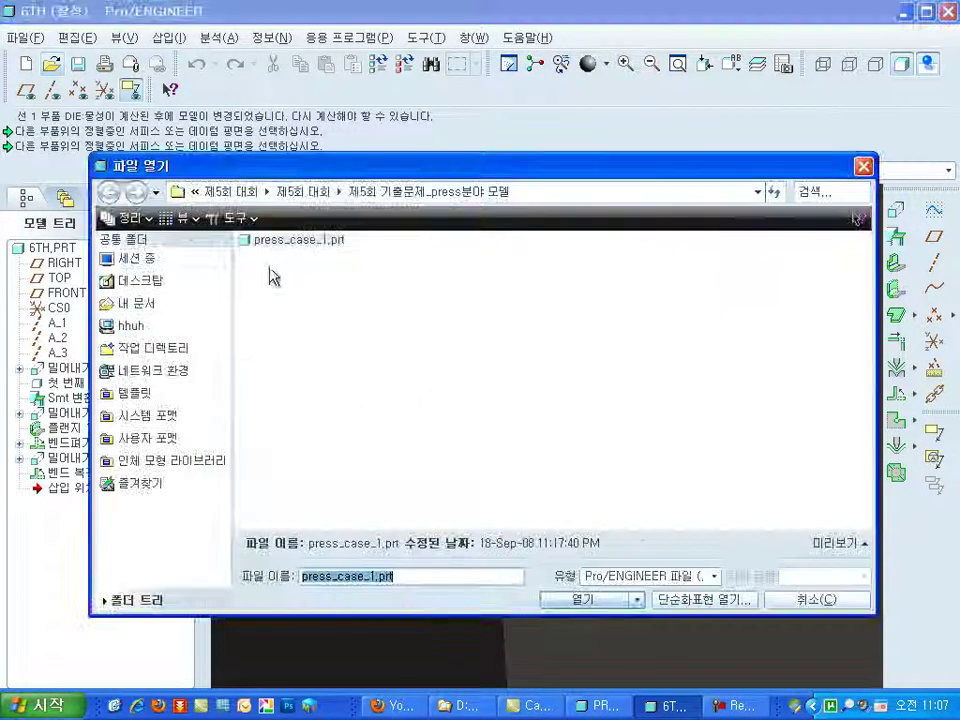
pyautogui.click(172, 282)
pyautogui.click(137, 258)
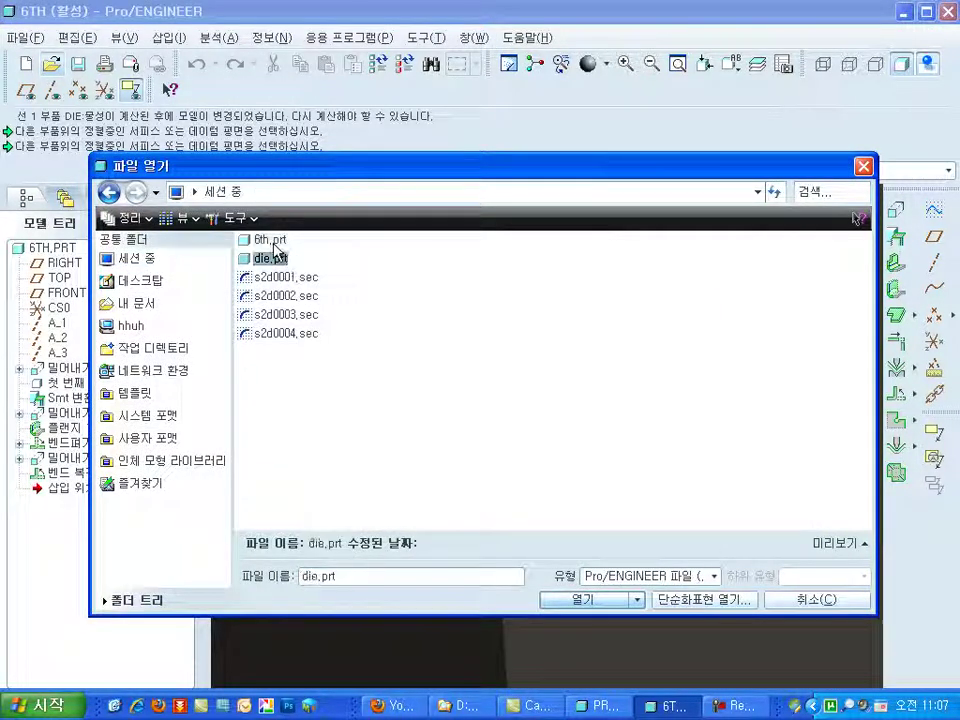
pyautogui.doubleClick(270, 258)
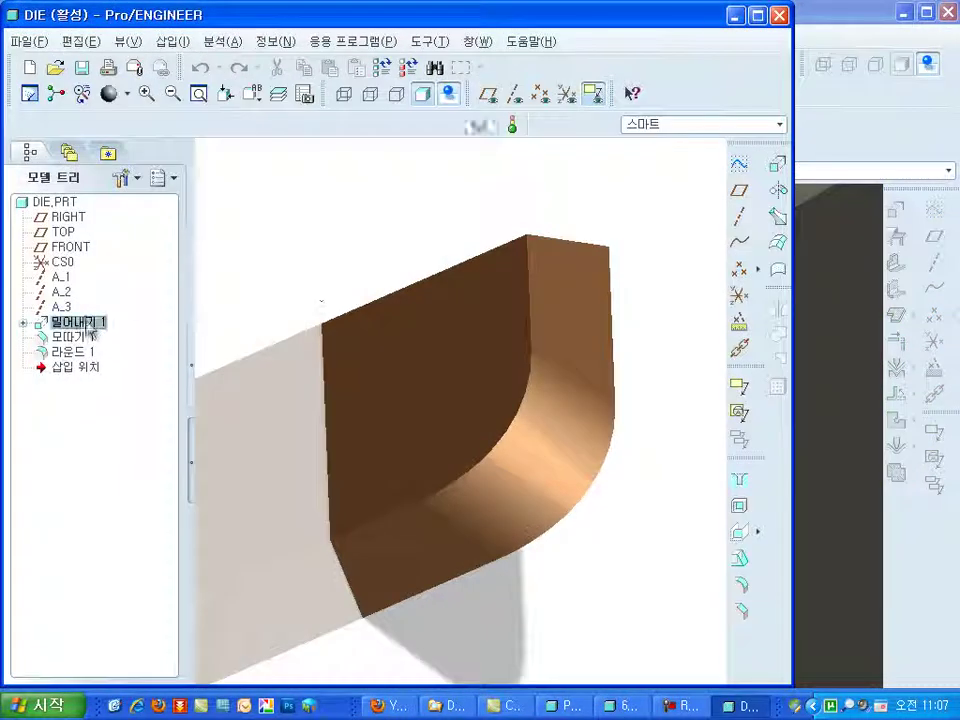
# Step: Shorten the DIE's 밀어내기 1 extrusion depth to 2 and regenerate
pyautogui.rightClick(91, 330)
pyautogui.click(122, 435)
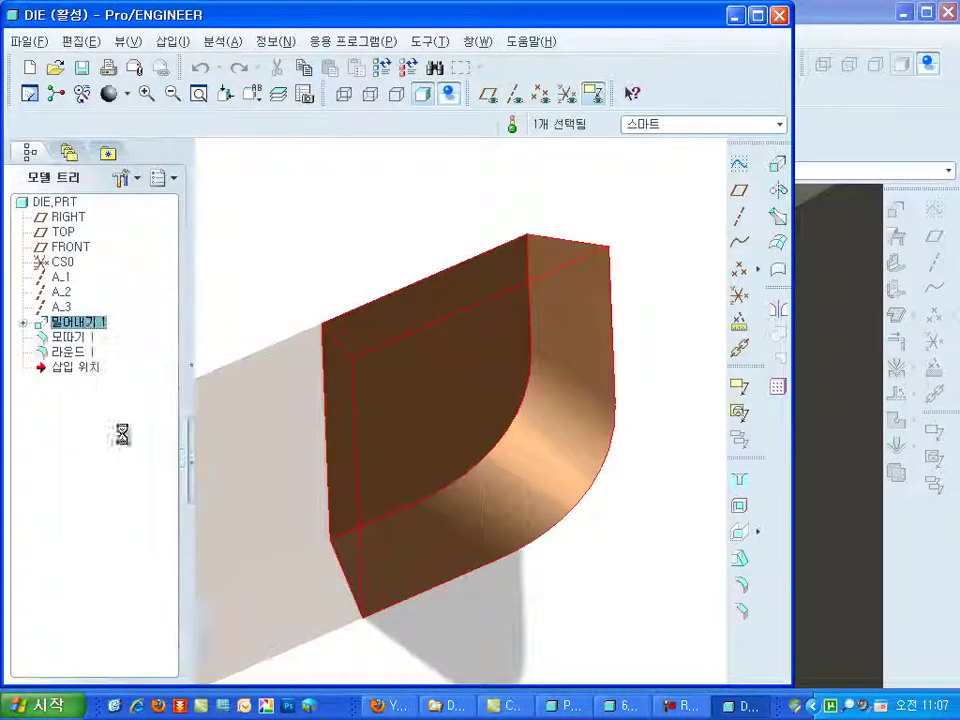
pyautogui.doubleClick(487, 583)
pyautogui.write('2')
pyautogui.press('Return')
pyautogui.hotkey('ctrl', 'g')
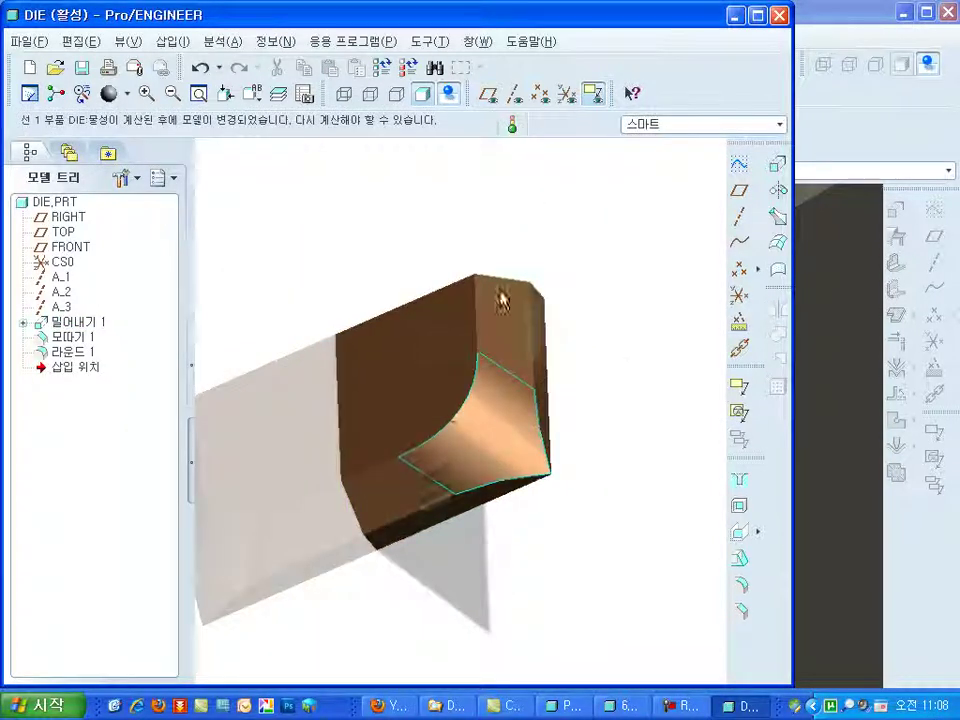
pyautogui.moveTo(499, 300); pyautogui.dragTo(620, 340, button='middle')
# Step: Resize the 모따기 1 chamfer, then return to the 6TH box window
pyautogui.click(72, 336)
pyautogui.rightClick(72, 336)
pyautogui.click(96, 452)
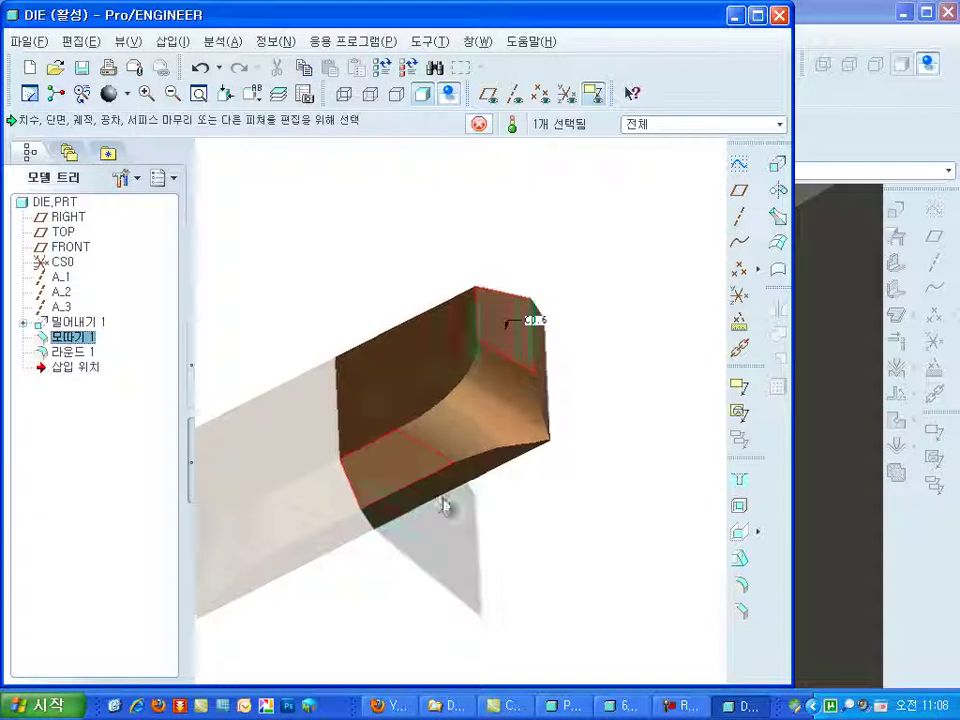
pyautogui.doubleClick(535, 320)
pyautogui.press('Return')
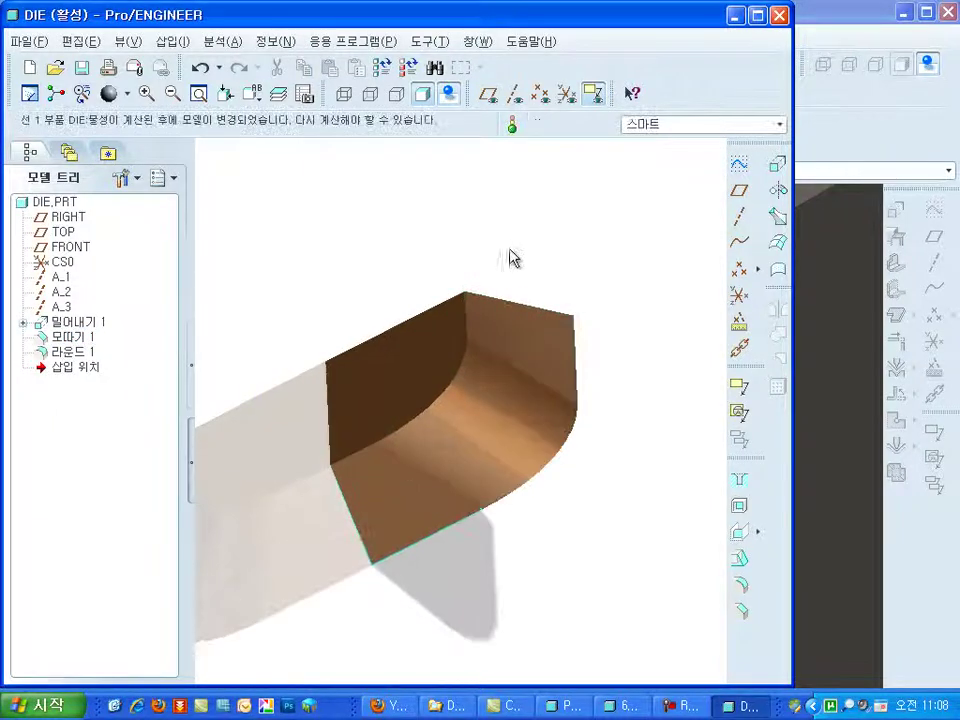
pyautogui.click(476, 41)
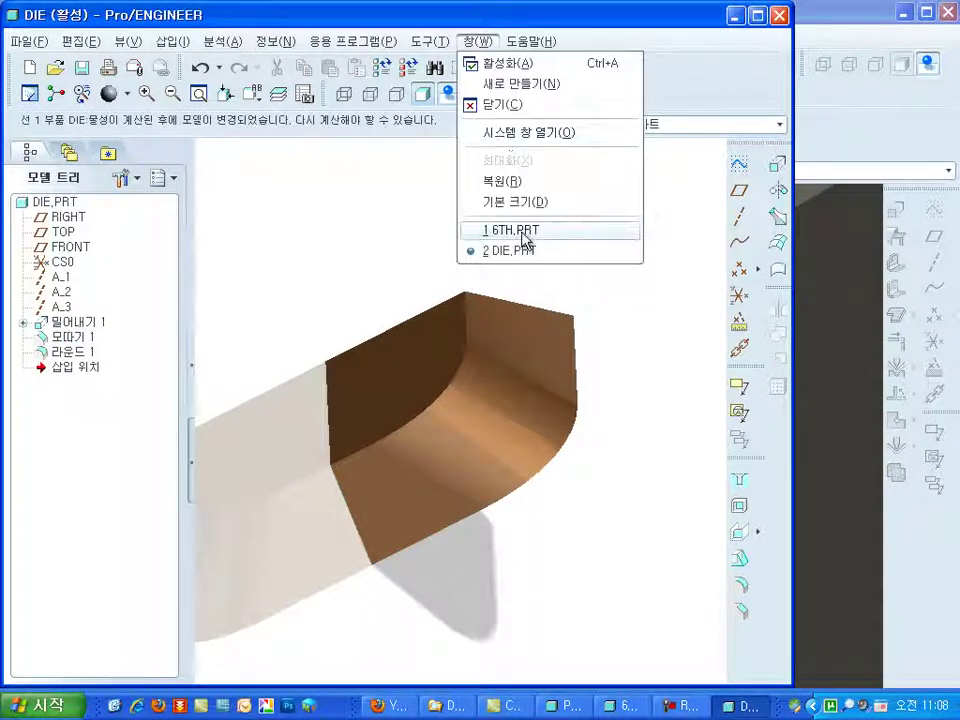
pyautogui.click(524, 240)
# Step: Start a DIE form on the 6TH box and align the die's top edge with the box's top edge
pyautogui.scroll(-3, 601, 347)
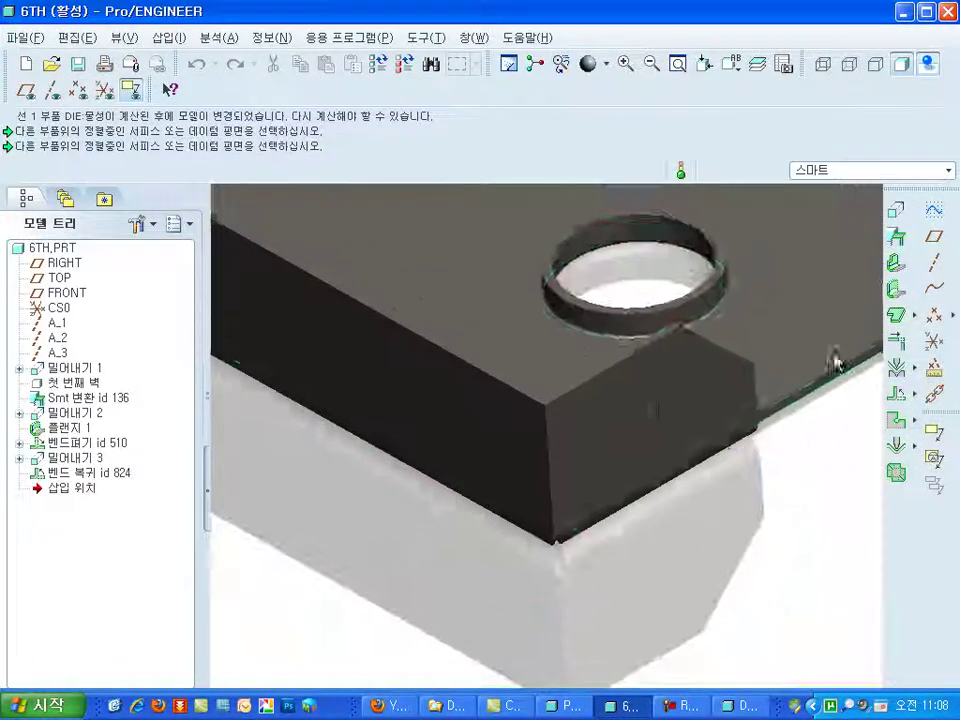
pyautogui.click(896, 474)
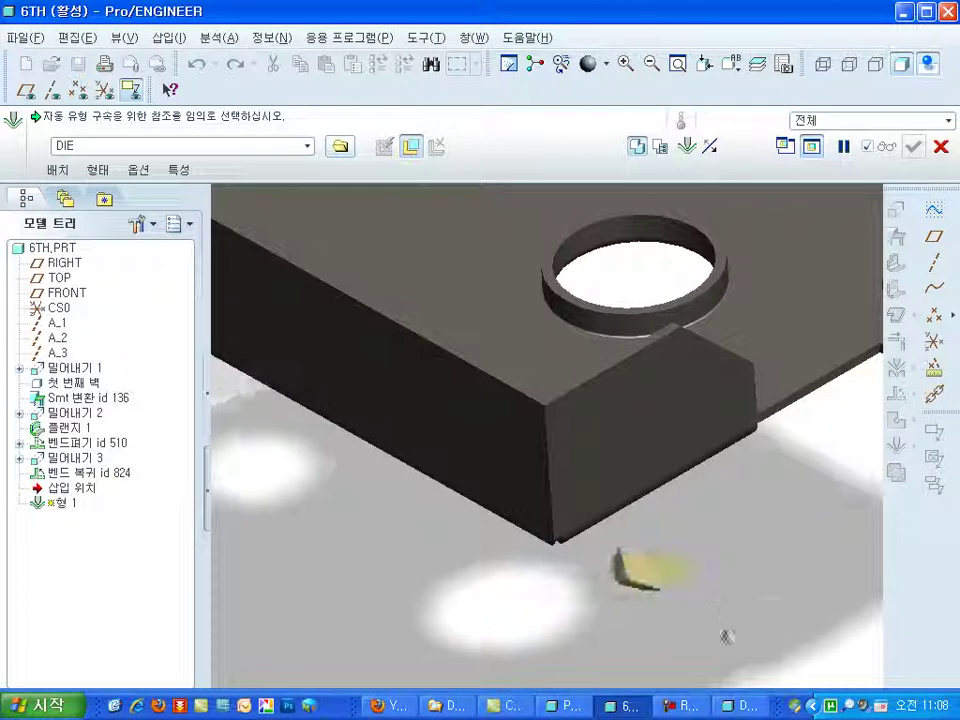
pyautogui.scroll(-2, 604, 549)
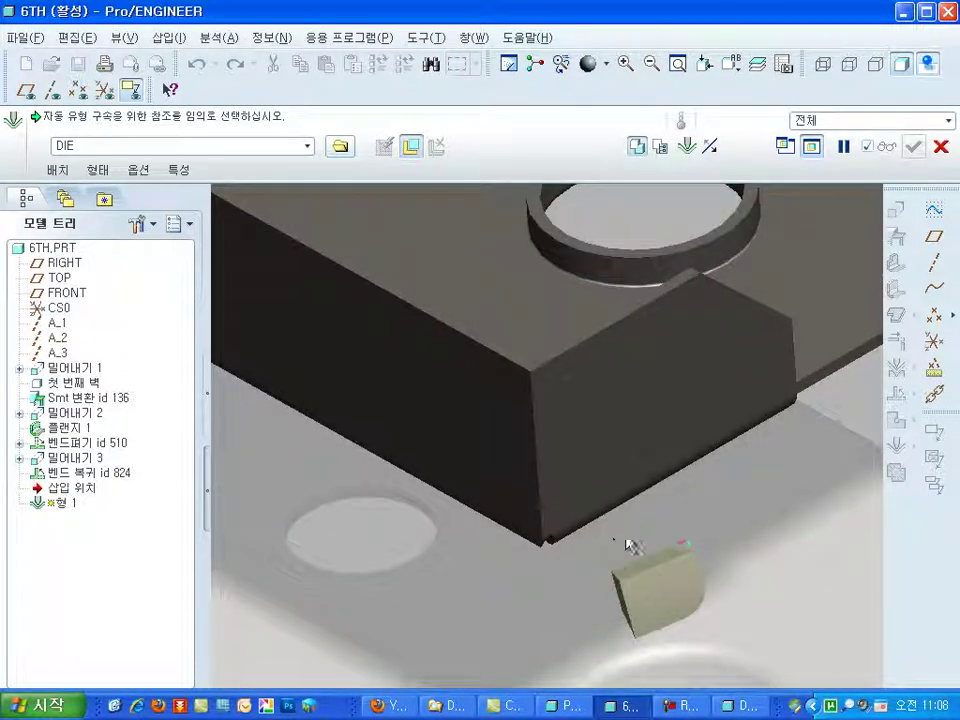
pyautogui.click(538, 393)
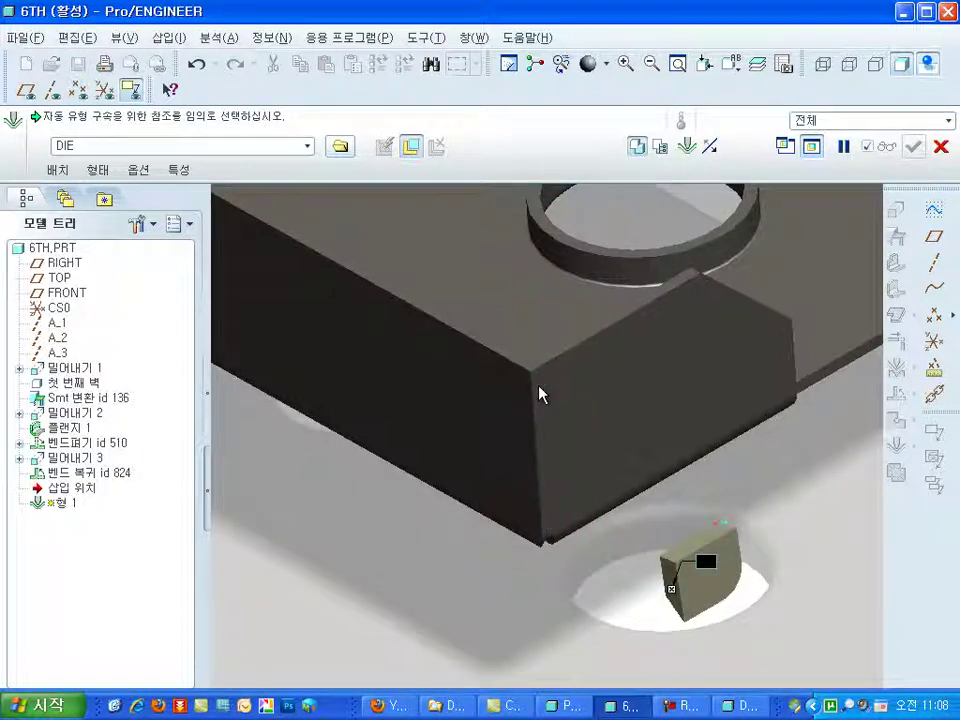
pyautogui.click(697, 540)
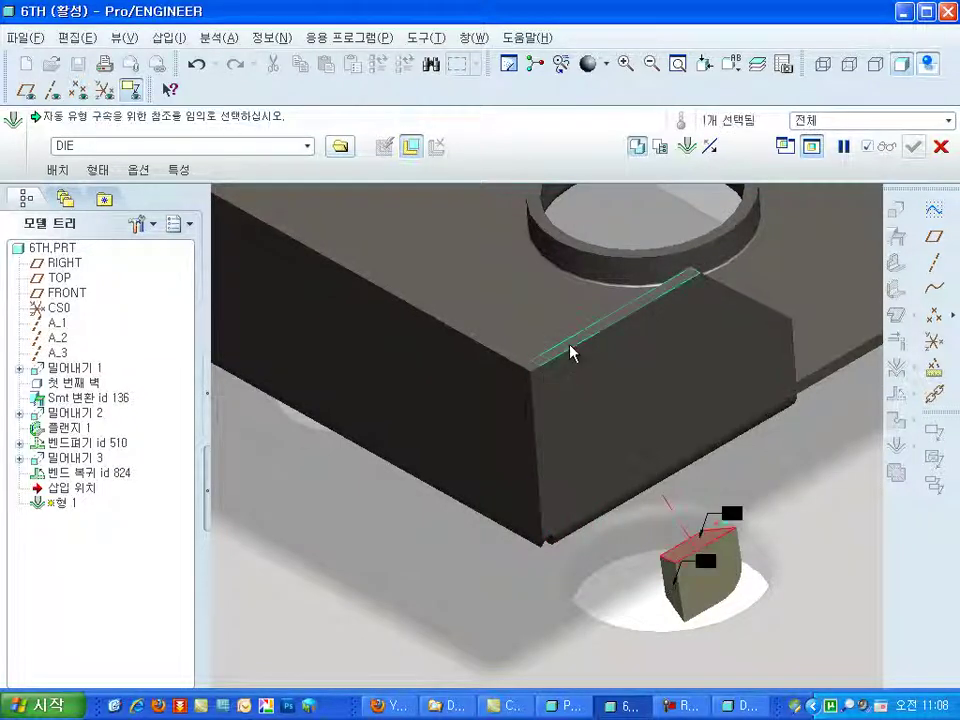
pyautogui.click(572, 352)
# Step: Add an offset constraint to the box's side face, with the die flush at offset 0
pyautogui.rightClick(712, 440)
pyautogui.scroll(-3, 574, 349)
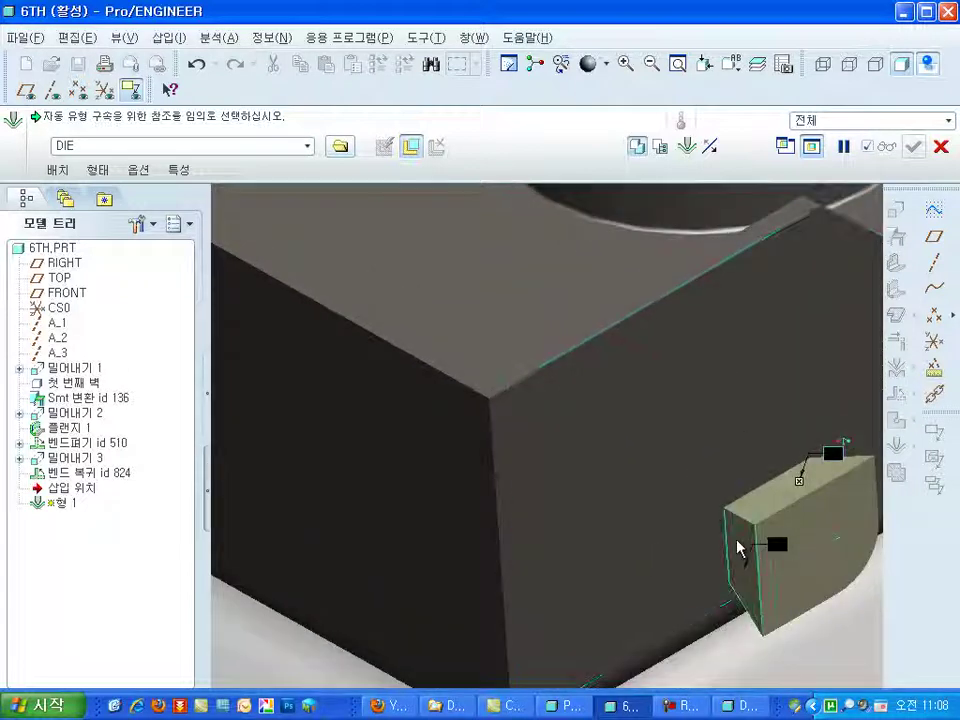
pyautogui.rightClick(821, 604)
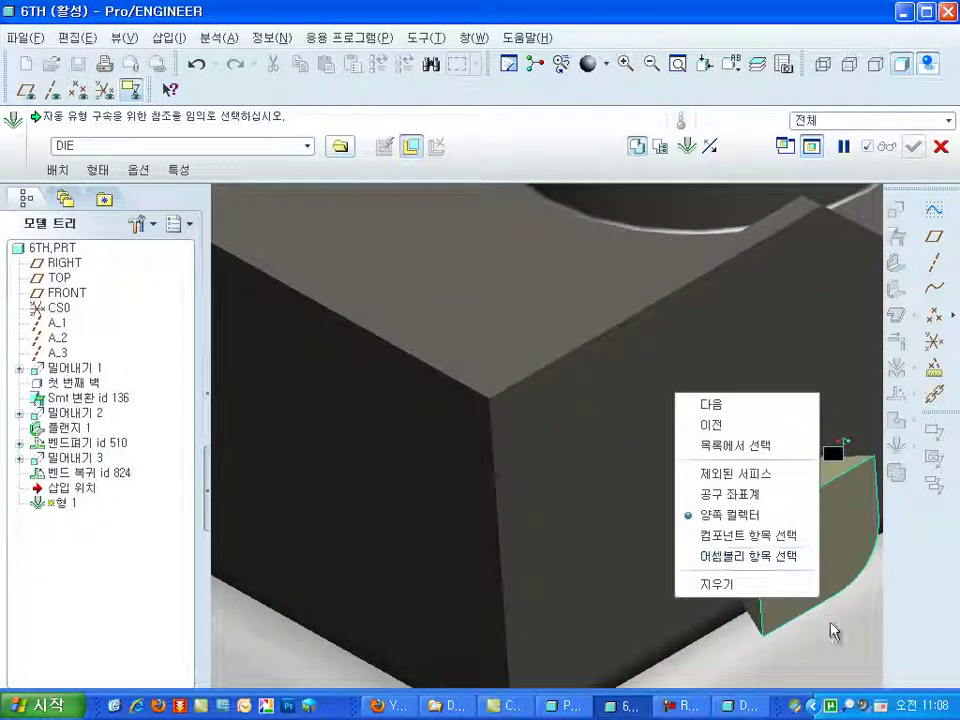
pyautogui.click(807, 557)
pyautogui.click(605, 435)
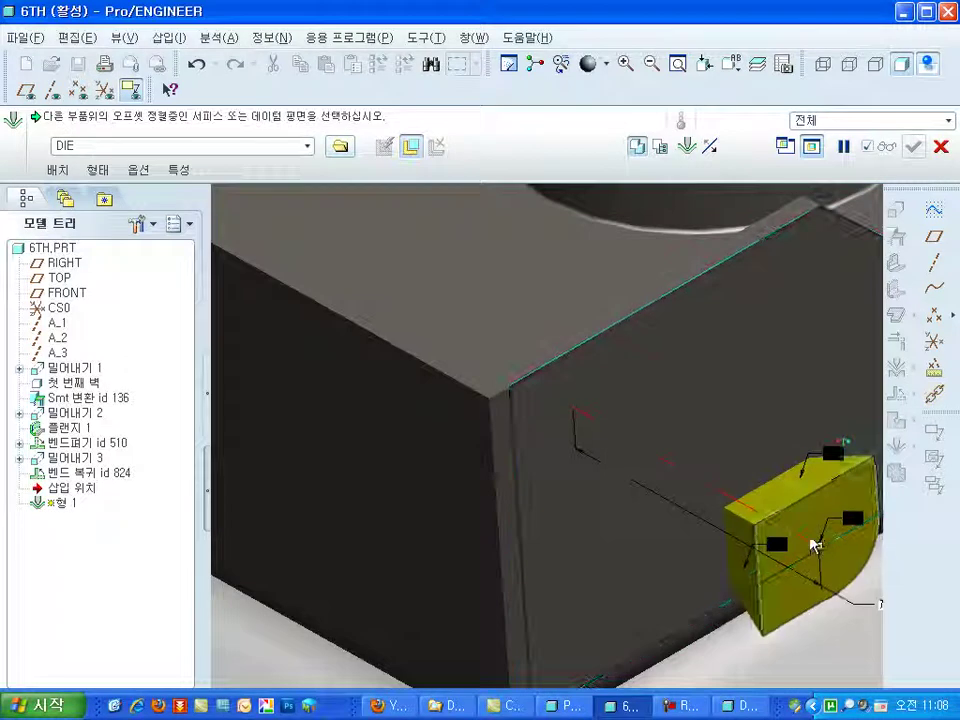
pyautogui.moveTo(818, 547); pyautogui.dragTo(578, 418)
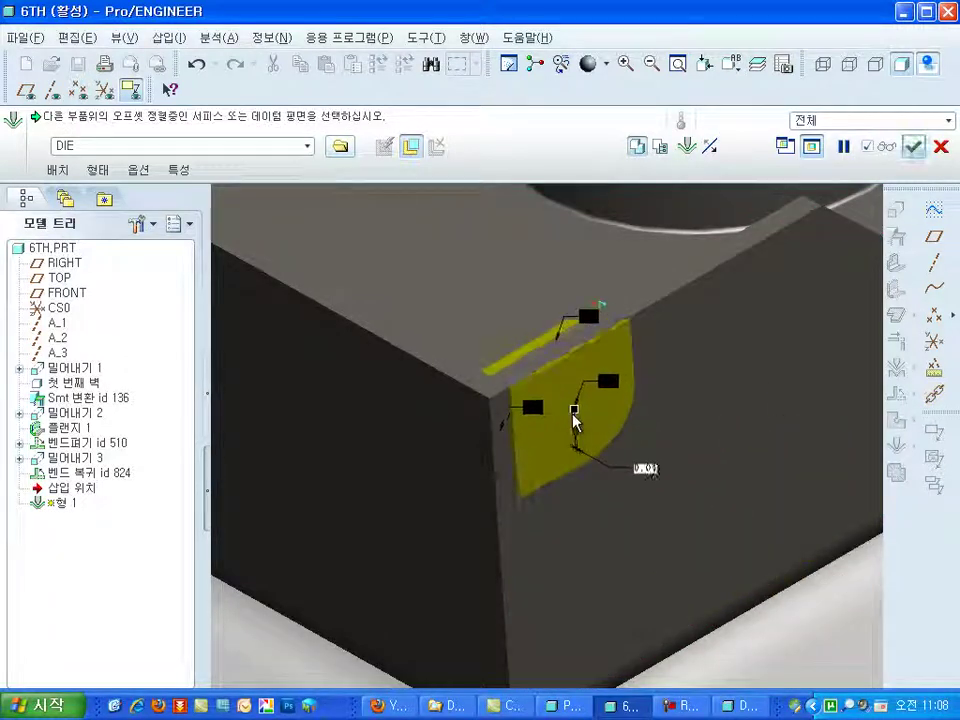
pyautogui.doubleClick(650, 469)
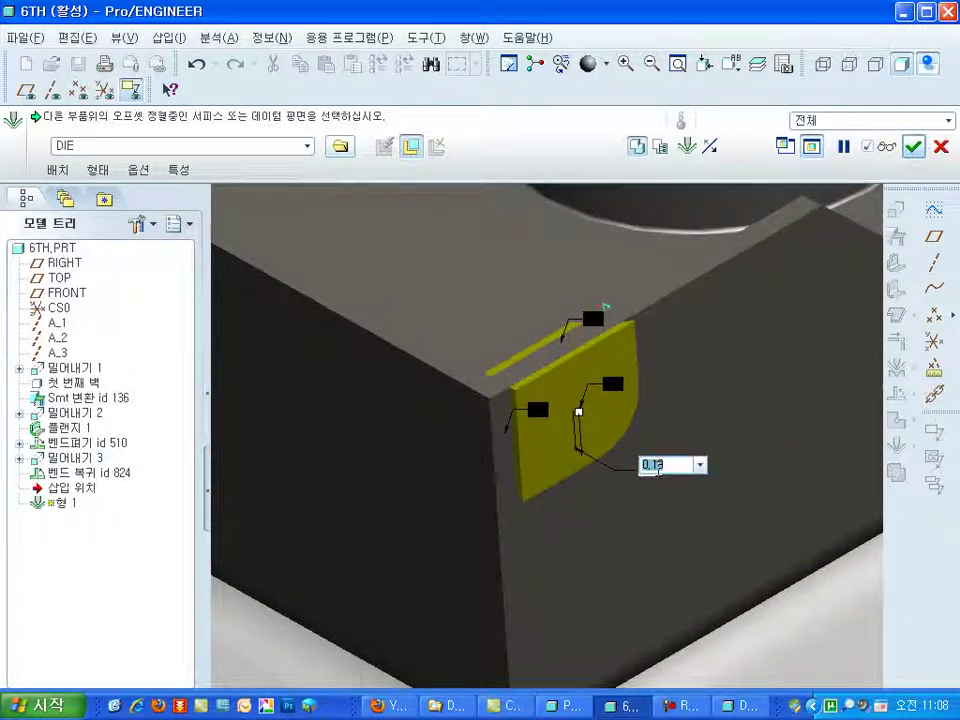
pyautogui.write('.10')
pyautogui.press('Return')
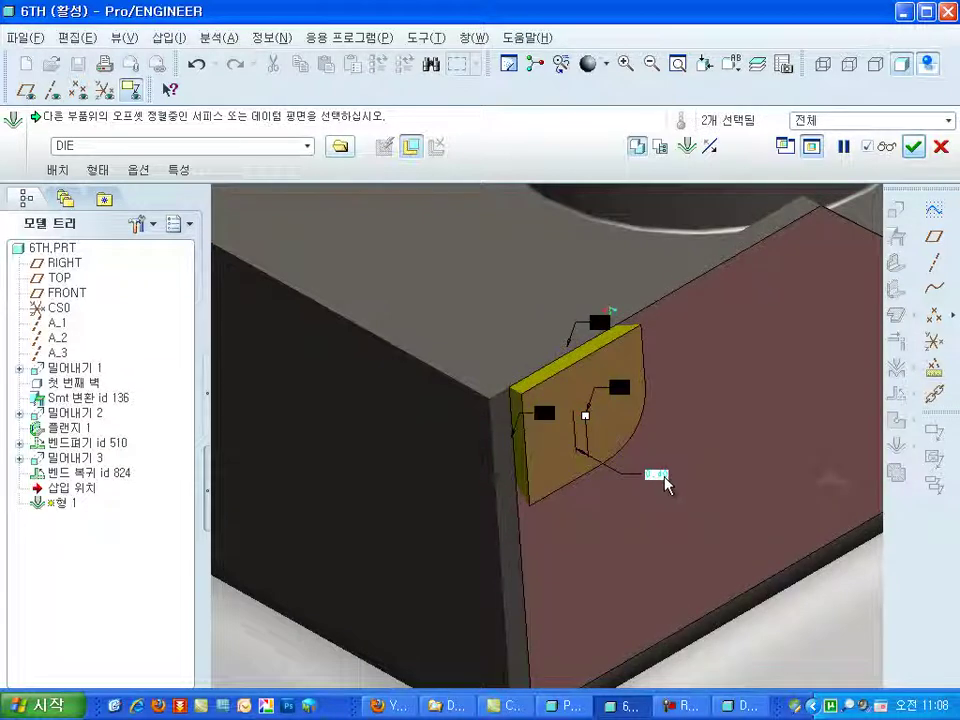
# Step: Change the die offset to 0.20 and complete form 형 1
pyautogui.moveTo(616, 415)
pyautogui.mouseDown(button='middle')
pyautogui.moveTo(636, 450)
pyautogui.moveTo(621, 446)
pyautogui.moveTo(671, 482)
pyautogui.mouseUp(button='middle')
pyautogui.doubleClick(667, 478)
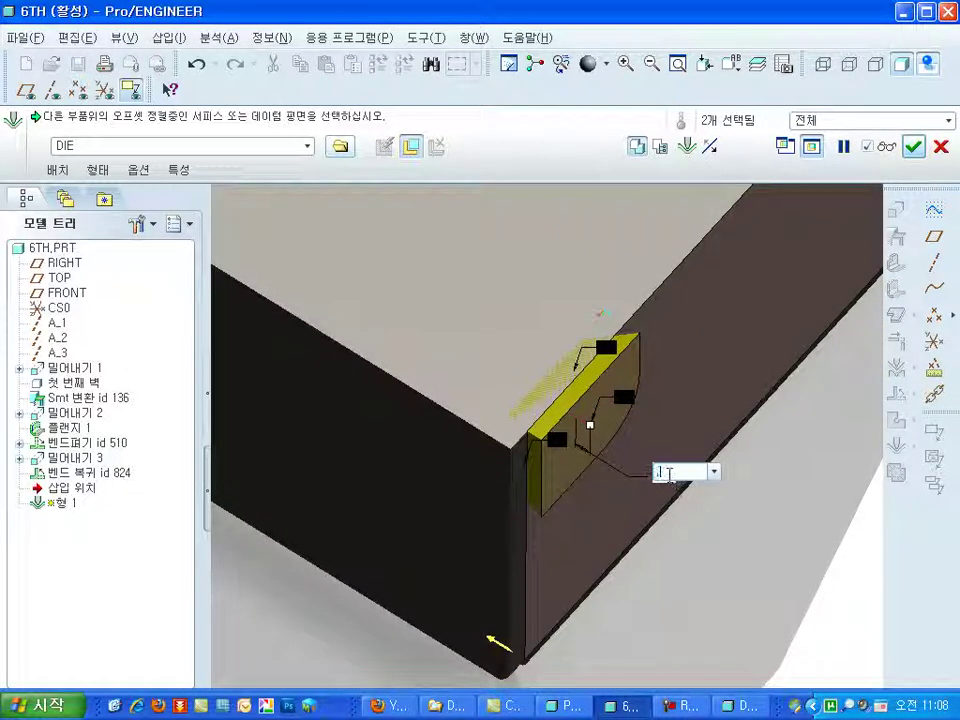
pyautogui.write('0.2')
pyautogui.press('Return')
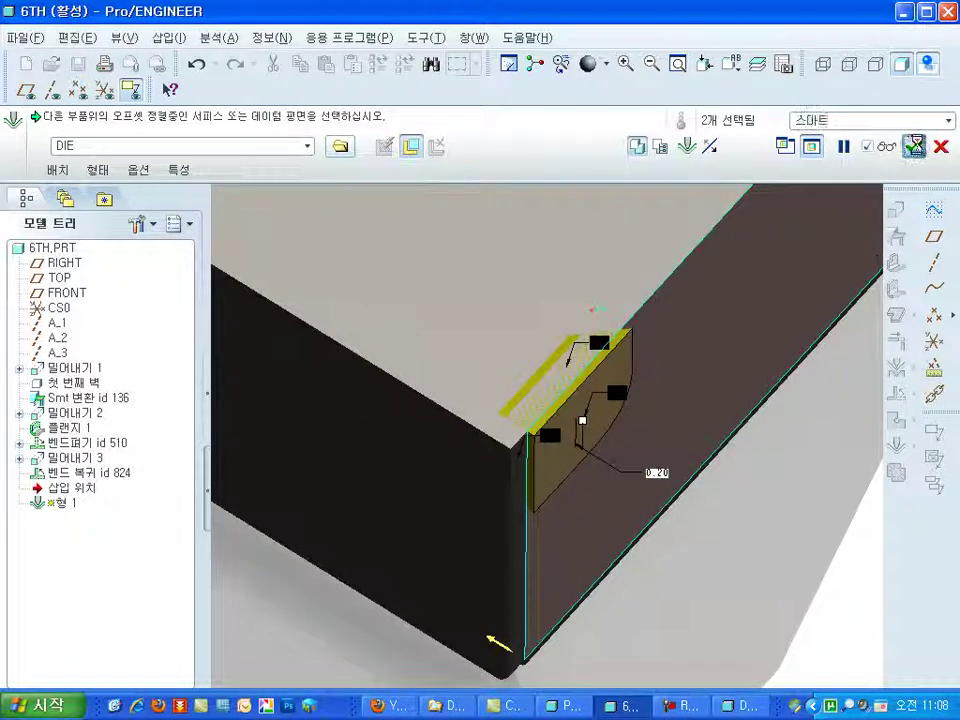
pyautogui.moveTo(433, 280)
pyautogui.mouseDown(button='middle')
pyautogui.moveTo(504, 311)
pyautogui.moveTo(454, 306)
pyautogui.moveTo(438, 336)
pyautogui.moveTo(484, 328)
pyautogui.moveTo(521, 339)
pyautogui.moveTo(530, 368)
pyautogui.moveTo(471, 446)
pyautogui.moveTo(542, 454)
pyautogui.moveTo(535, 474)
pyautogui.moveTo(714, 557)
pyautogui.mouseUp(button='middle')
# Step: Redefine form 형 1, nudge the die's position, and regenerate the notched corner
pyautogui.click(690, 517)
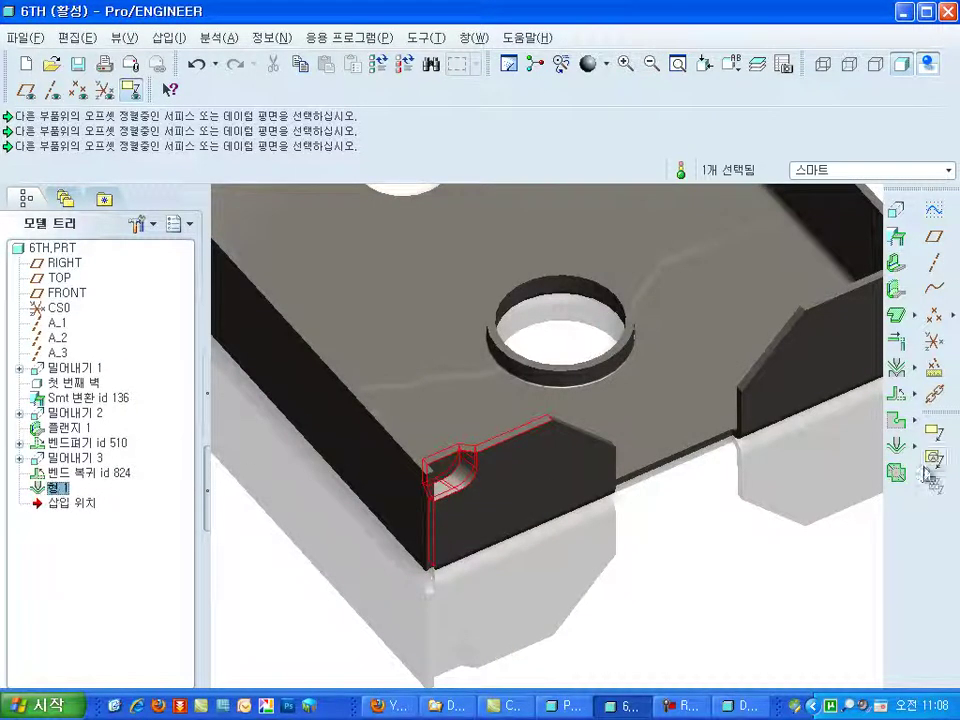
pyautogui.click(930, 470)
pyautogui.moveTo(577, 546)
pyautogui.keyDown('ctrl'); pyautogui.keyDown('alt'); pyautogui.mouseDown()
pyautogui.moveTo(531, 594)
pyautogui.moveTo(578, 594)
pyautogui.moveTo(606, 546)
pyautogui.moveTo(553, 548)
pyautogui.moveTo(551, 579)
pyautogui.mouseUp(); pyautogui.keyUp('alt'); pyautogui.keyUp('ctrl')
pyautogui.middleClick(561, 570)
pyautogui.moveTo(553, 541)
pyautogui.mouseDown(button='middle')
pyautogui.moveTo(422, 450)
pyautogui.moveTo(425, 485)
pyautogui.mouseUp(button='middle')
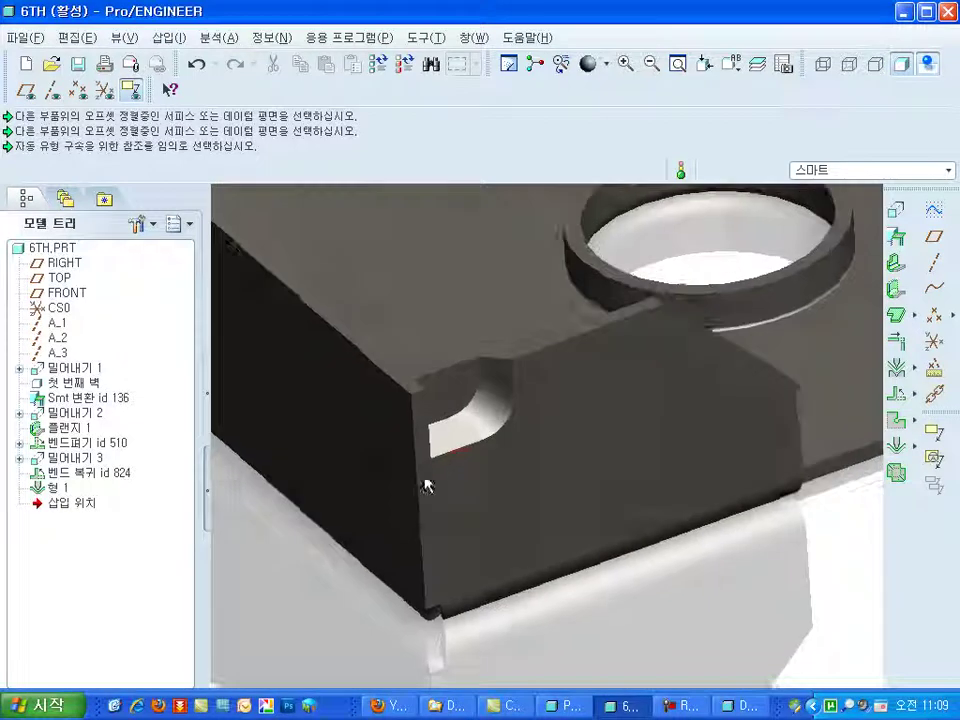
pyautogui.click(417, 438)
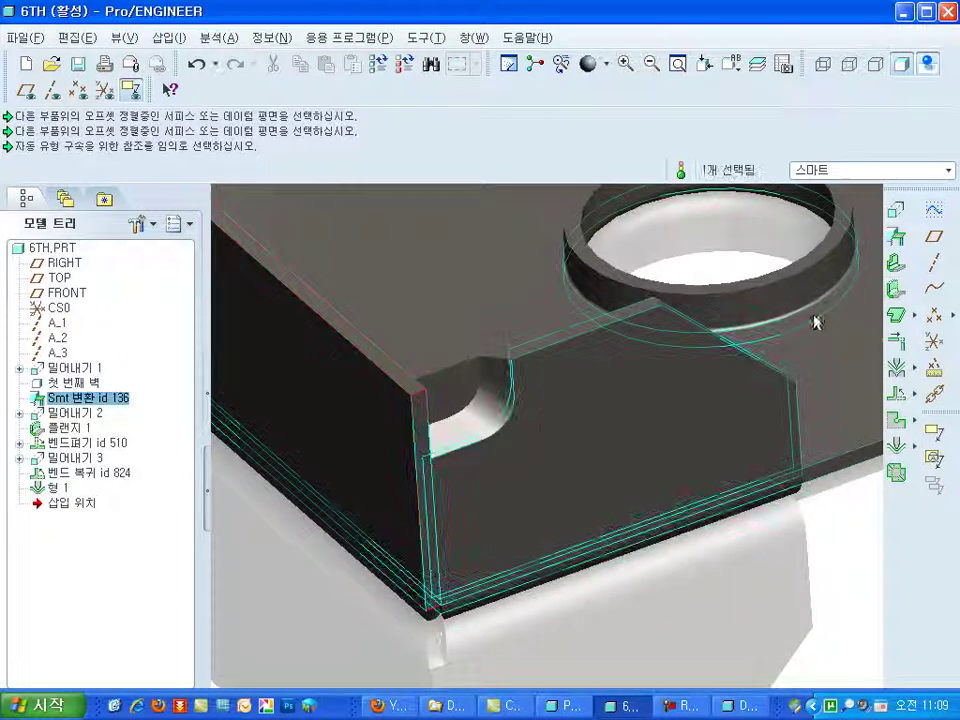
# Step: Start a flat wall on the box edge and shrink it to a short 2.95-high tab
pyautogui.click(896, 264)
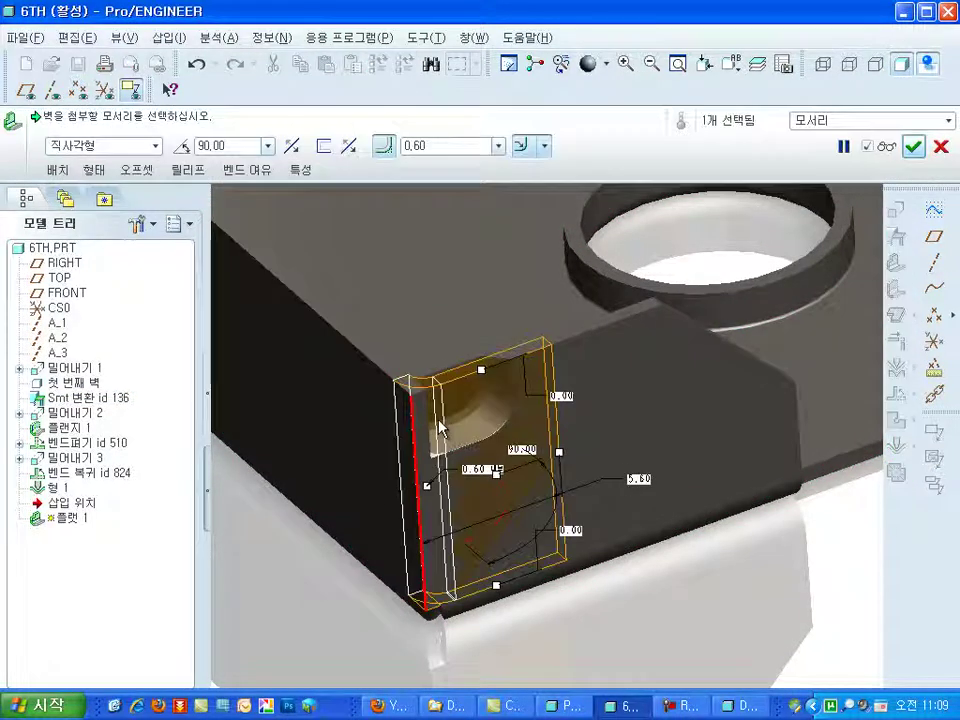
pyautogui.moveTo(503, 597); pyautogui.dragTo(483, 425)
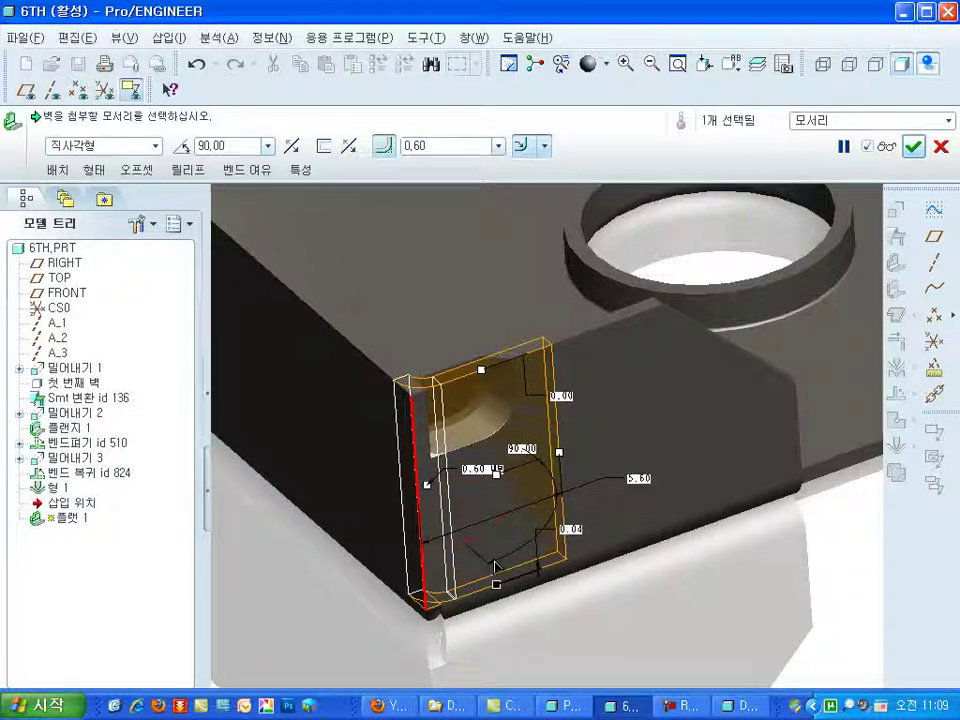
pyautogui.scroll(3, 558, 378)
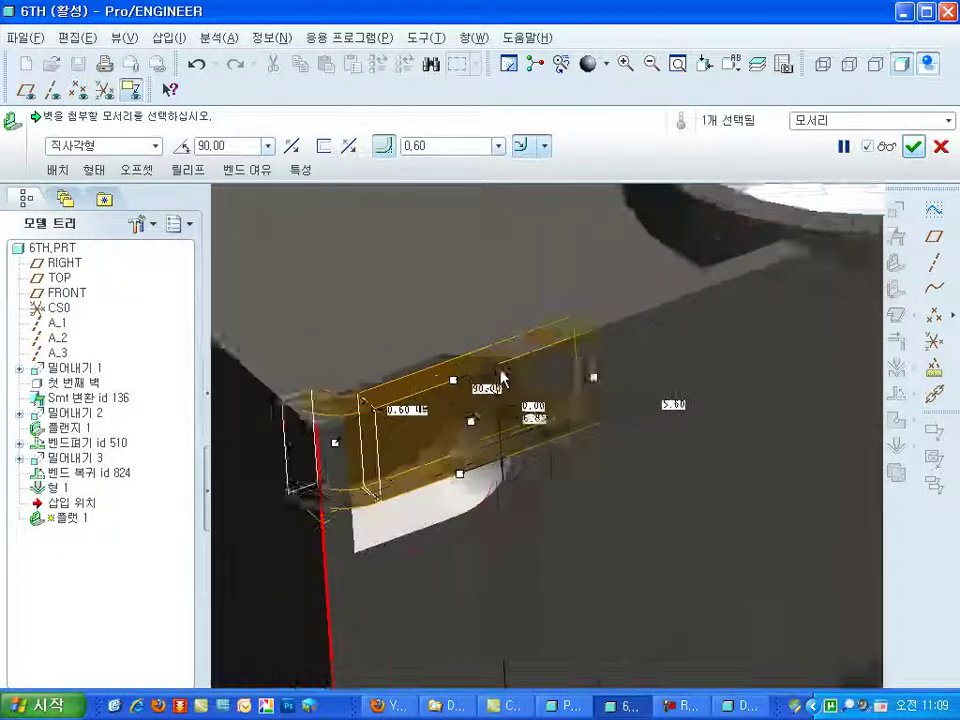
pyautogui.scroll(2, 652, 381)
pyautogui.moveTo(810, 378); pyautogui.dragTo(550, 395)
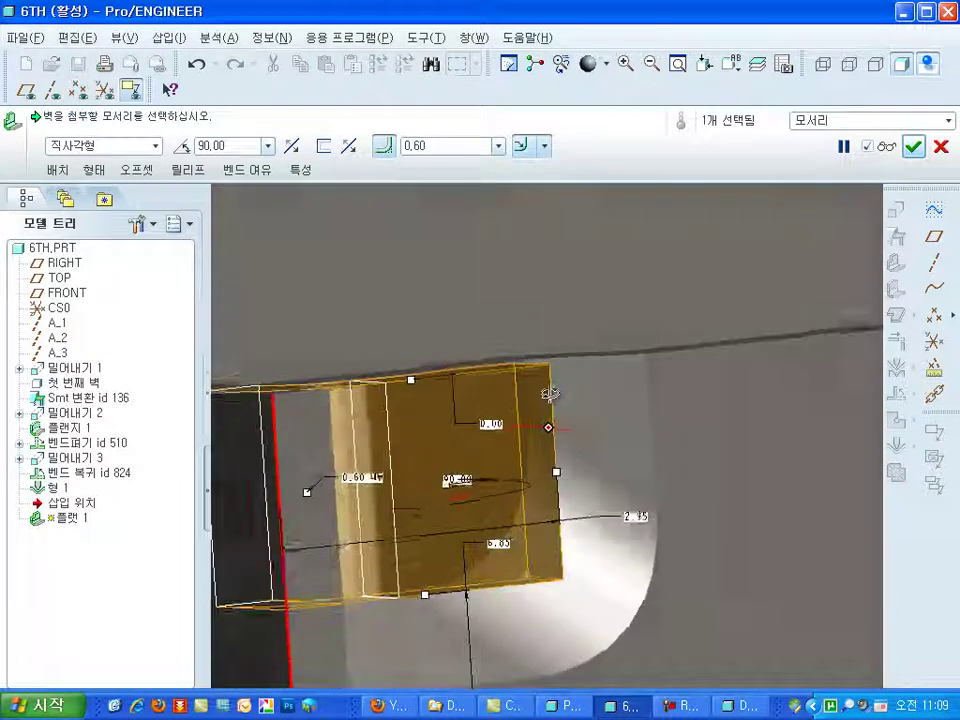
pyautogui.moveTo(550, 395); pyautogui.dragTo(745, 267, button='middle')
# Step: Change the wall's bend radius from 0.60 to 0.10 and bring up its Shape settings
pyautogui.doubleClick(443, 146)
pyautogui.write('10')
pyautogui.press('Return')
pyautogui.moveTo(470, 305)
pyautogui.mouseDown(button='middle')
pyautogui.moveTo(600, 435)
pyautogui.moveTo(579, 364)
pyautogui.moveTo(540, 392)
pyautogui.mouseUp(button='middle')
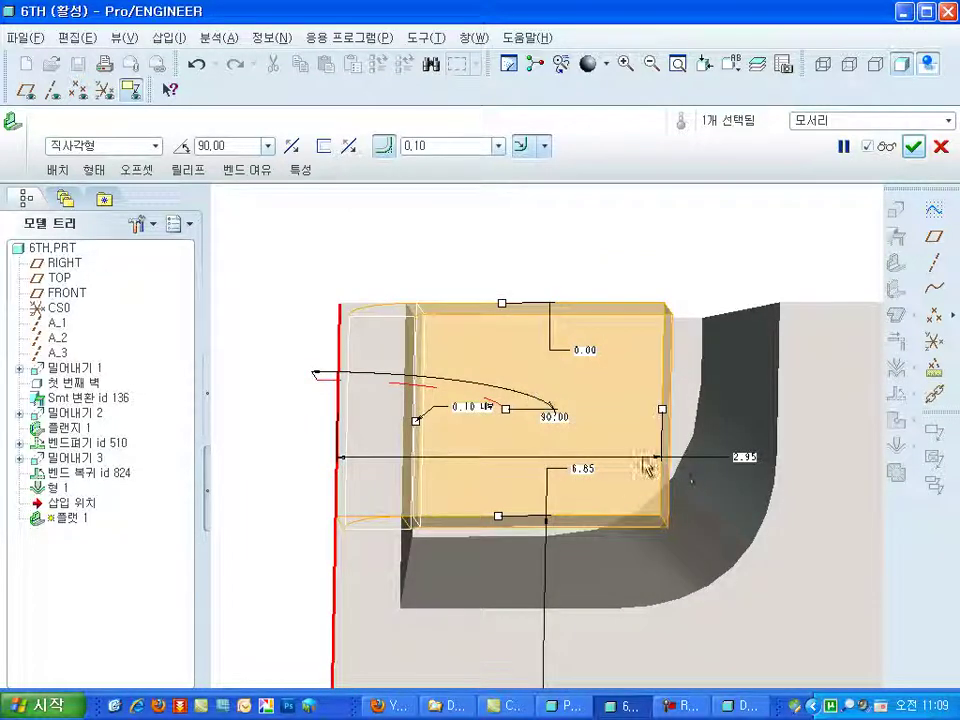
pyautogui.click(57, 176)
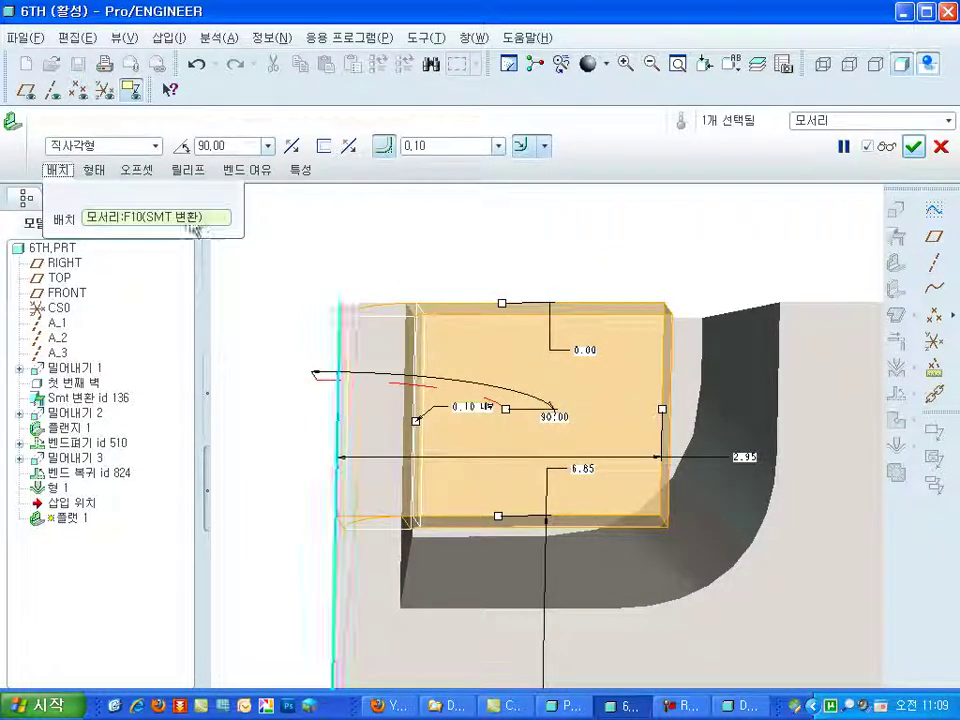
pyautogui.click(100, 174)
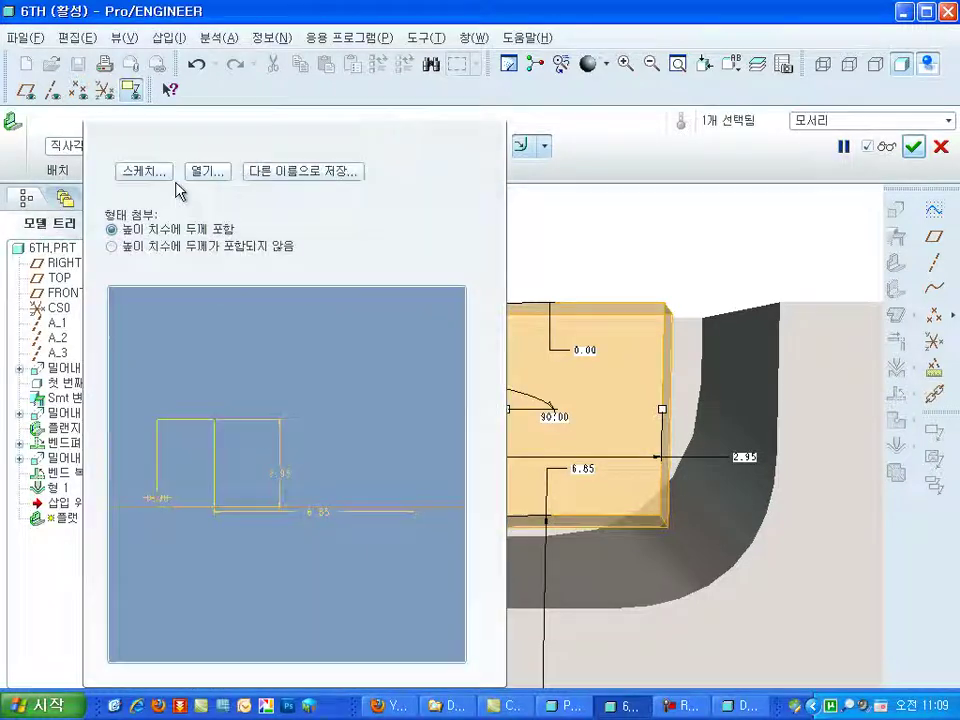
# Step: Fillet the wall outline's top-right corner at radius 1.00 and finish the flat wall
pyautogui.click(145, 171)
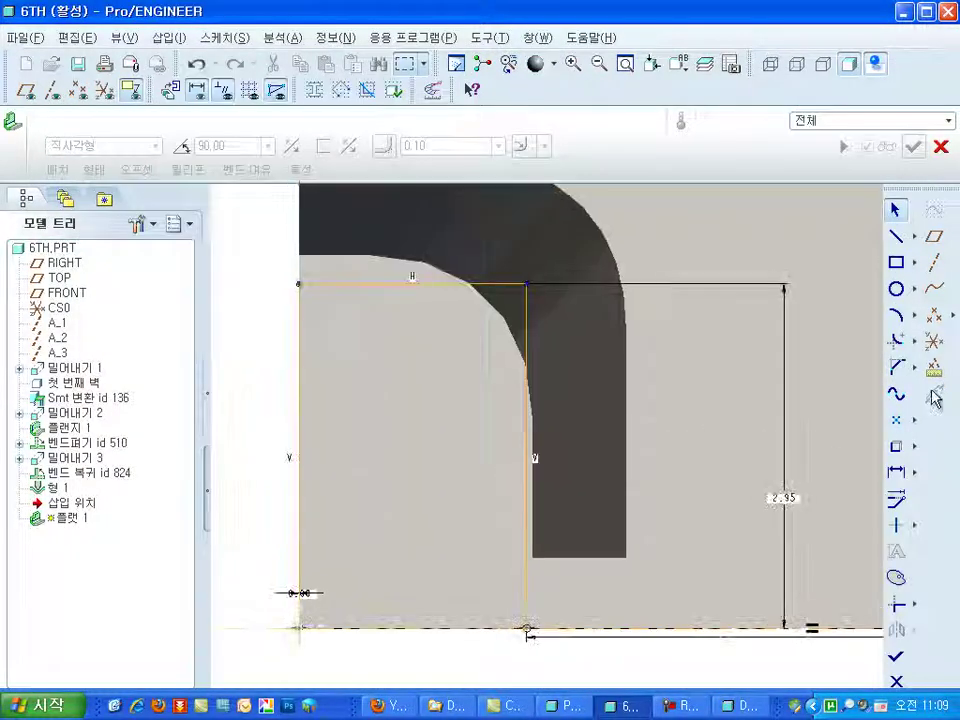
pyautogui.click(899, 376)
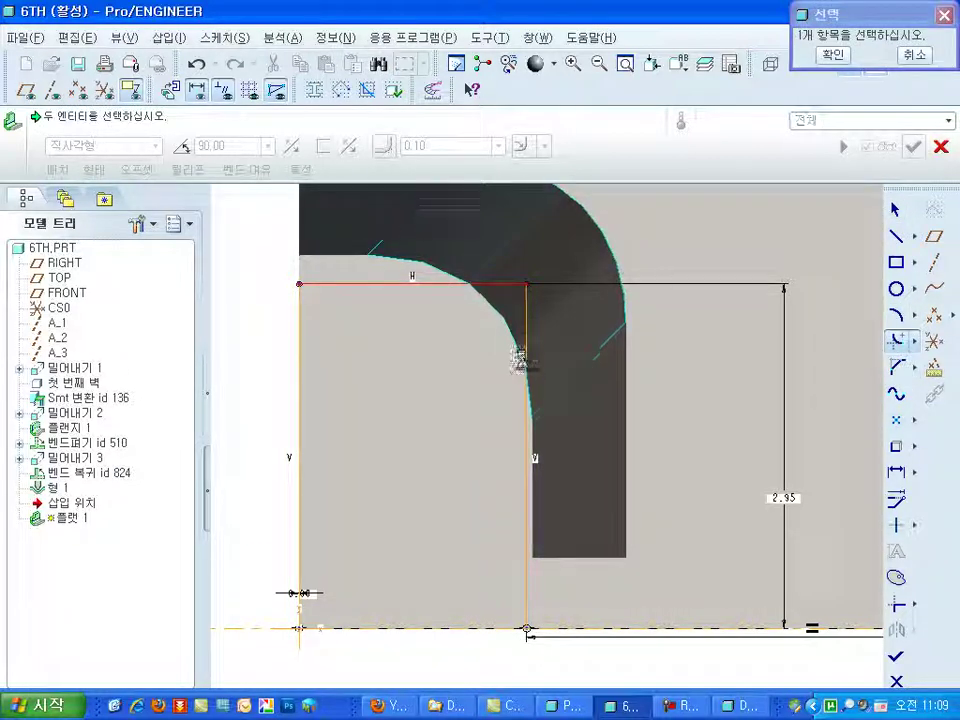
pyautogui.click(520, 358)
pyautogui.middleClick(514, 400)
pyautogui.doubleClick(590, 286)
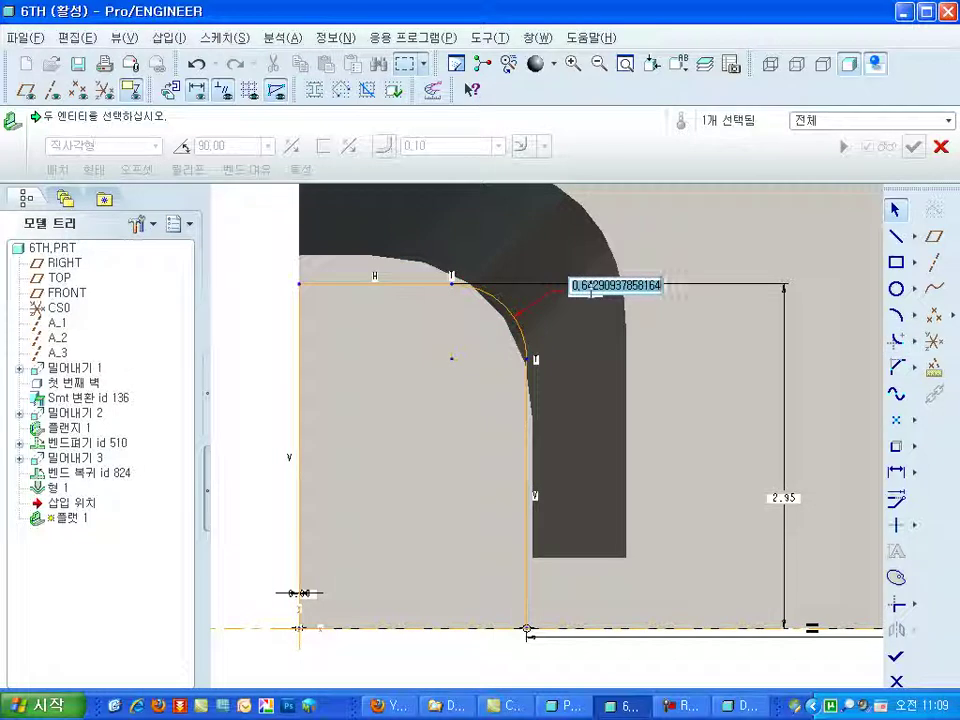
pyautogui.write('1')
pyautogui.press('Return')
pyautogui.click(900, 655)
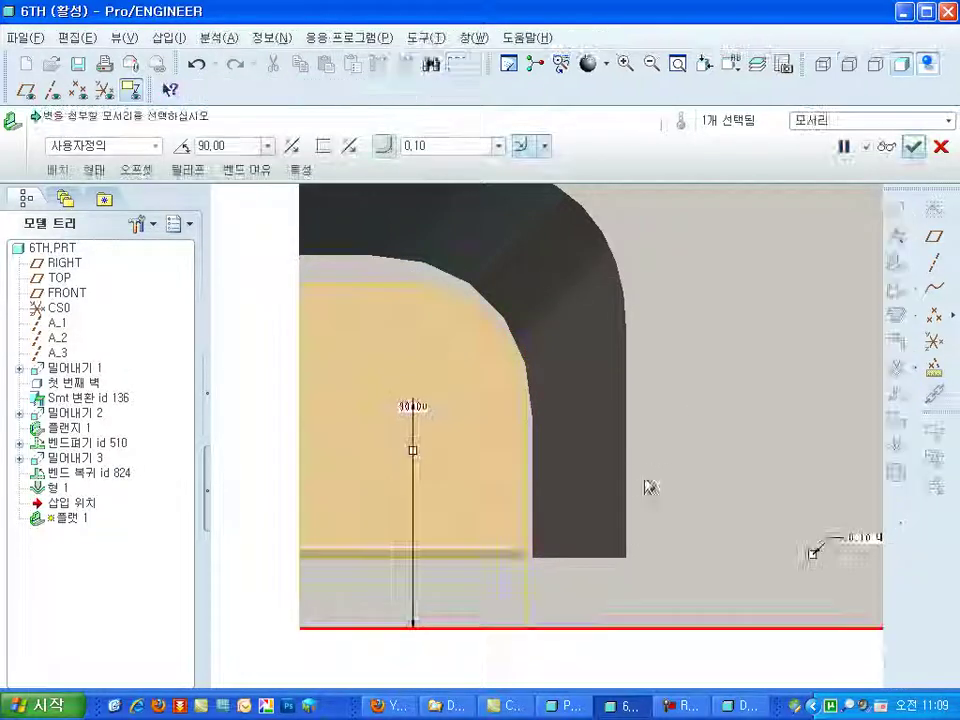
pyautogui.middleClick(640, 485)
pyautogui.moveTo(638, 486)
pyautogui.mouseDown(button='middle')
pyautogui.moveTo(555, 503)
pyautogui.moveTo(677, 491)
pyautogui.moveTo(665, 495)
pyautogui.mouseUp(button='middle')
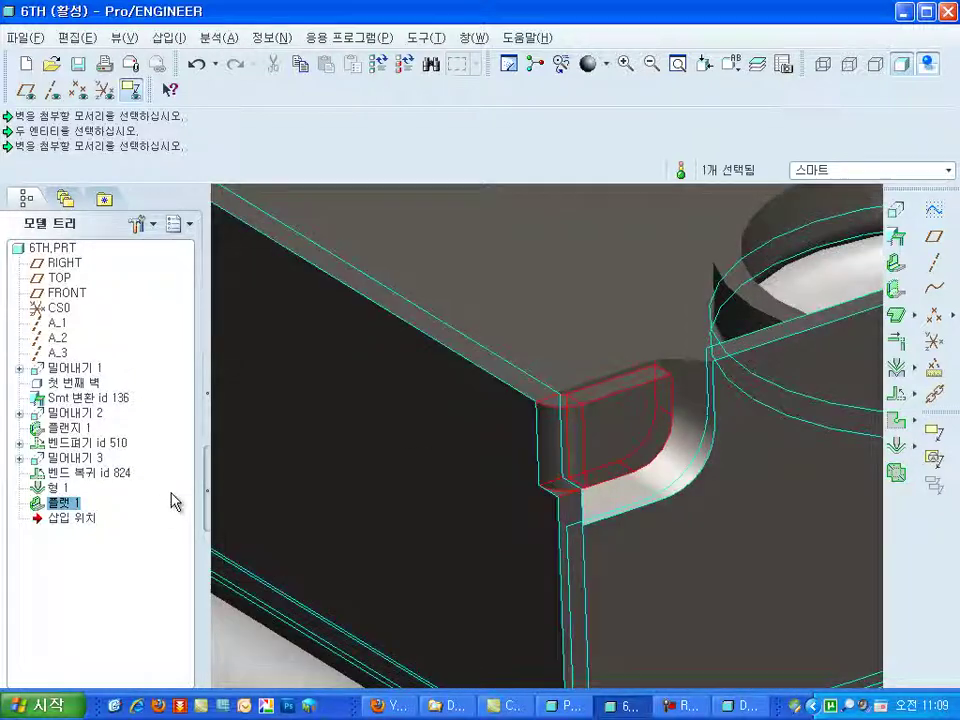
# Step: Redefine 플랜지 1 and set its bend relief type to oval (타원형)
pyautogui.rightClick(62, 508)
pyautogui.click(130, 334)
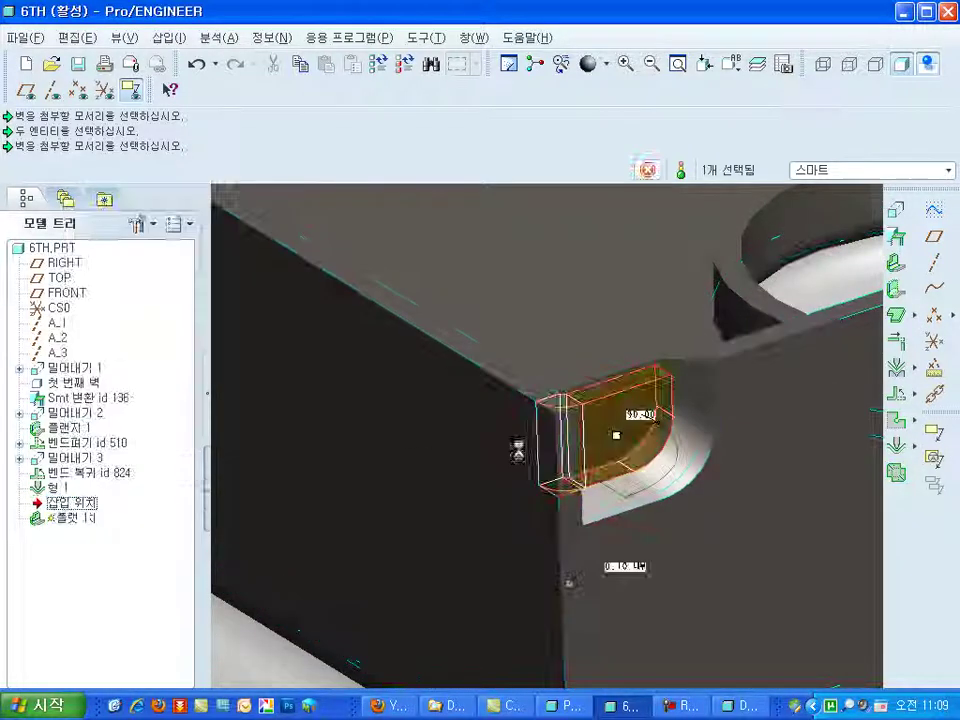
pyautogui.scroll(3, 461, 439)
pyautogui.moveTo(461, 439); pyautogui.dragTo(450, 375, button='middle')
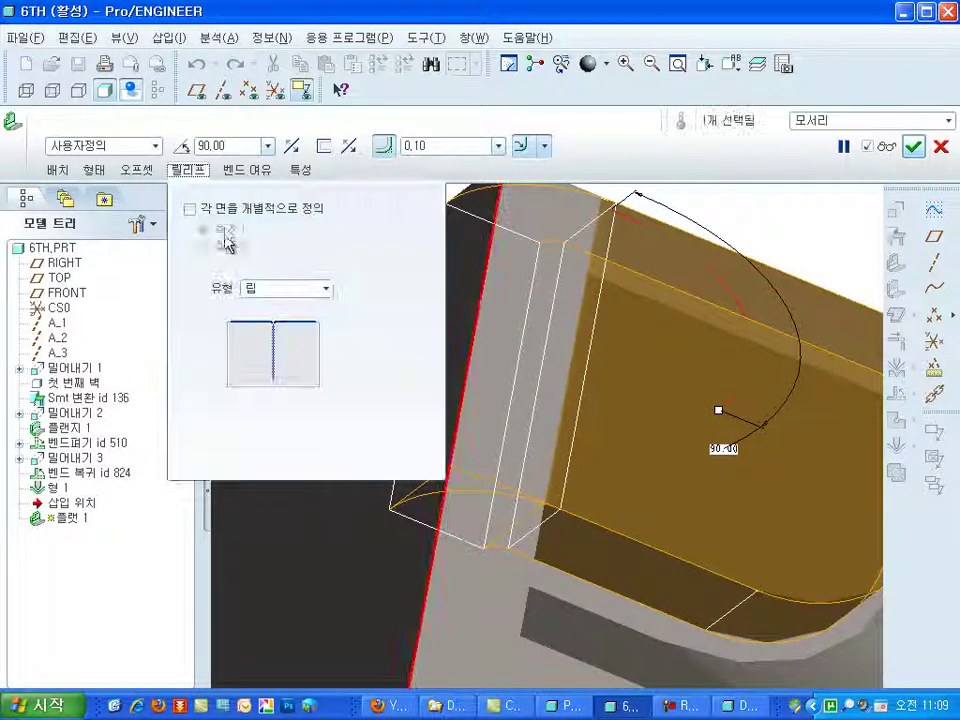
pyautogui.click(301, 289)
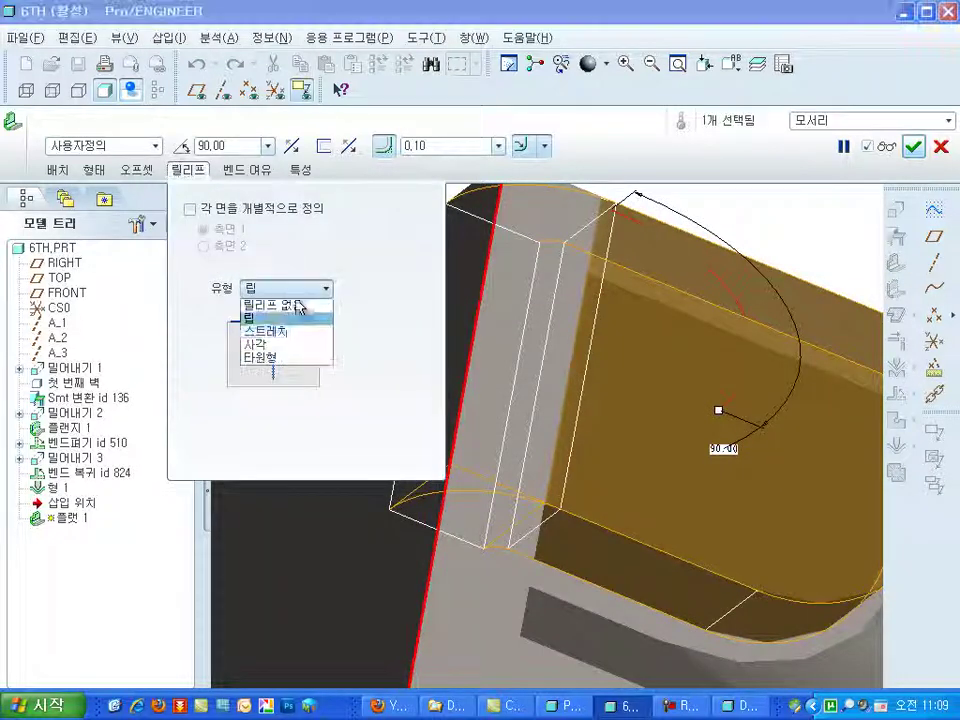
pyautogui.click(285, 358)
# Step: Inspect the oval relief in the preview and apply the redefined flange
pyautogui.scroll(-2, 426, 407)
pyautogui.moveTo(426, 407); pyautogui.dragTo(439, 525, button='middle')
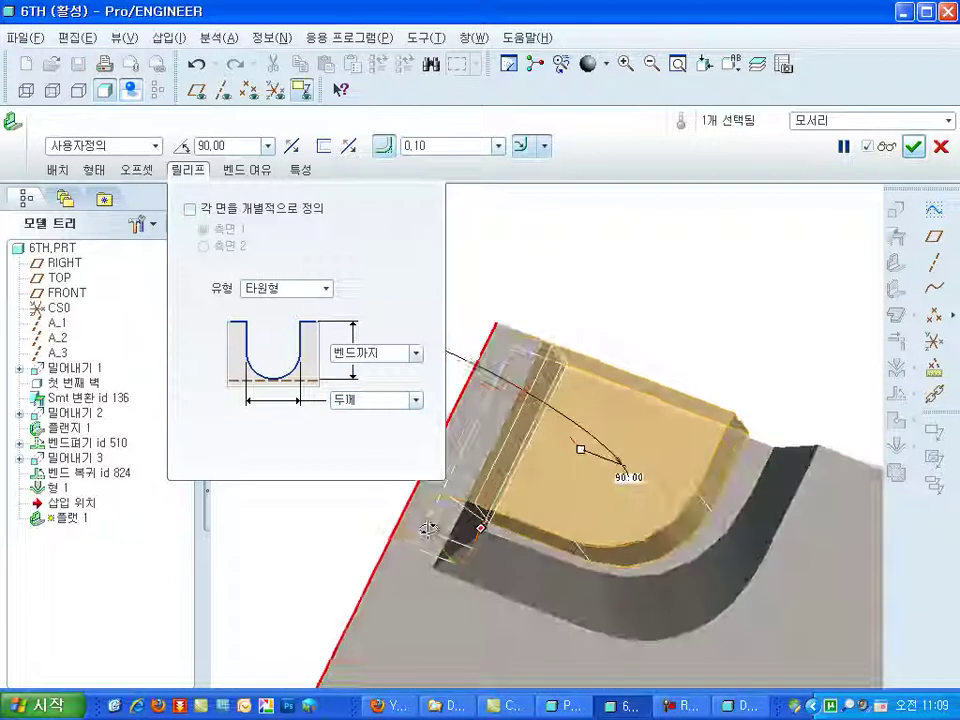
pyautogui.click(886, 146)
pyautogui.scroll(3, 482, 597)
pyautogui.scroll(-2, 482, 597)
pyautogui.moveTo(508, 623); pyautogui.dragTo(531, 487, button='middle')
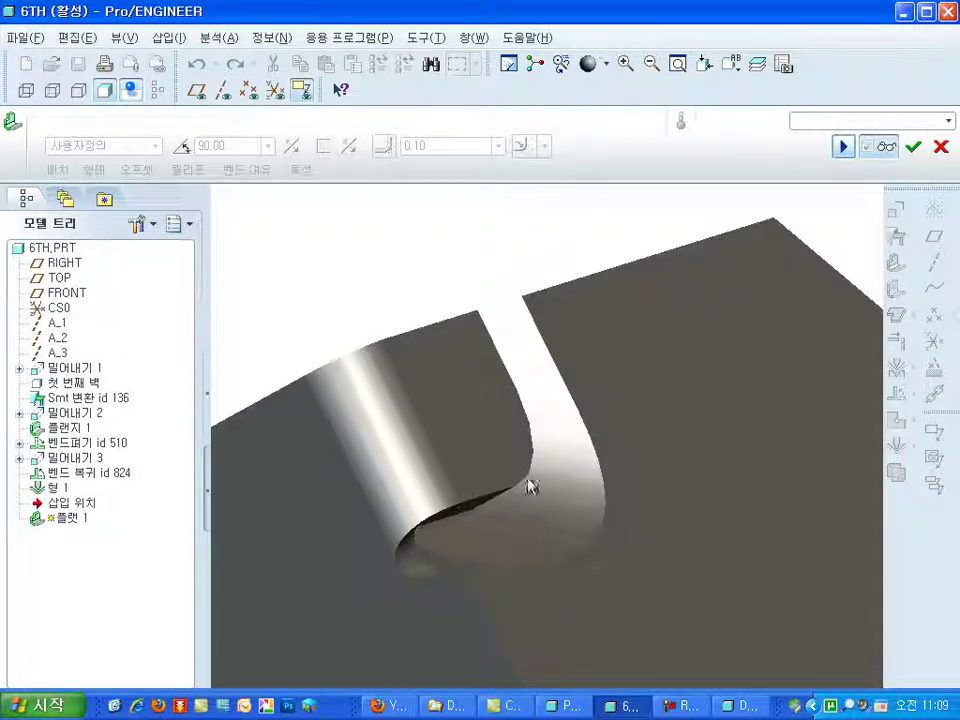
pyautogui.middleClick(531, 487)
pyautogui.moveTo(549, 401); pyautogui.dragTo(542, 480, button='middle')
pyautogui.middleClick(544, 478)
pyautogui.moveTo(447, 317)
pyautogui.mouseDown(button='middle')
pyautogui.moveTo(456, 304)
pyautogui.moveTo(538, 349)
pyautogui.moveTo(614, 470)
pyautogui.moveTo(724, 467)
pyautogui.mouseUp(button='middle')
# Step: Unfold the box into a flat pattern from the chosen fixed face
pyautogui.click(898, 475)
pyautogui.click(531, 360)
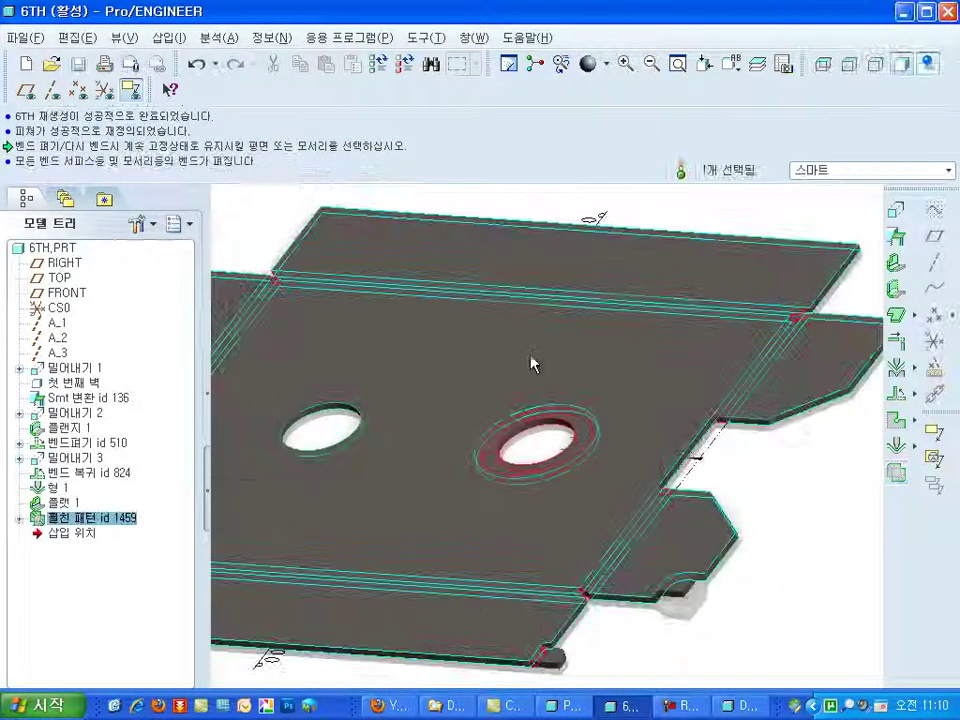
pyautogui.click(757, 503)
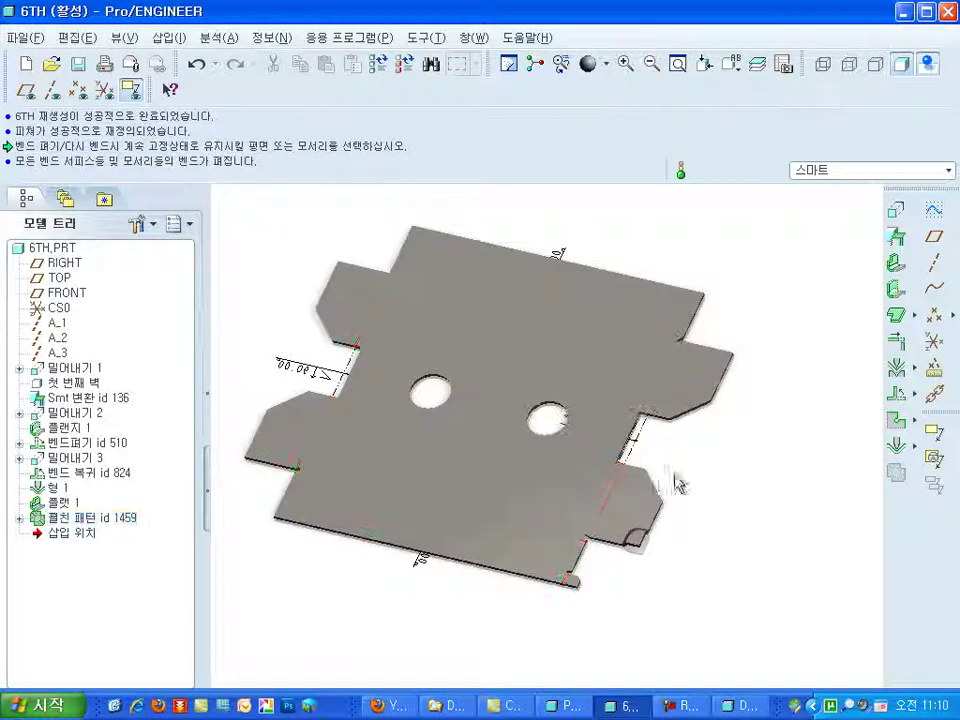
pyautogui.scroll(-4, 676, 484)
pyautogui.scroll(6, 676, 484)
pyautogui.scroll(-3, 752, 505)
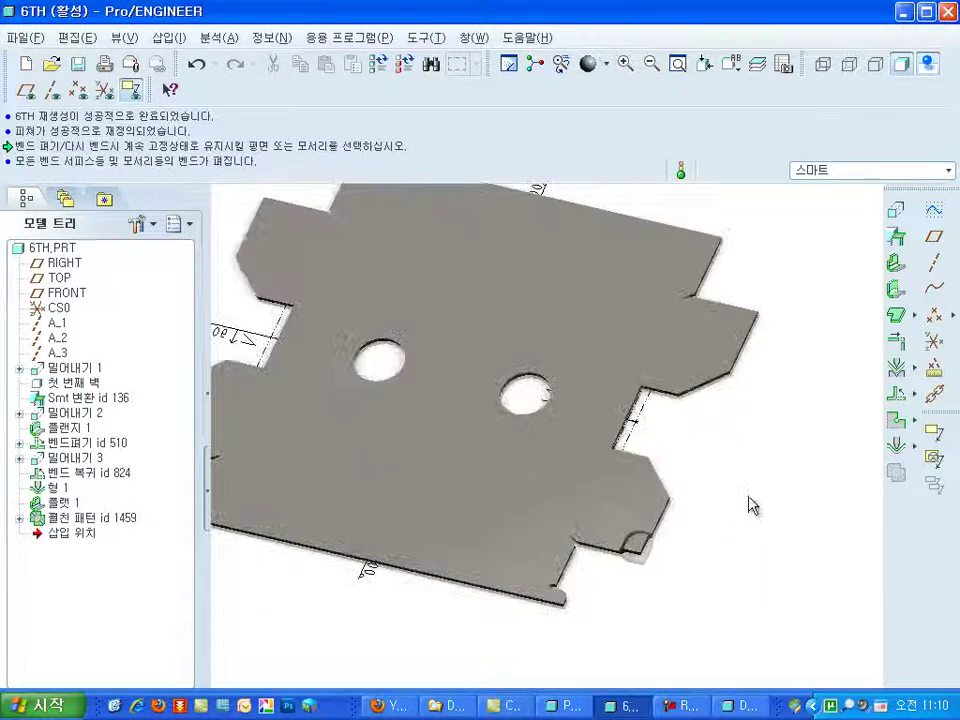
# Step: Add a Flatten Form feature on the die-formed notch surface of 형 1
pyautogui.click(917, 446)
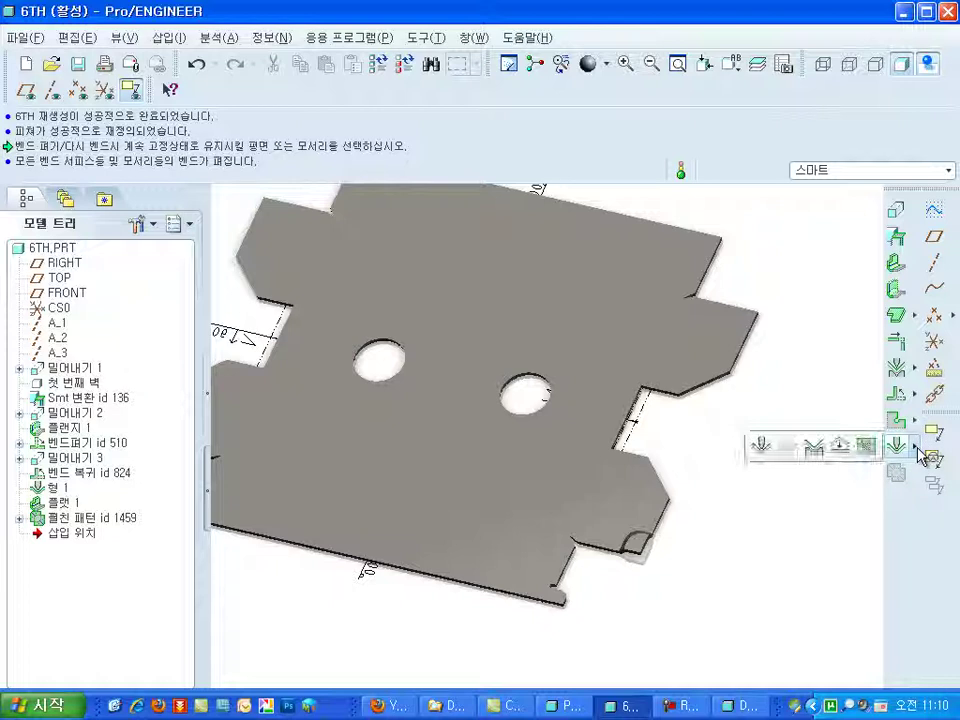
pyautogui.click(866, 455)
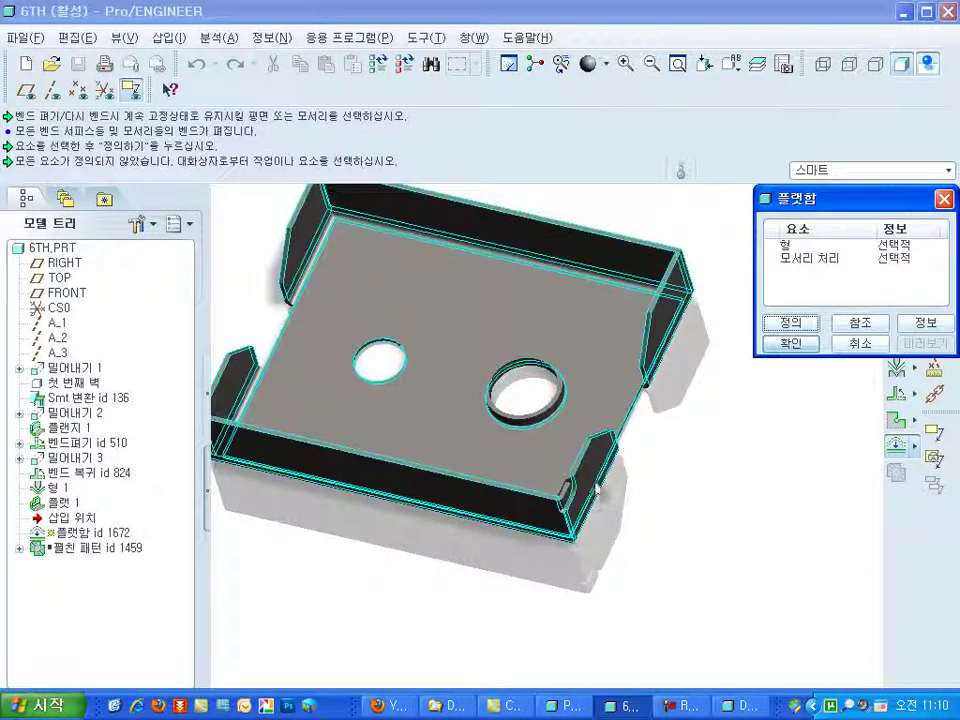
pyautogui.doubleClick(782, 246)
pyautogui.scroll(-2, 535, 484)
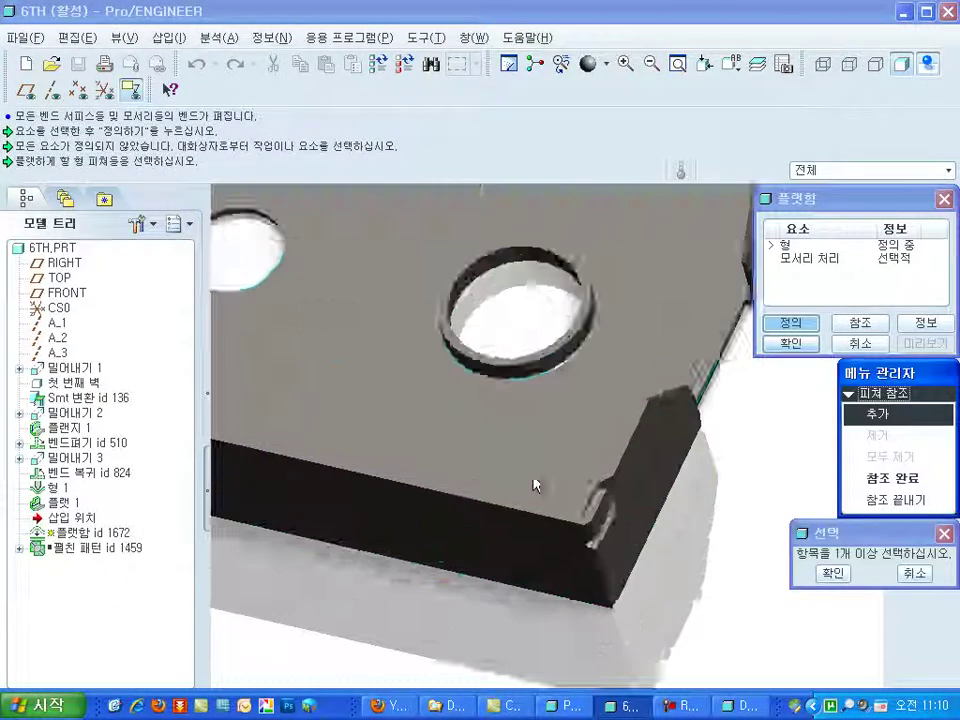
pyautogui.scroll(-2, 650, 520)
pyautogui.moveTo(650, 520); pyautogui.dragTo(622, 505, button='middle')
pyautogui.click(643, 535)
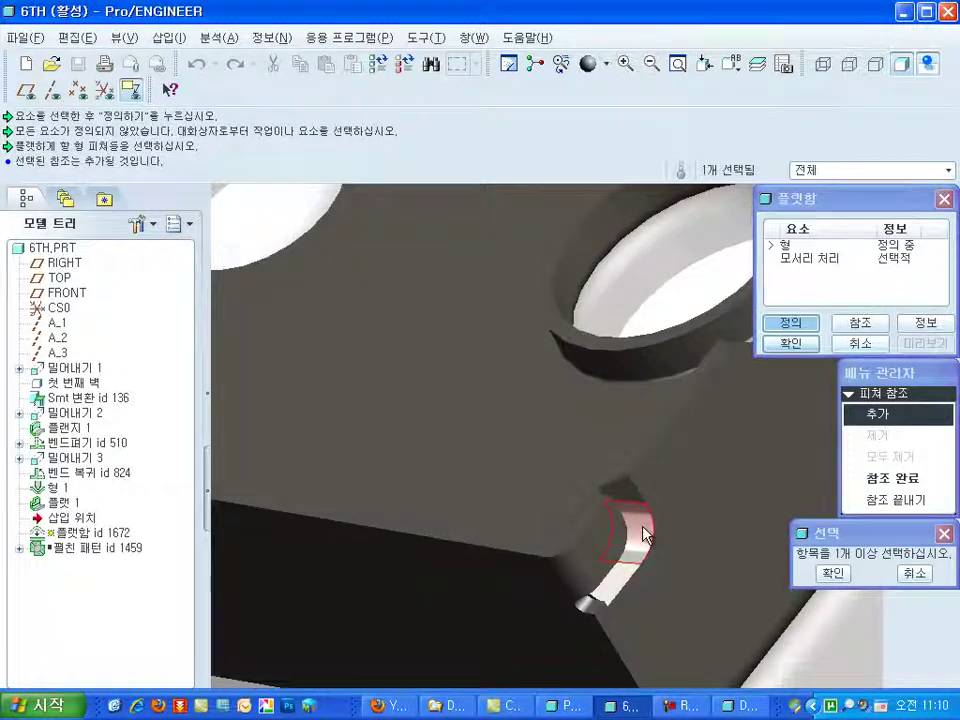
pyautogui.middleClick(648, 530)
pyautogui.middleClick(645, 525)
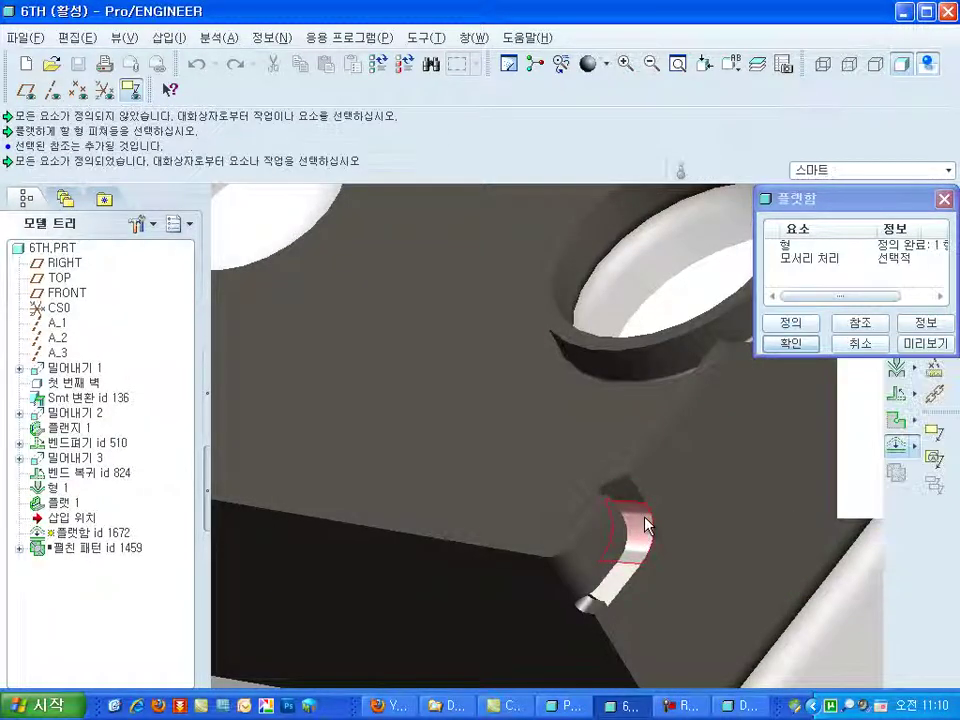
pyautogui.middleClick(645, 525)
pyautogui.scroll(5, 660, 540)
pyautogui.scroll(-2, 735, 620)
pyautogui.scroll(-1, 741, 580)
pyautogui.moveTo(733, 580)
pyautogui.mouseDown(button='middle')
pyautogui.moveTo(700, 540)
pyautogui.moveTo(737, 590)
pyautogui.mouseUp(button='middle')
pyautogui.scroll(2, 737, 590)
pyautogui.scroll(1, 738, 591)
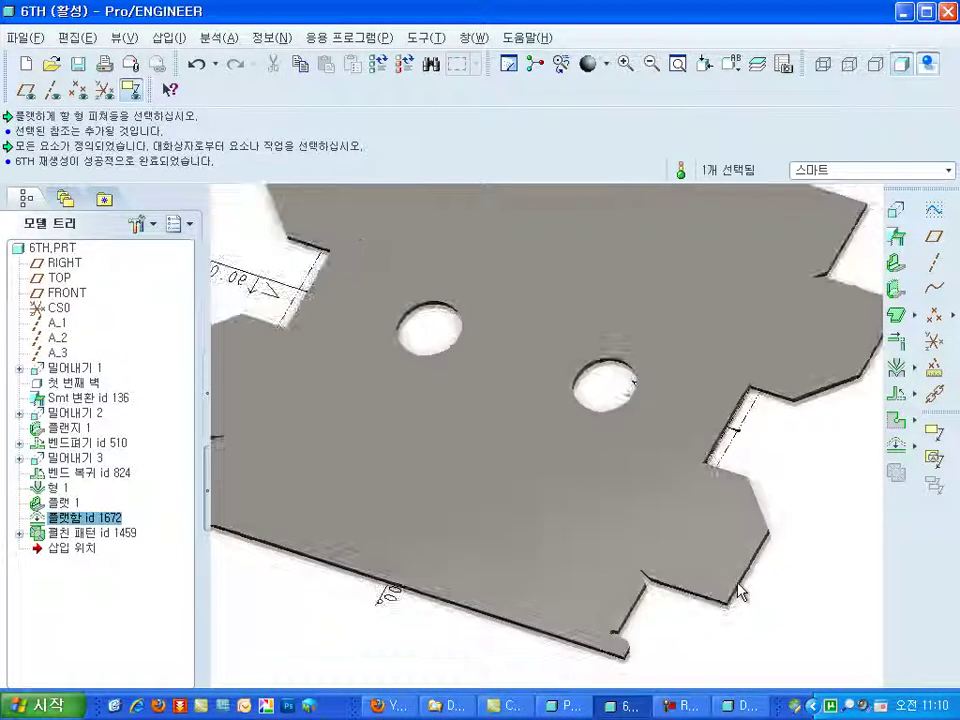